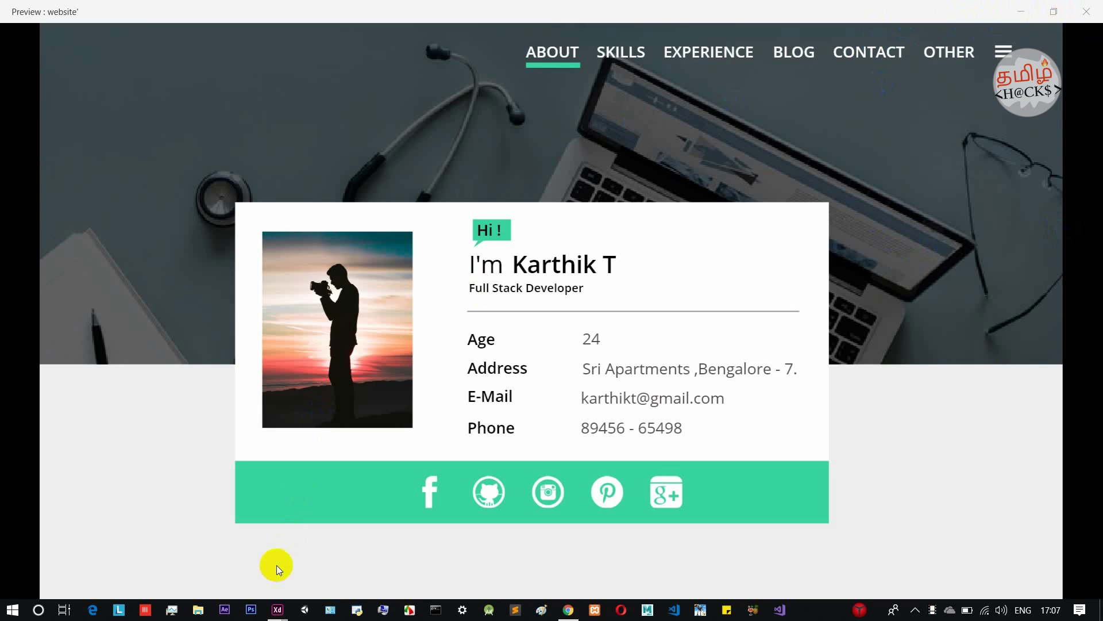
Close the Preview window of the 'website' file to get back to Design mode.
click(1086, 12)
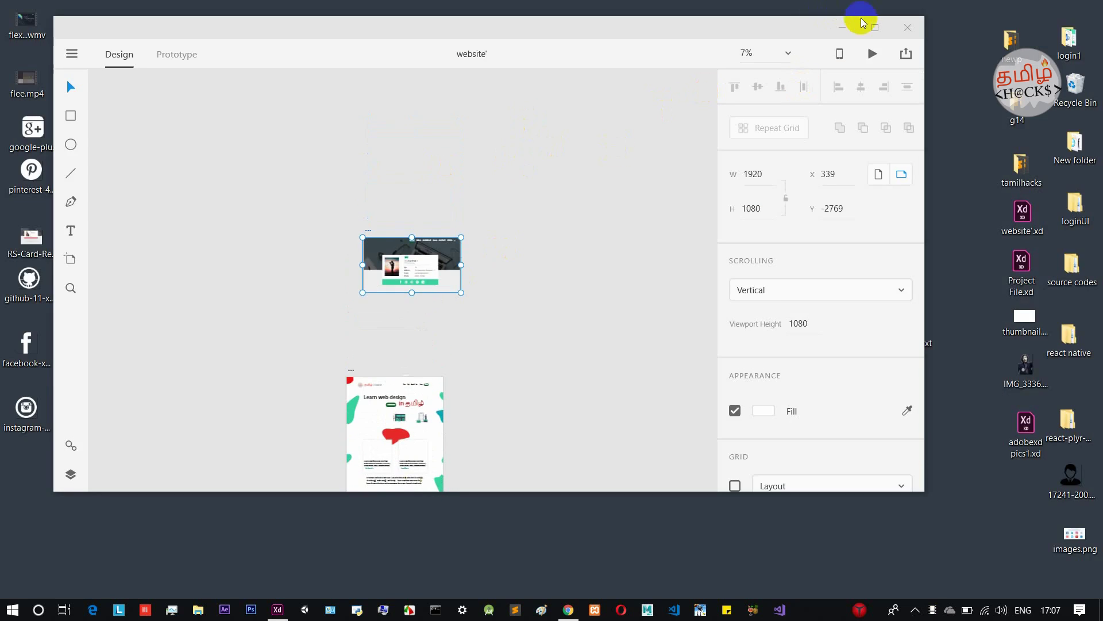
Maximize the XD window, zoom in on the Web 1920 – 2 artboard and select it.
click(875, 28)
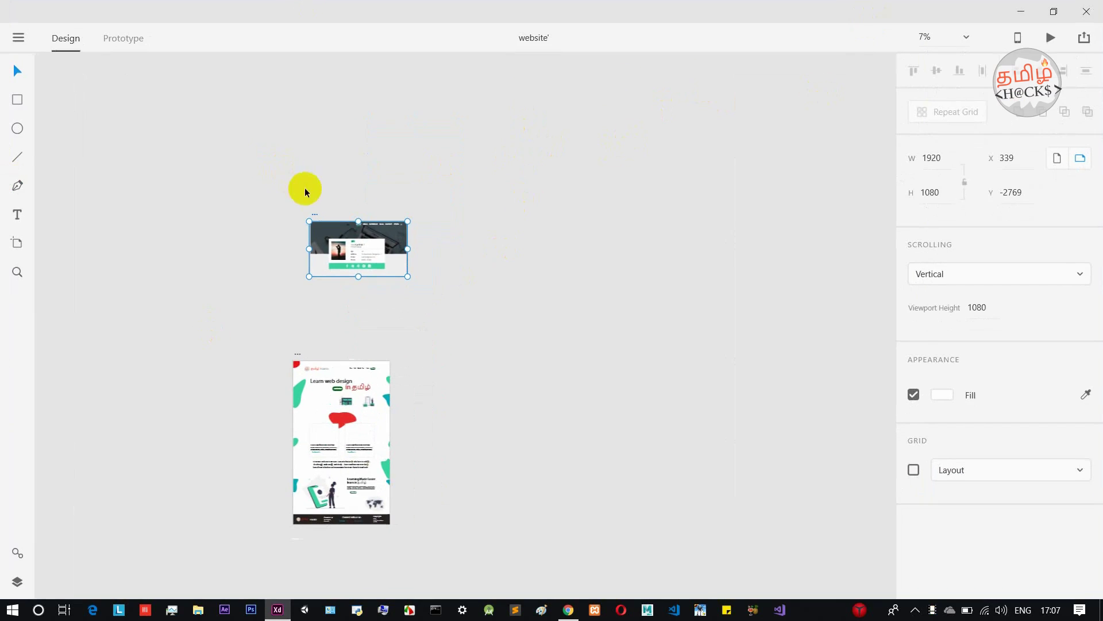
scroll(331, 235, up, 5)
scroll(330, 236, up, 3)
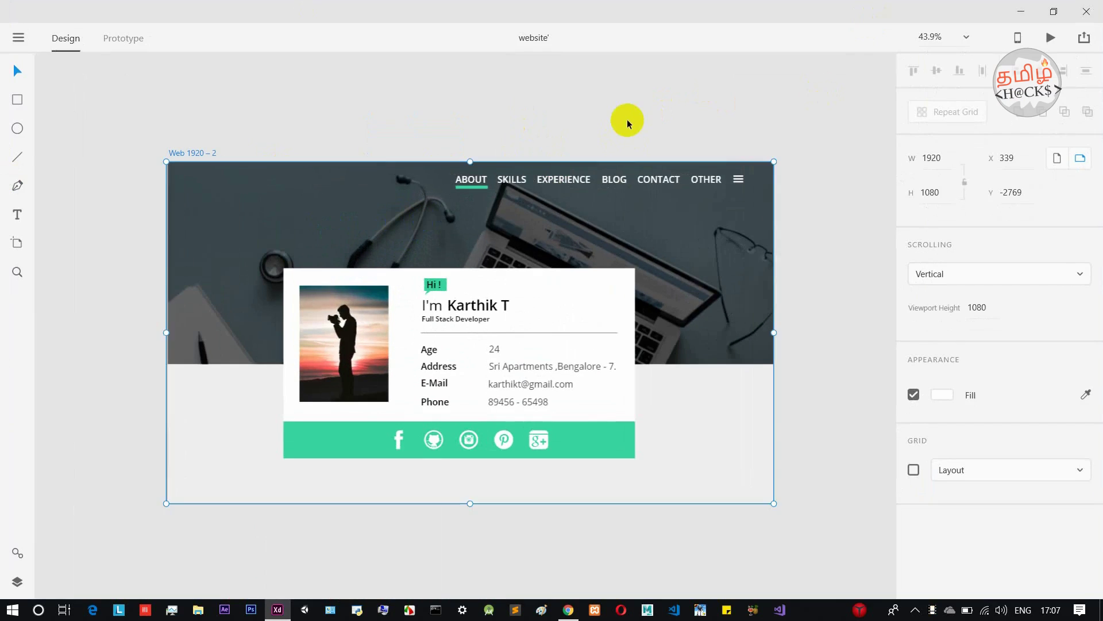
click(628, 118)
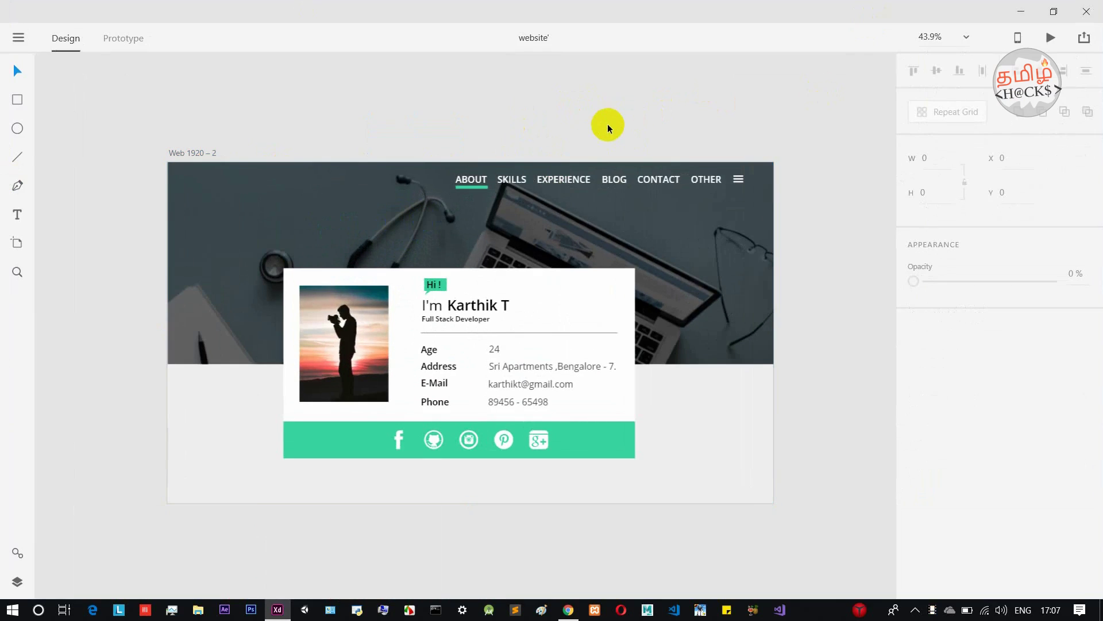
drag(613, 136, 576, 132)
scroll(569, 161, down, 4)
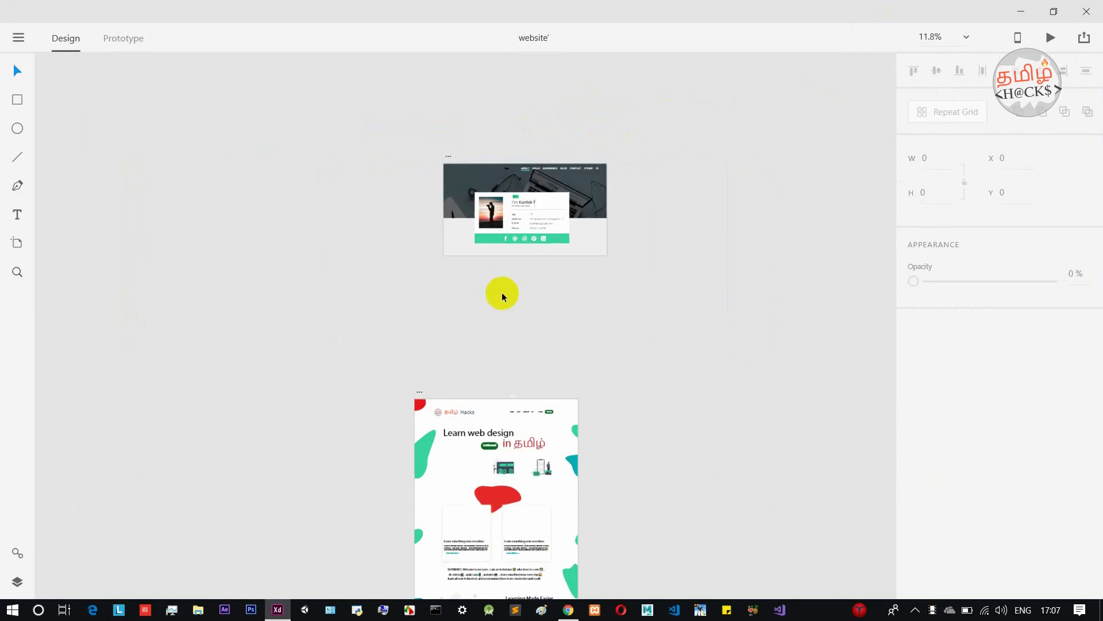
scroll(517, 322, down, 2)
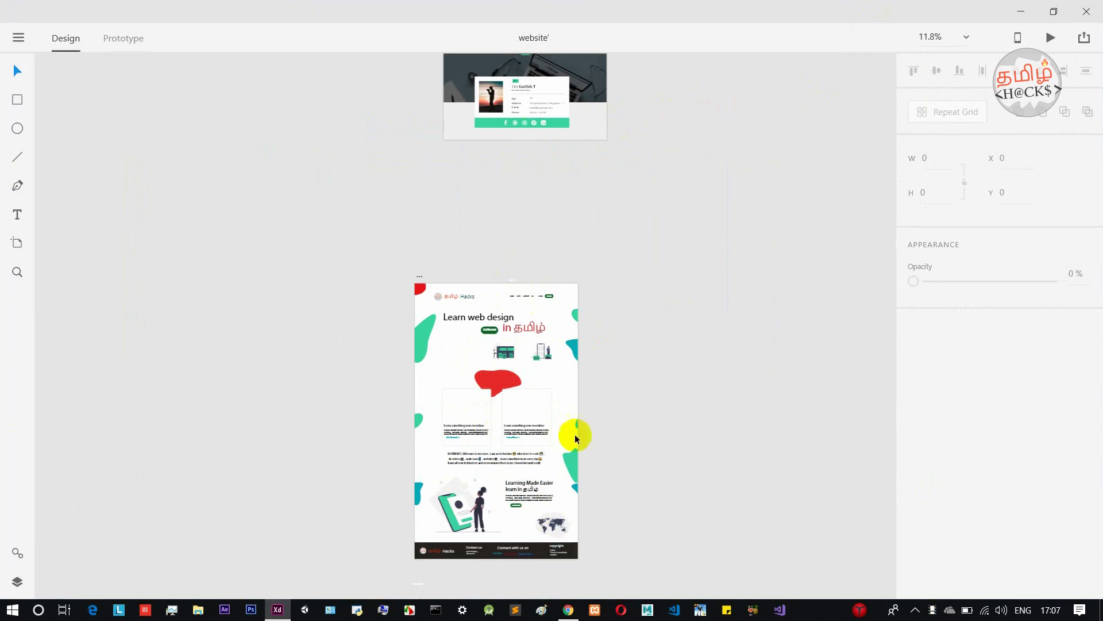
scroll(675, 142, up, 3)
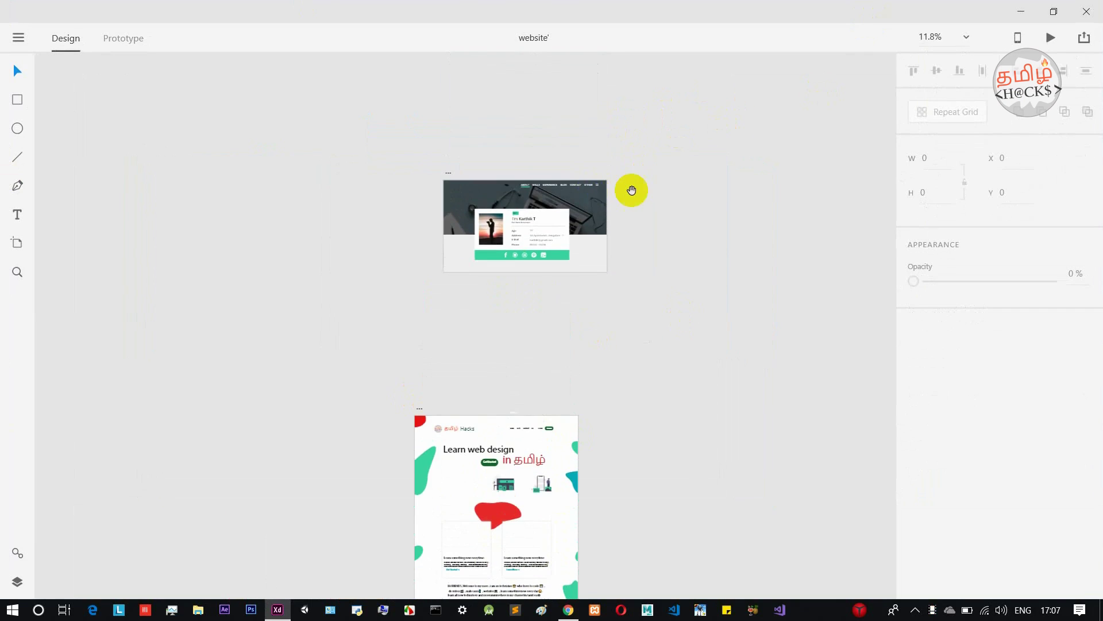
scroll(632, 196, up, 4)
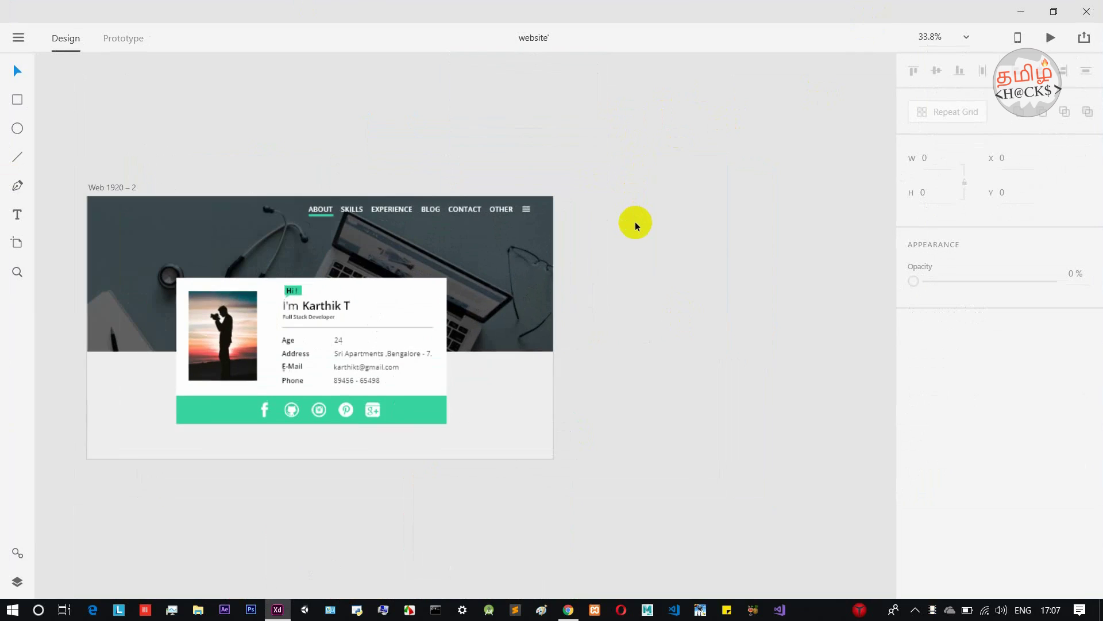
click(121, 188)
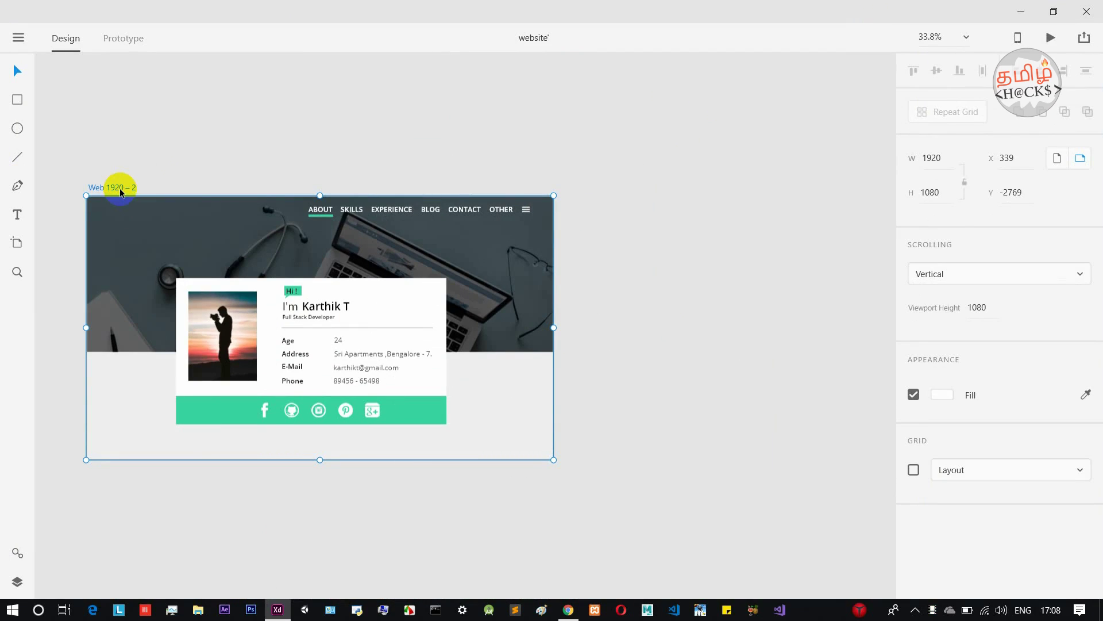
Duplicate Web 1920 – 2 as Web 1920 – 3 and delete all its copied contents.
key(ctrl+d)
drag(739, 136, 241, 532)
key(Delete)
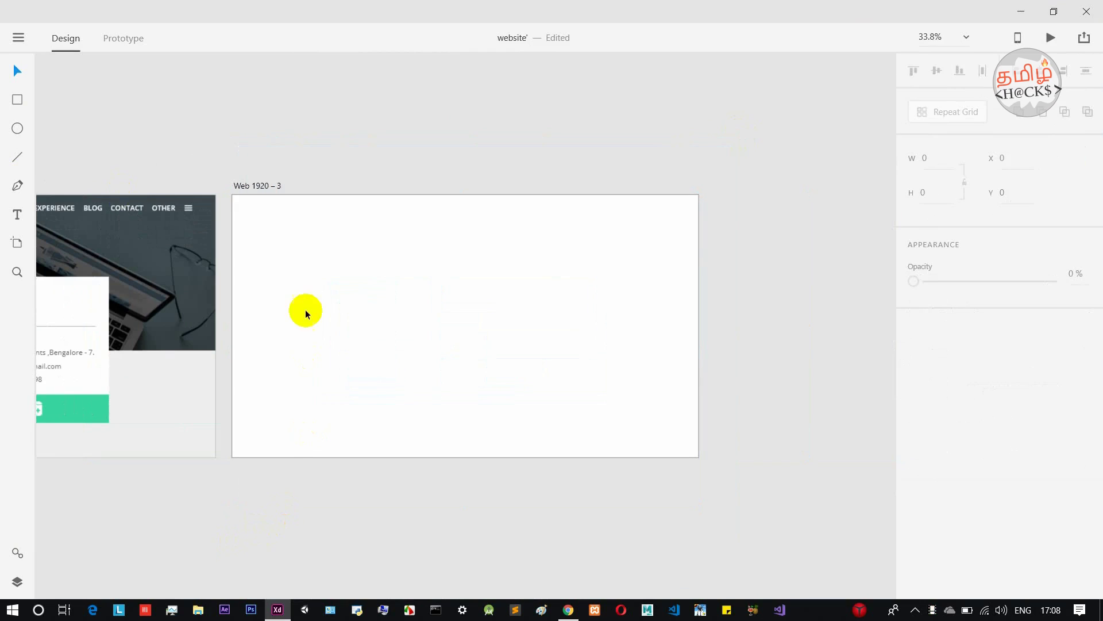
Pan and zoom the canvas to frame both artboards side by side.
scroll(259, 290, up, 2)
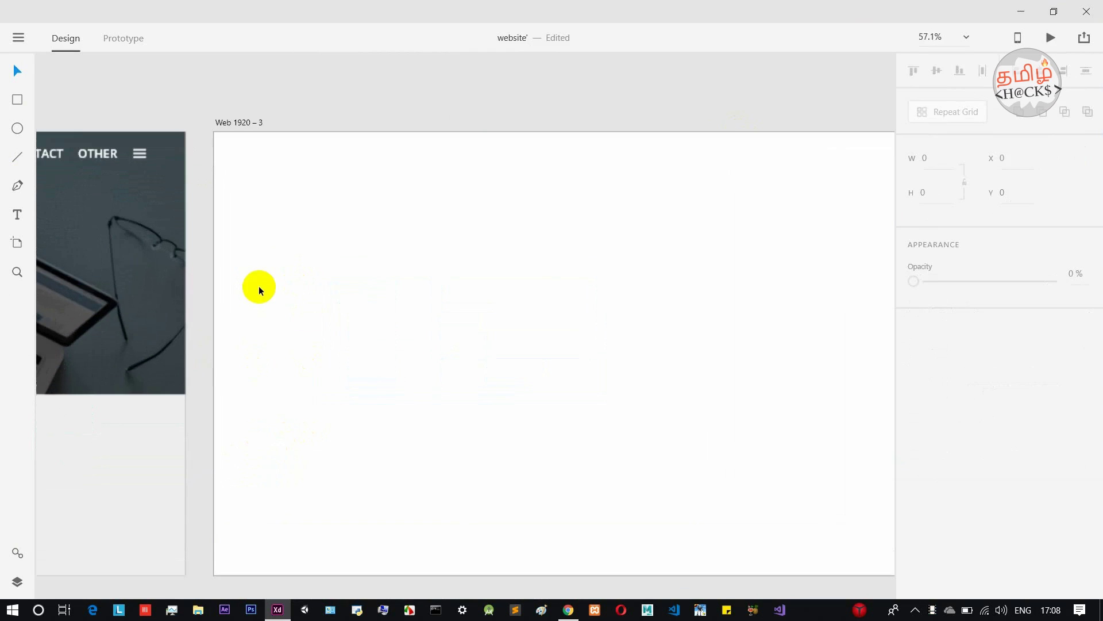
scroll(368, 207, down, 2)
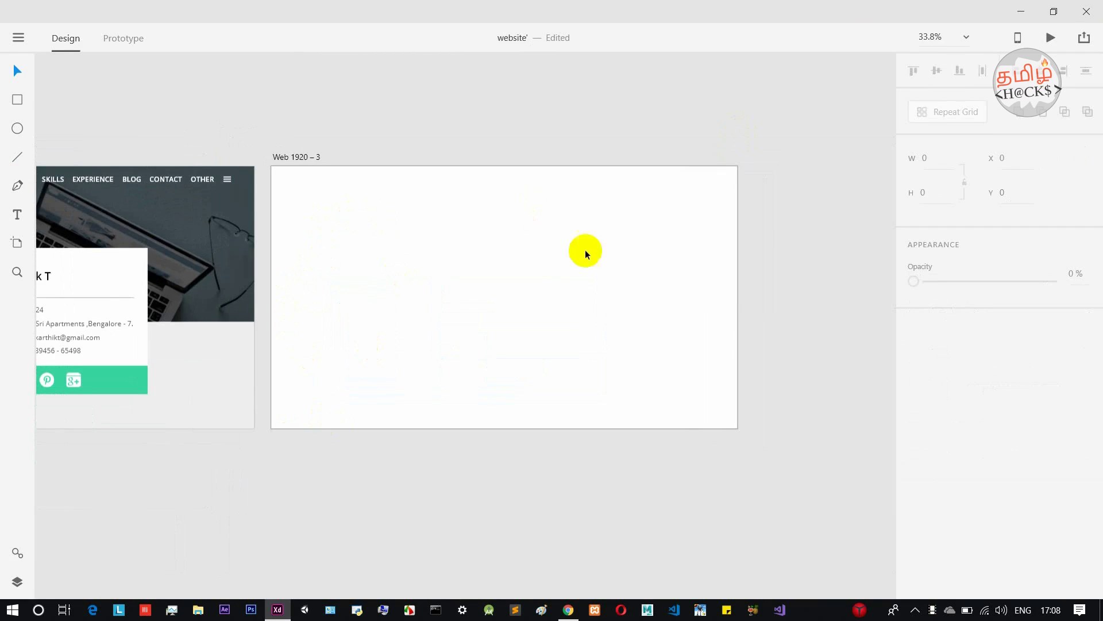
drag(387, 128, 542, 140)
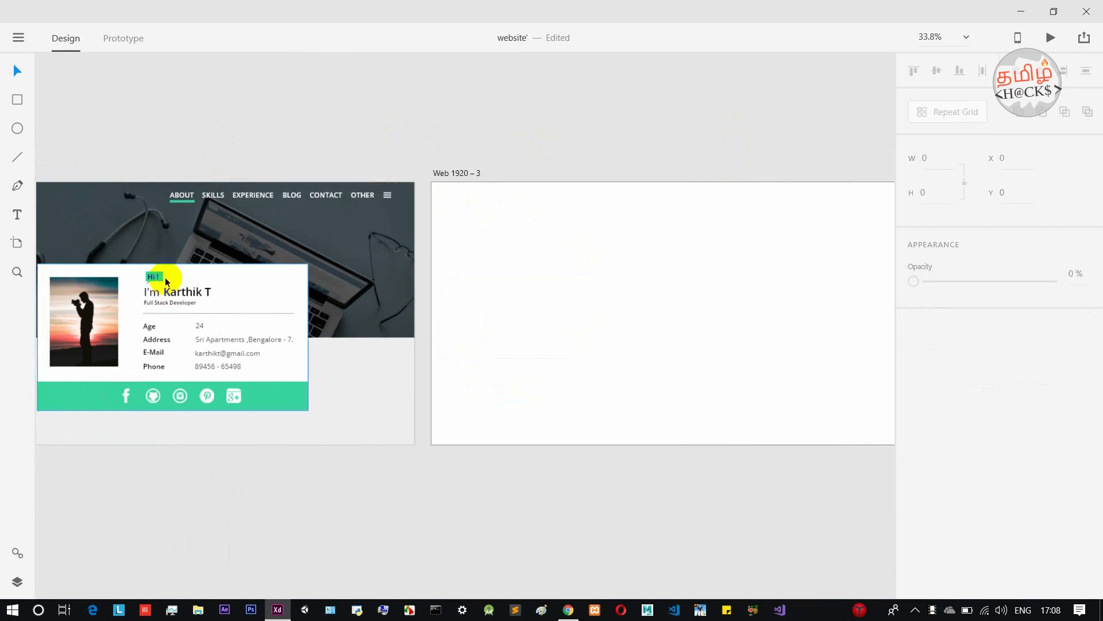
drag(264, 133, 381, 125)
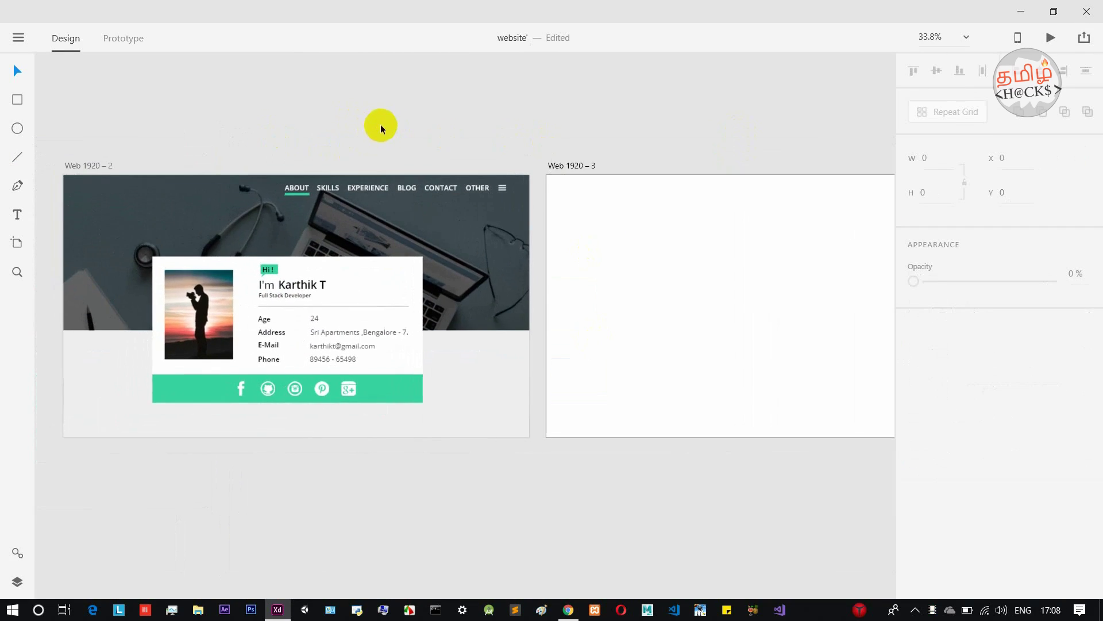
click(440, 264)
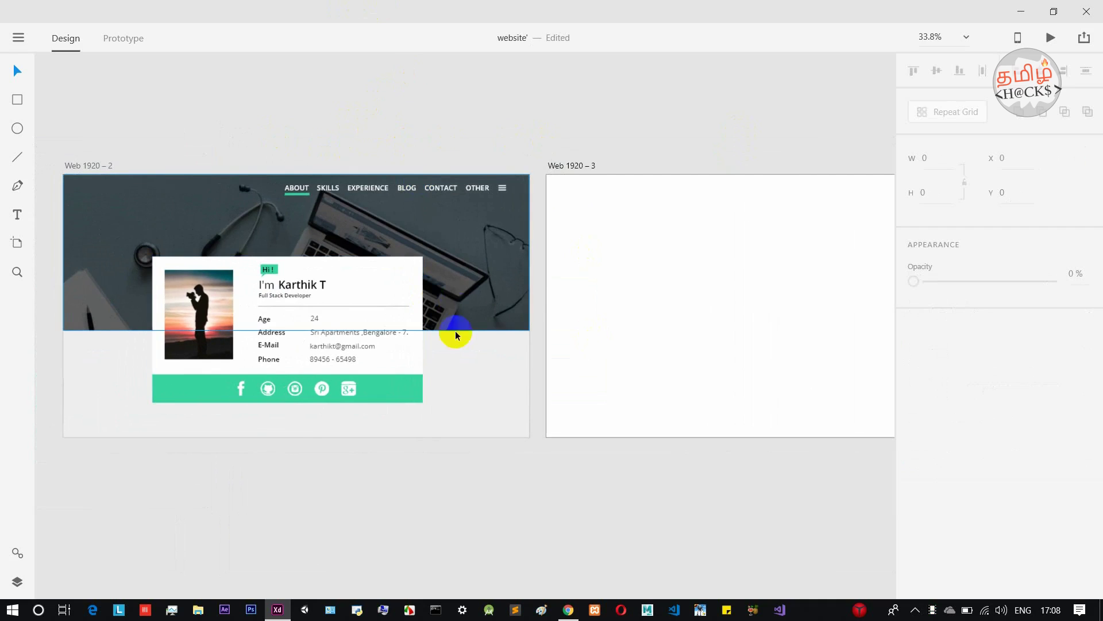
click(676, 127)
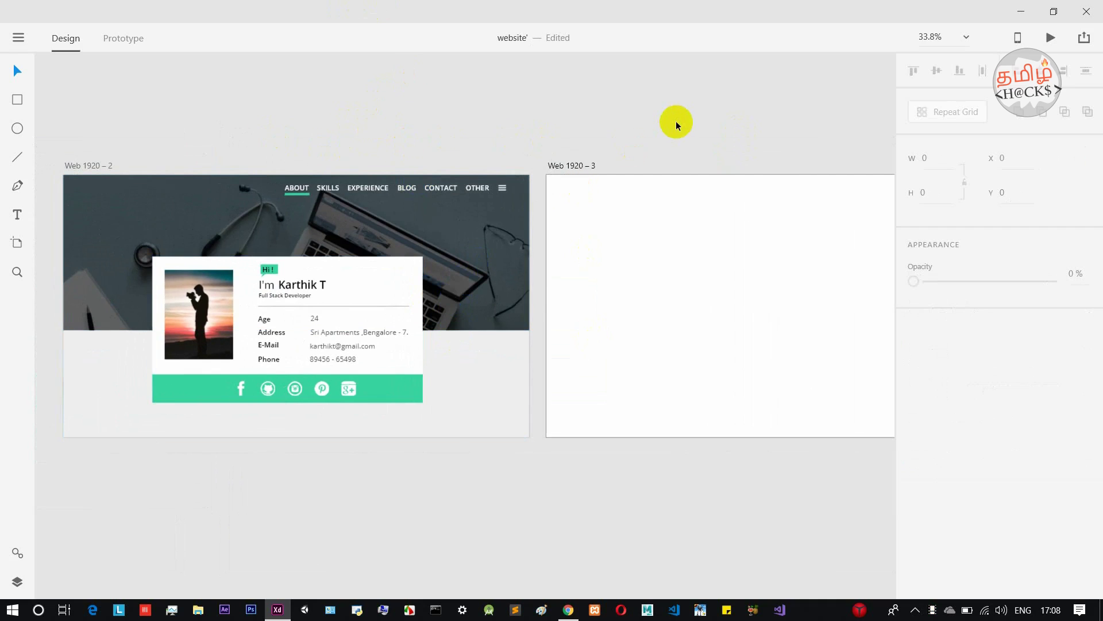
scroll(681, 118, down, 2)
drag(692, 111, 553, 153)
Bring up Chrome maximized on the Google Images results.
click(568, 611)
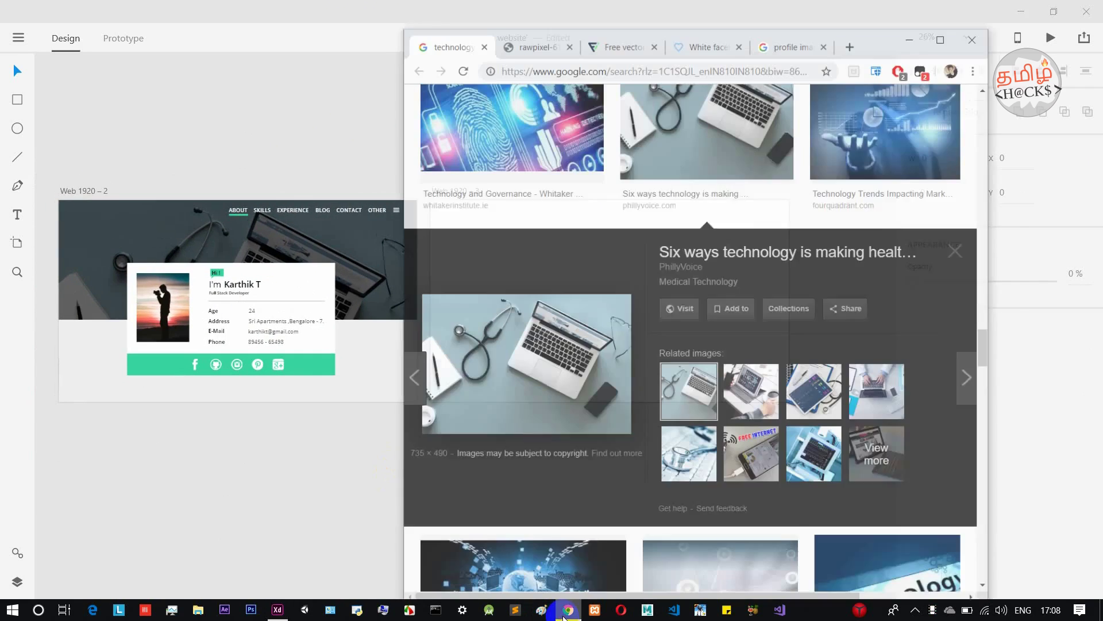
click(954, 12)
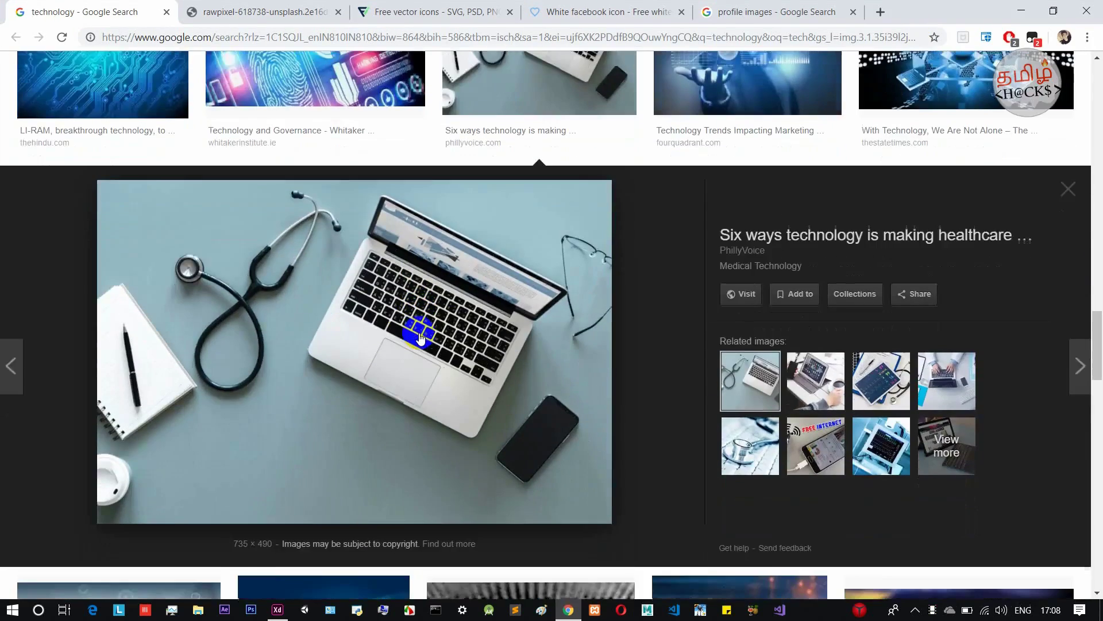
key(Escape)
Open the stethoscope-and-laptop photo full-size in its own tab.
scroll(490, 321, up, 10)
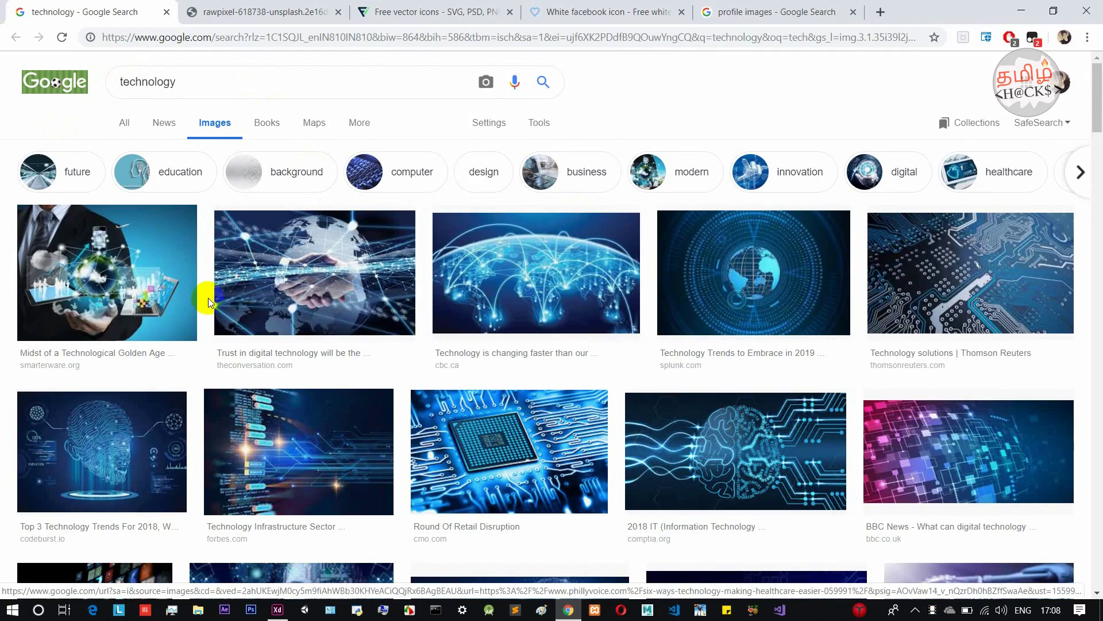
scroll(208, 297, down, 15)
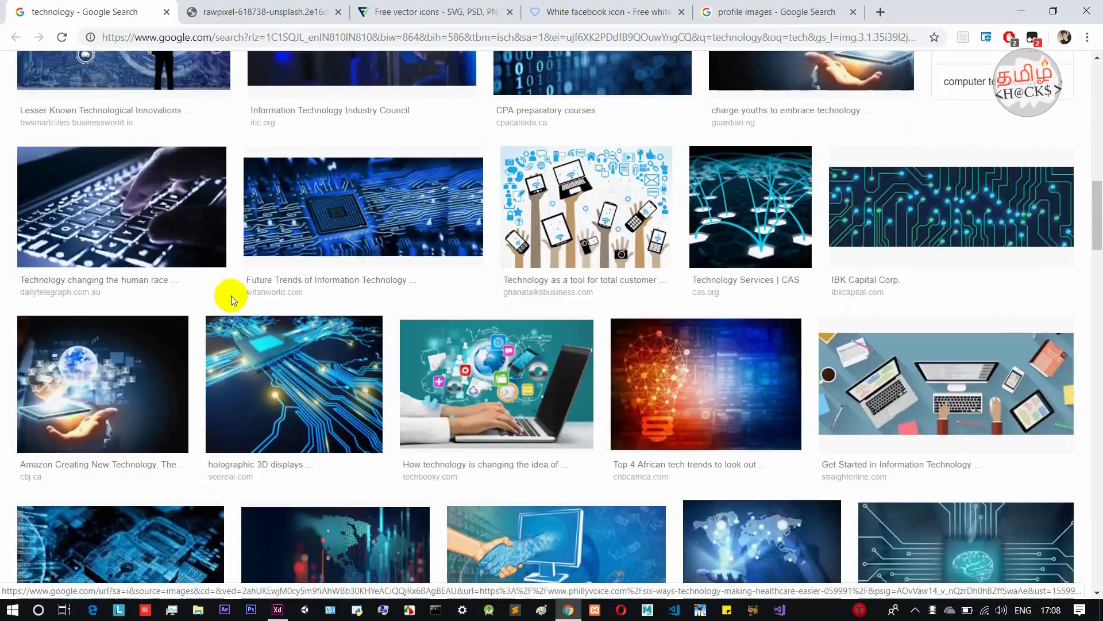
scroll(231, 295, down, 15)
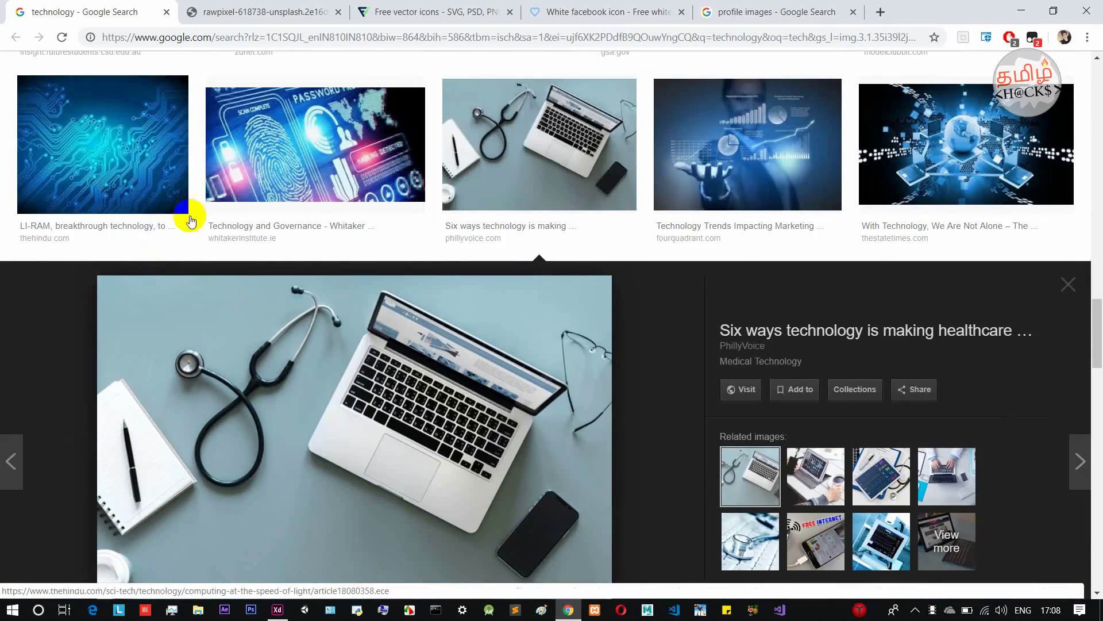
scroll(339, 178, down, 1)
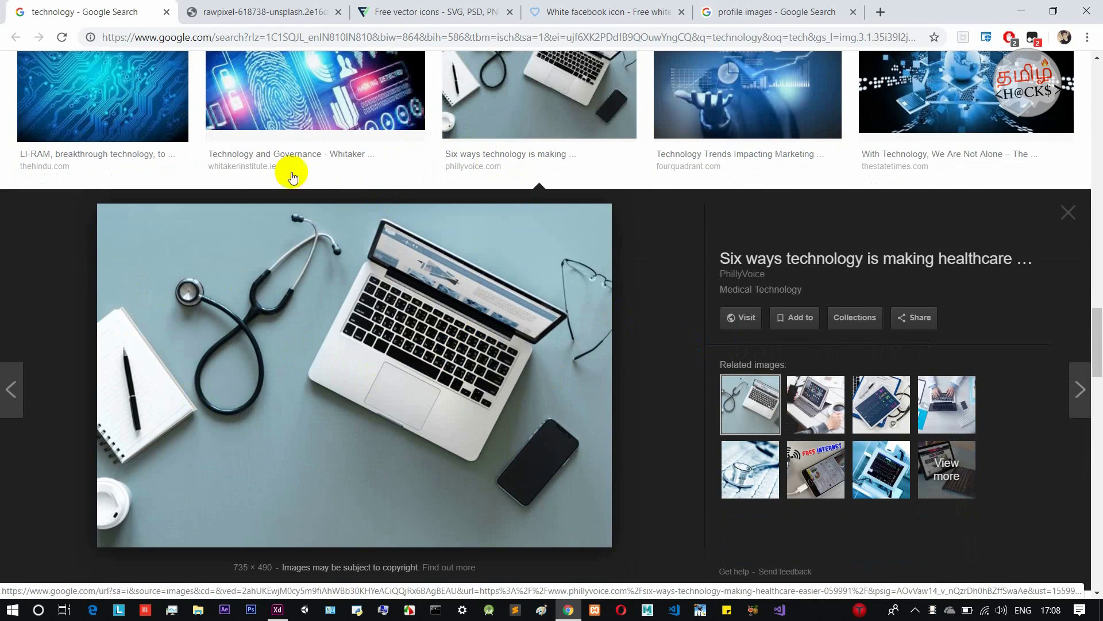
right_click(235, 290)
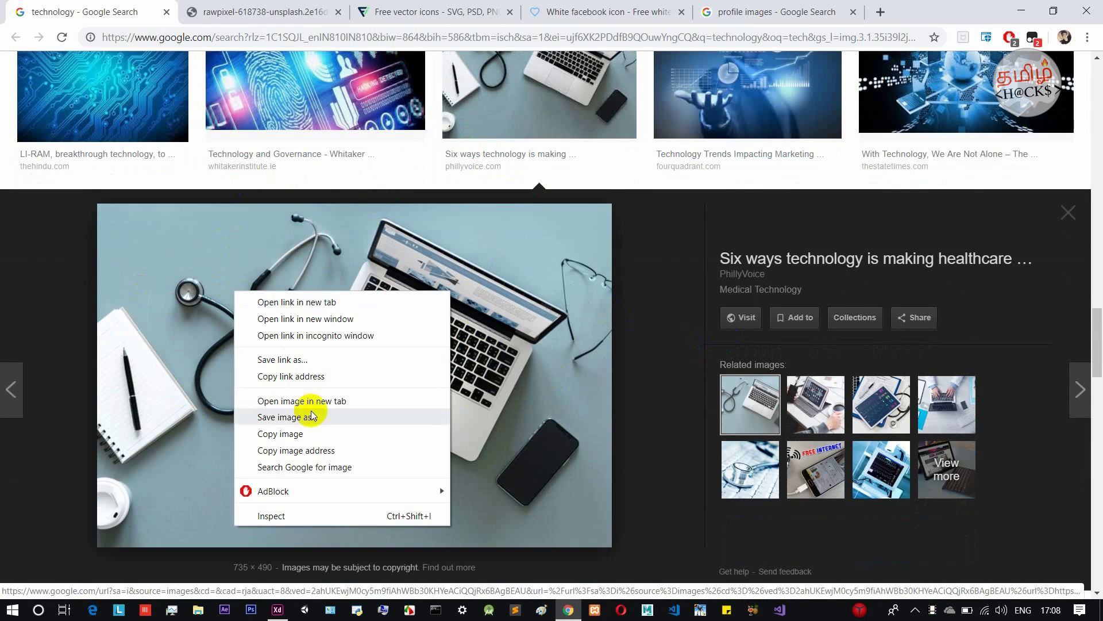
click(263, 13)
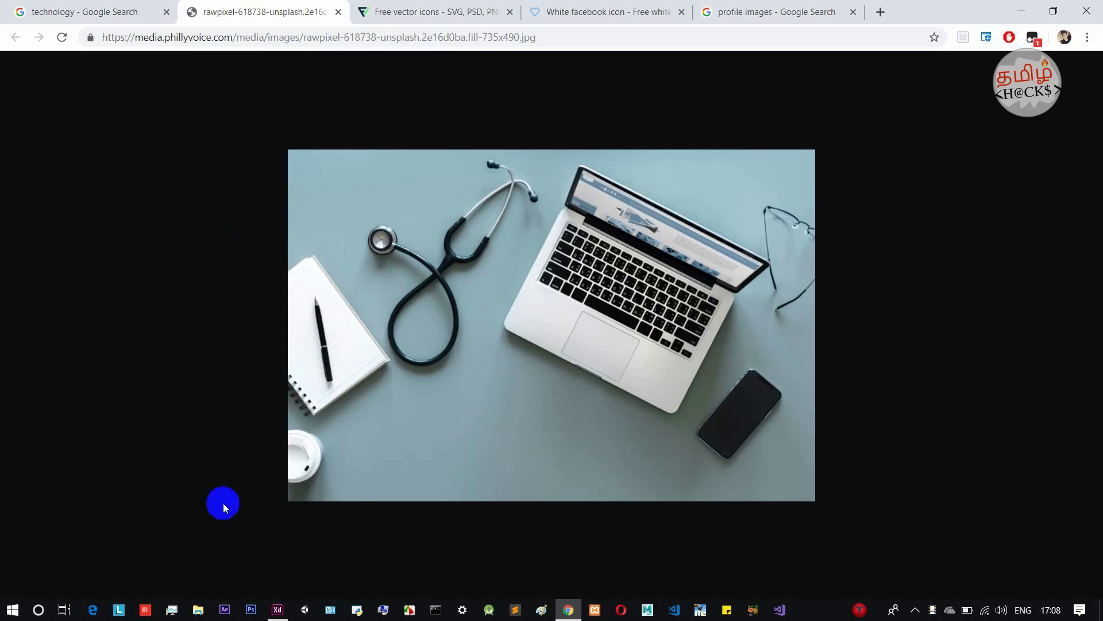
Restore the Chrome window and drag the laptop photo onto the XD canvas.
drag(939, 8, 985, 7)
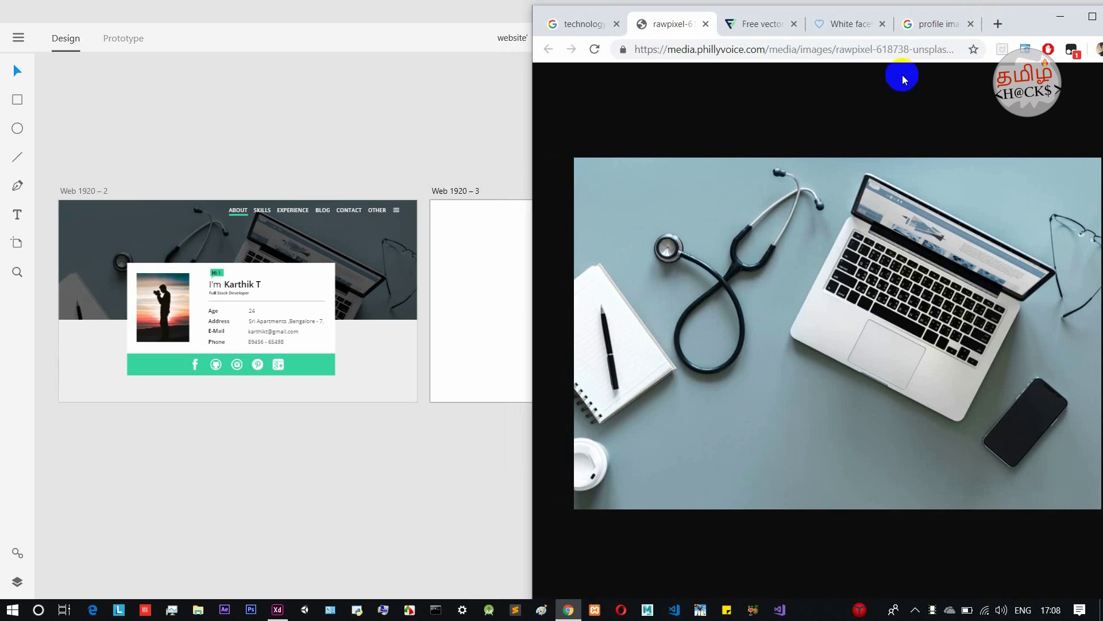
drag(907, 266, 345, 482)
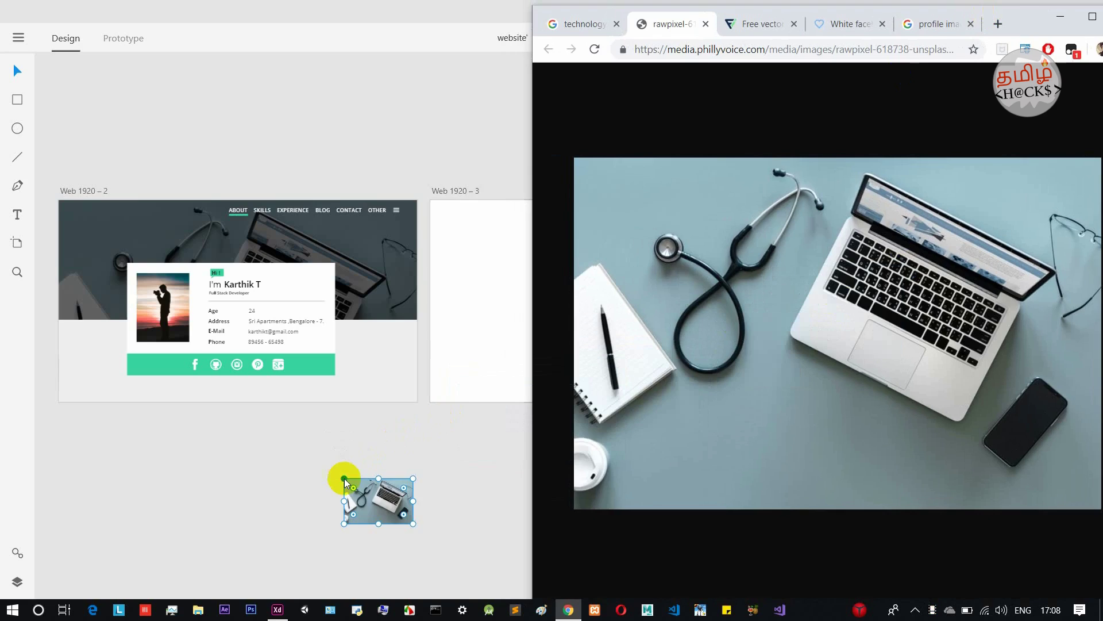
click(446, 463)
Move the photo into Web 1920 – 3 and scale it to about 1920×1280 to cover it.
drag(384, 521, 499, 456)
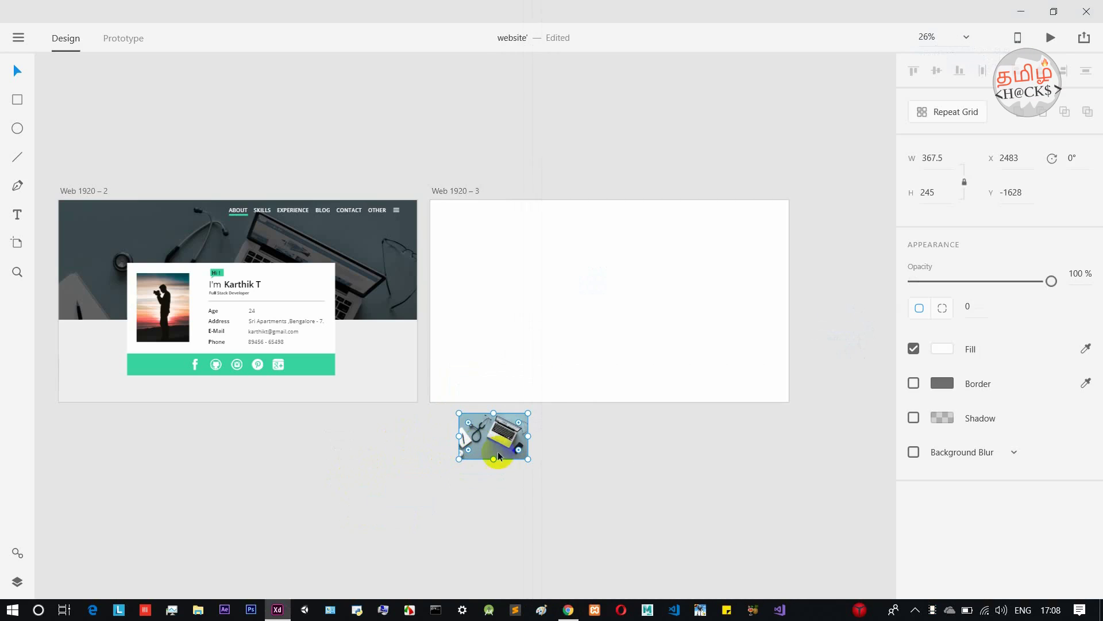
drag(527, 460, 729, 591)
drag(554, 515, 529, 303)
scroll(724, 391, up, 3)
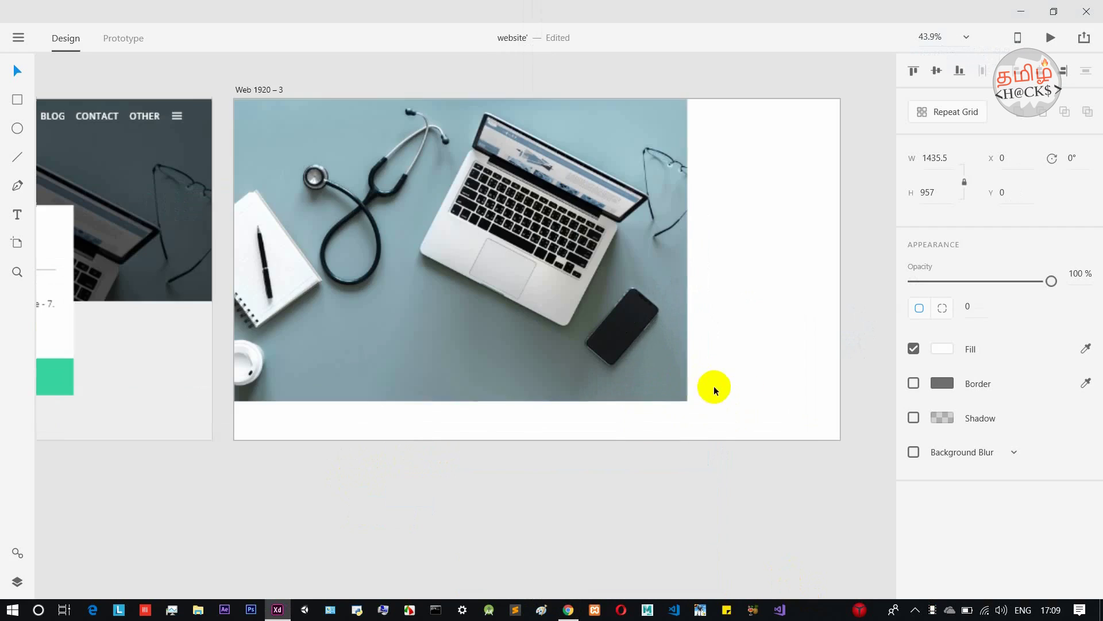
drag(688, 399, 883, 503)
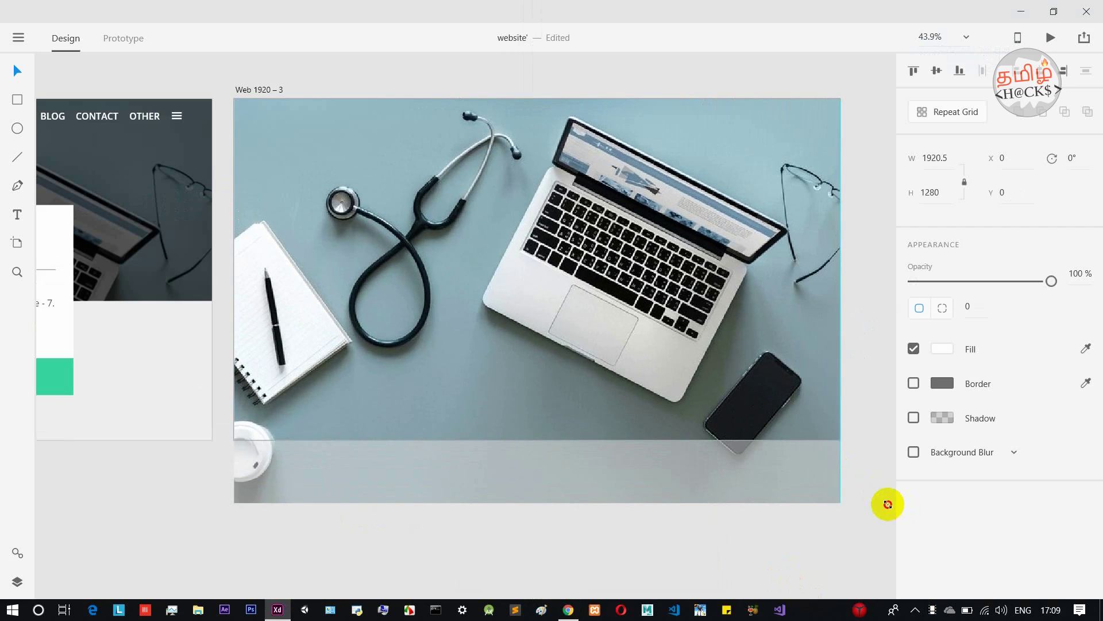
click(874, 431)
scroll(799, 390, up, 2)
scroll(795, 385, down, 3)
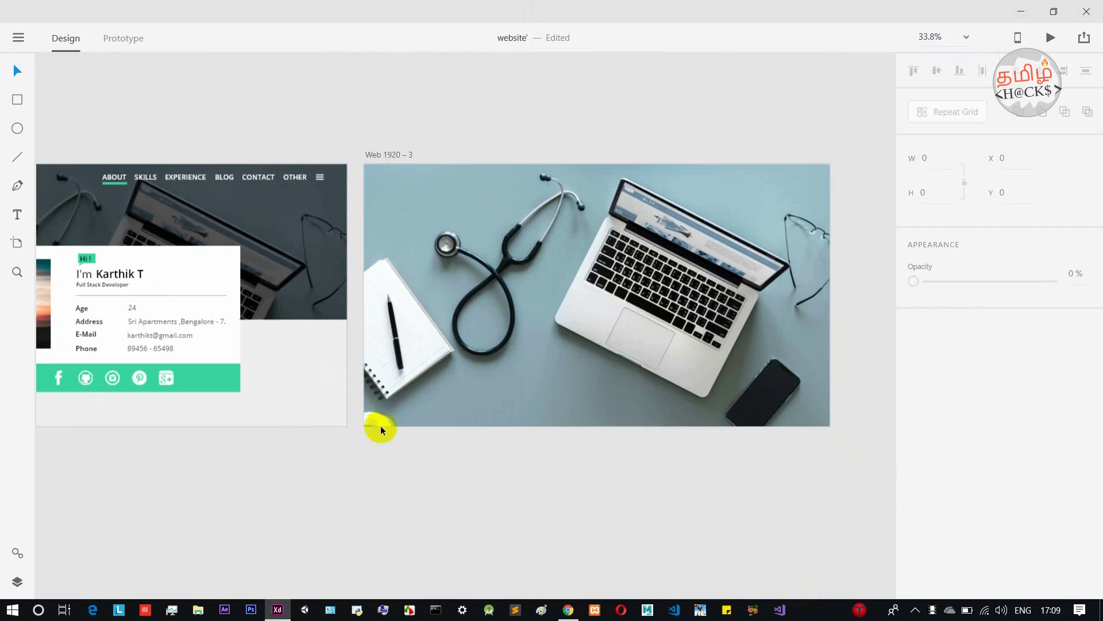
click(399, 160)
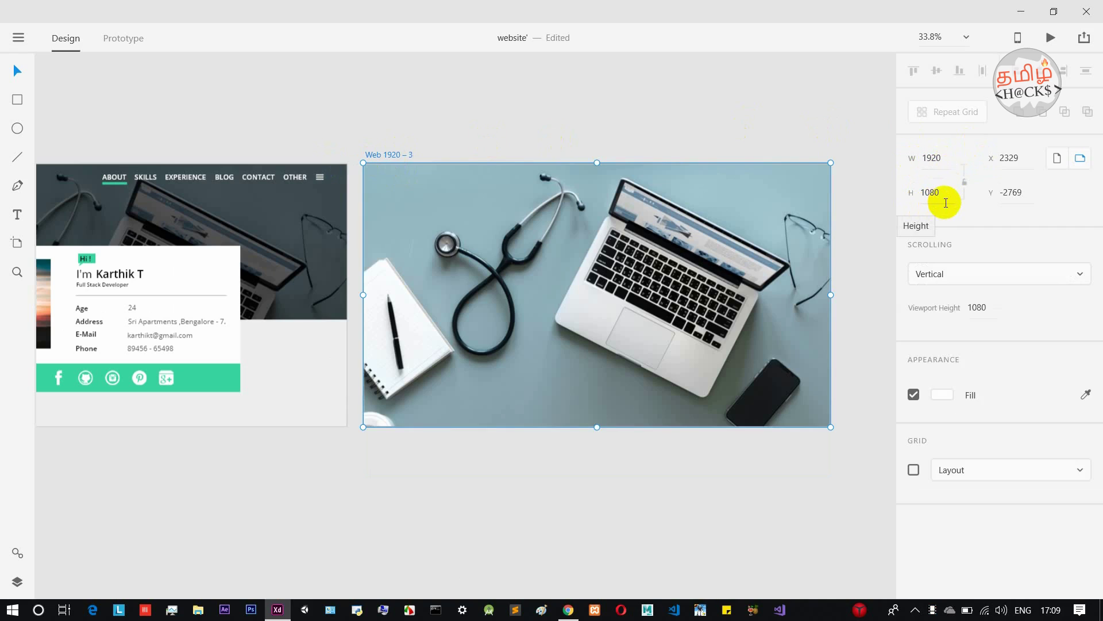
Draw a 1920×652 rectangle over the artboard's top and turn off its border.
click(555, 106)
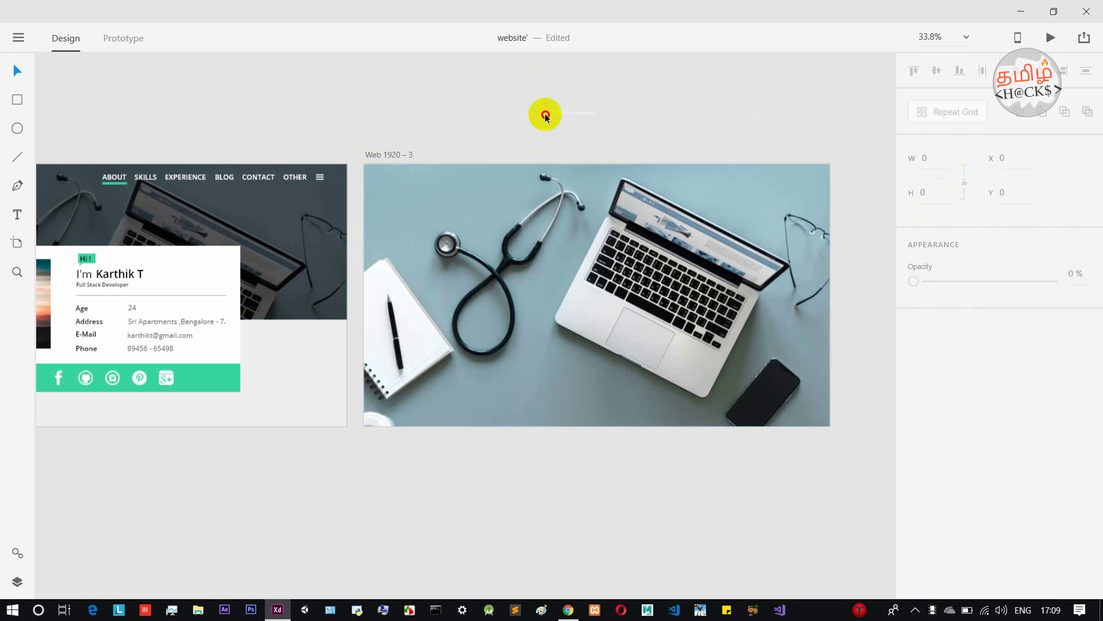
click(622, 115)
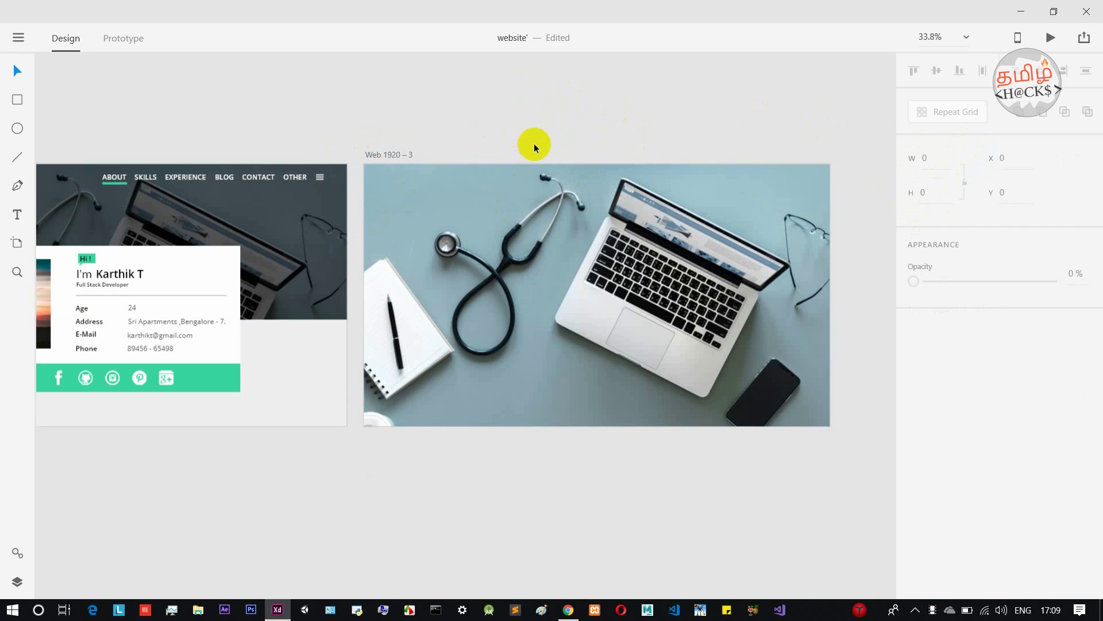
click(20, 100)
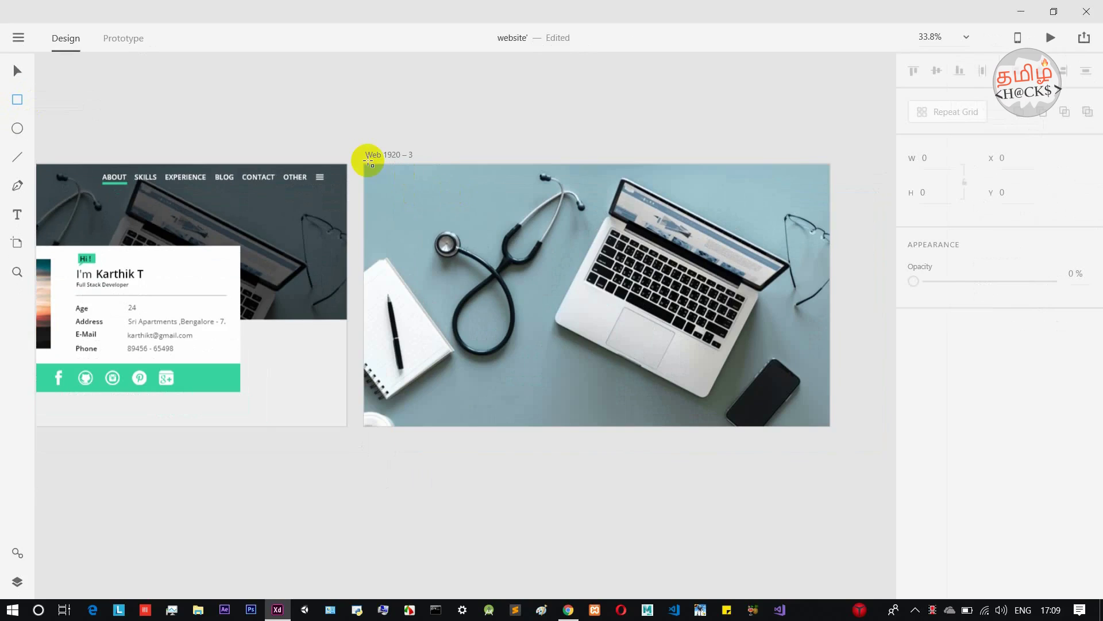
drag(368, 164, 829, 322)
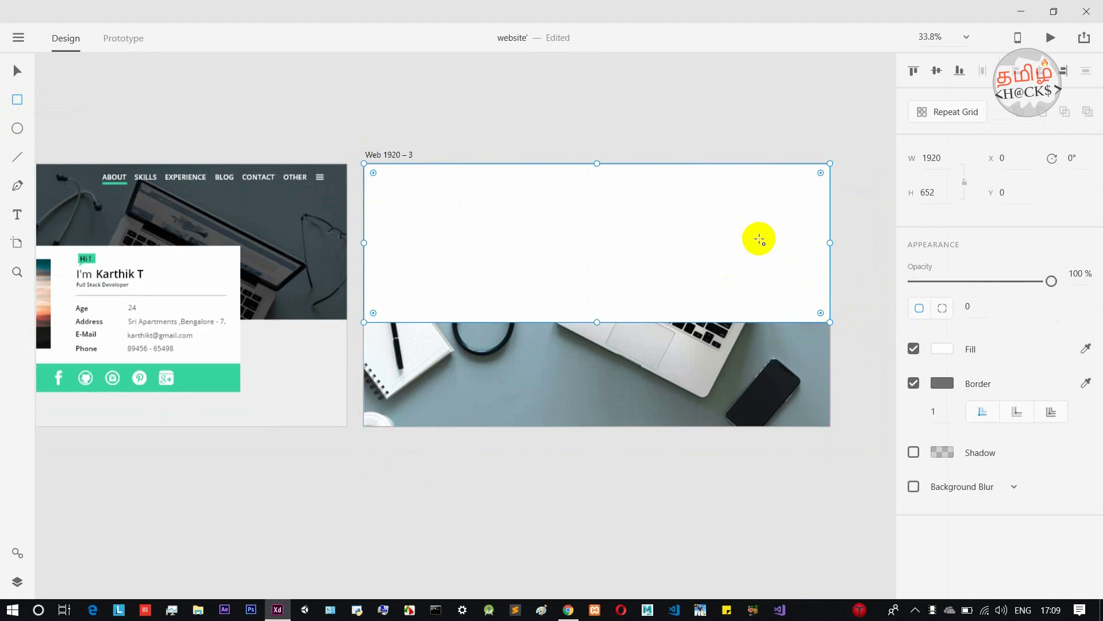
click(17, 70)
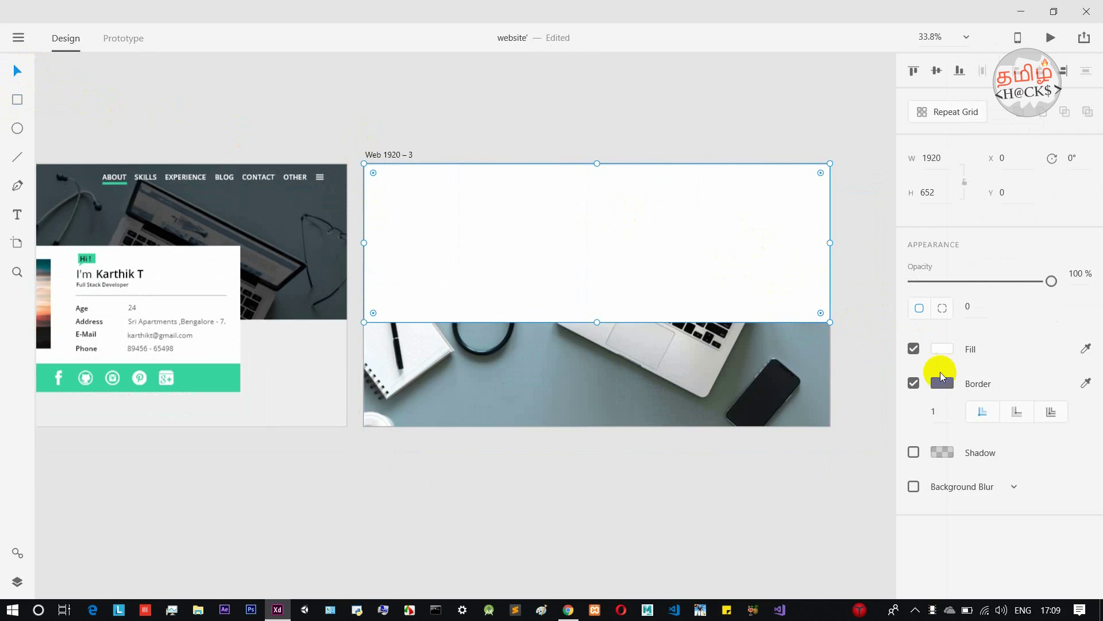
click(914, 384)
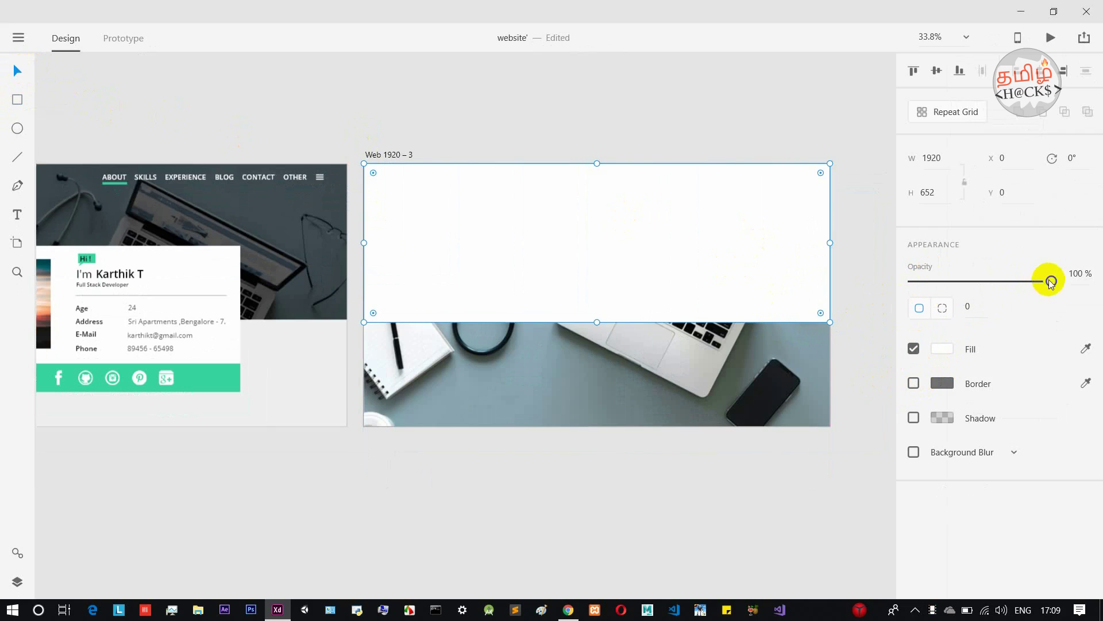
Lower the rectangle's opacity and change its fill to black #000000.
drag(1051, 281, 1005, 280)
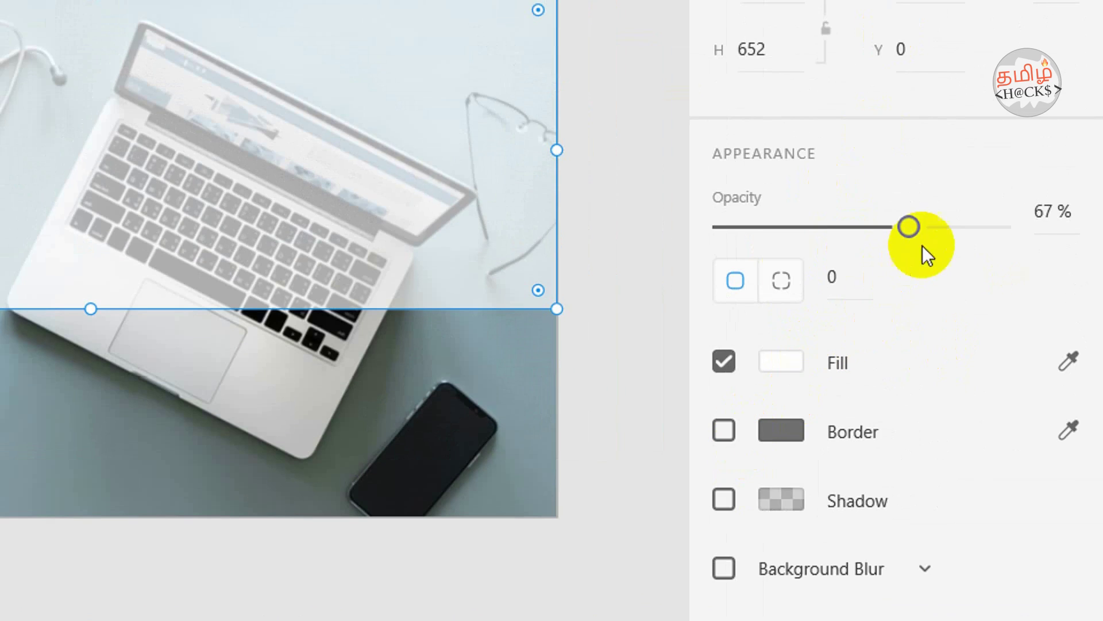
click(784, 363)
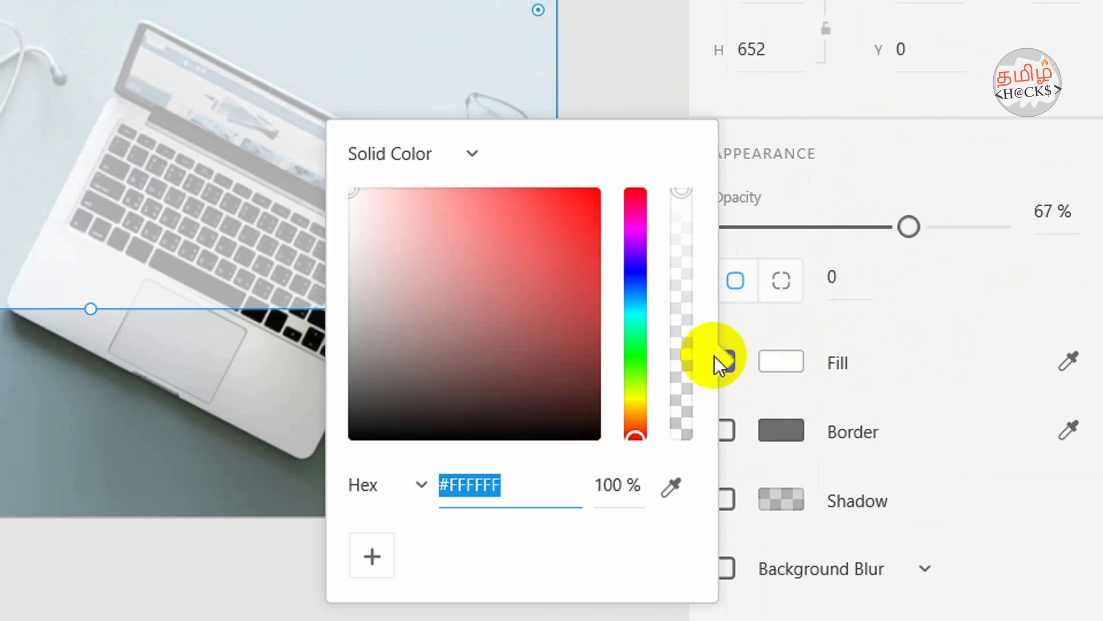
drag(377, 229, 344, 459)
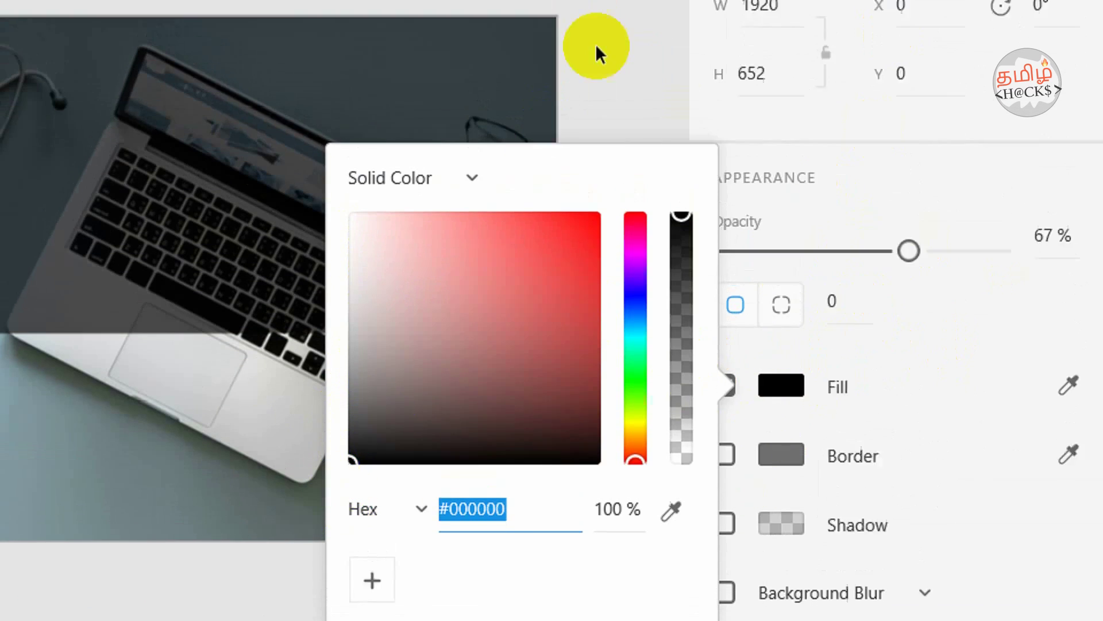
click(591, 60)
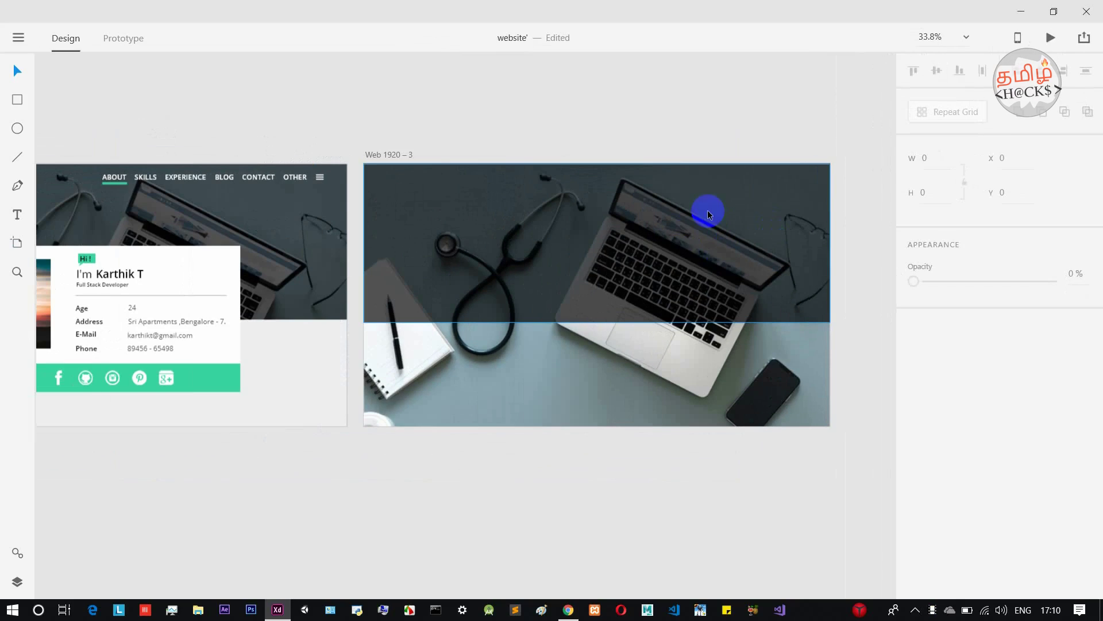
Set the black overlay rectangle's opacity to 61%.
scroll(676, 241, up, 3)
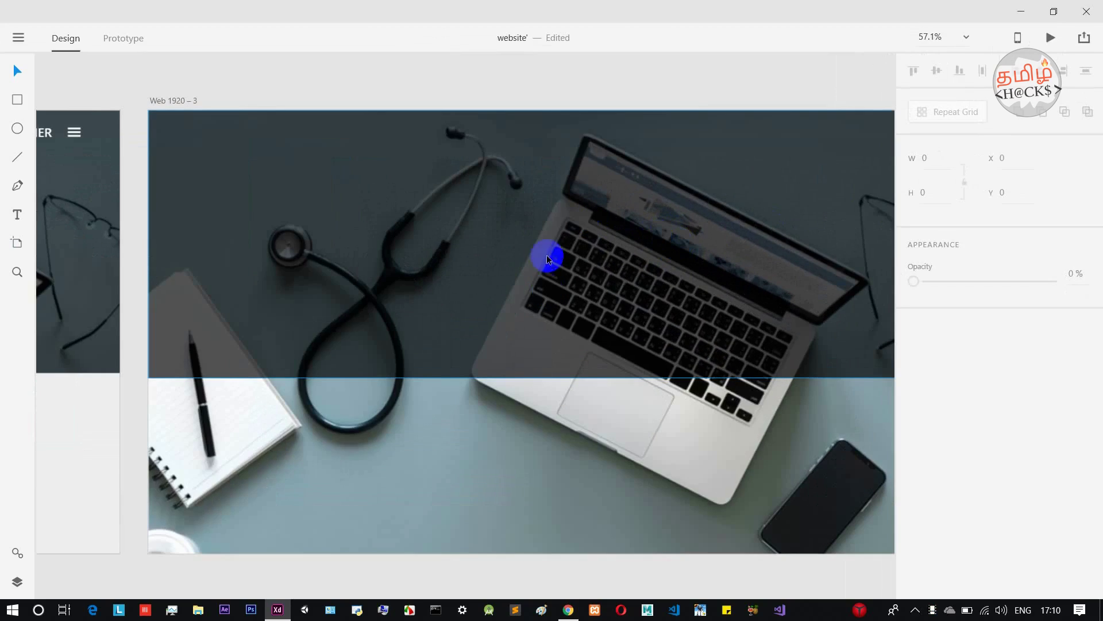
click(632, 253)
scroll(665, 416, down, 3)
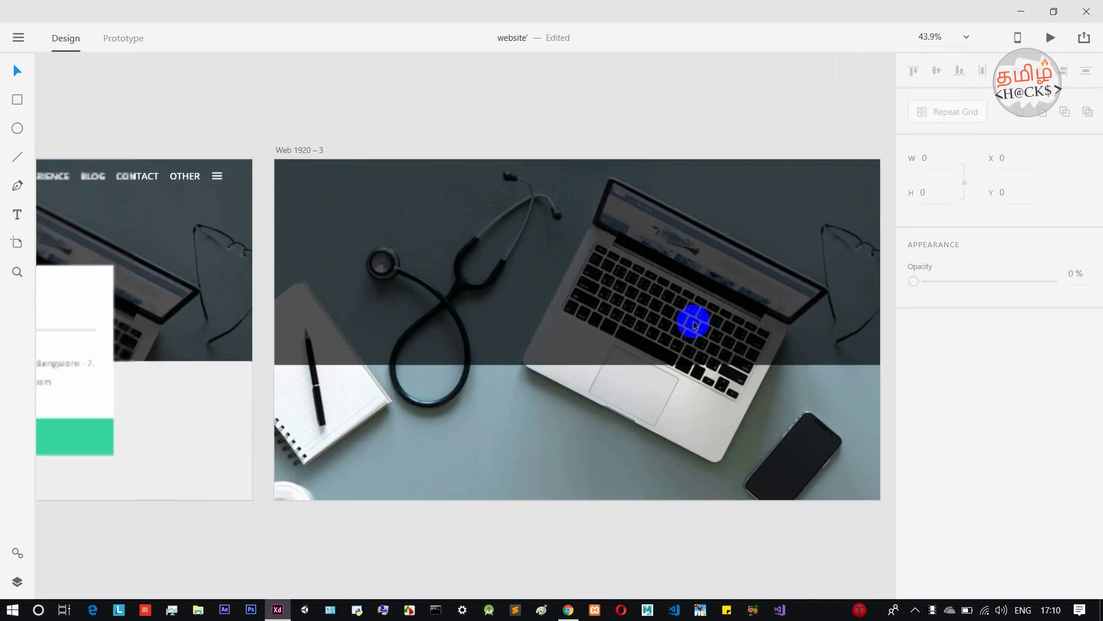
click(737, 276)
drag(1011, 282, 999, 281)
click(804, 140)
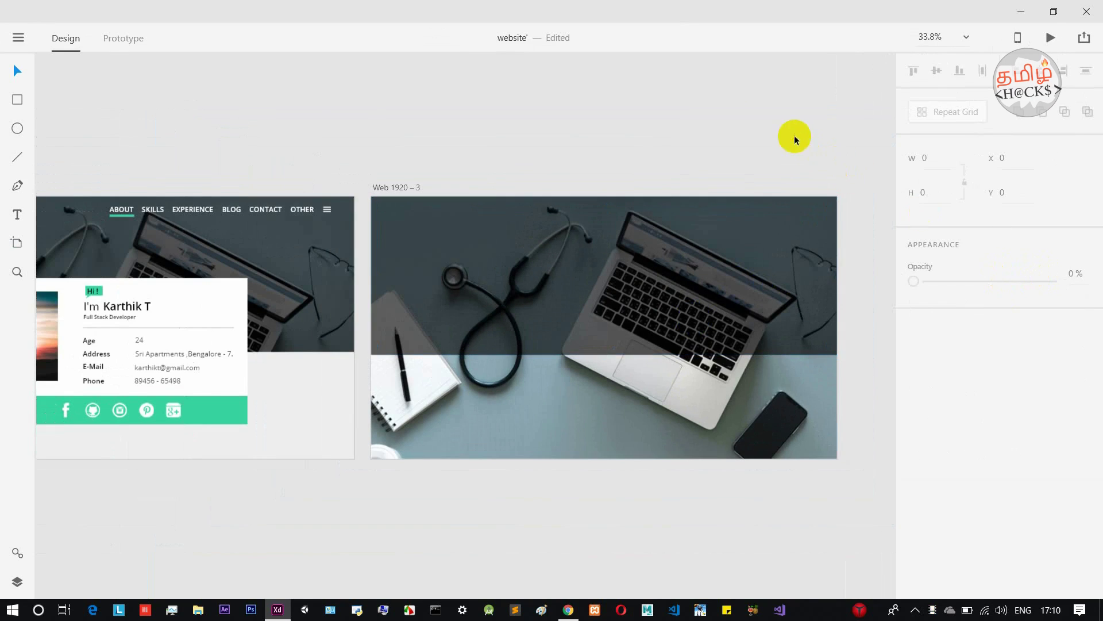
Draw a white rectangle below the dark header, snapped at X 0, Y 652, sized 1920×428.
click(619, 225)
drag(620, 225, 625, 404)
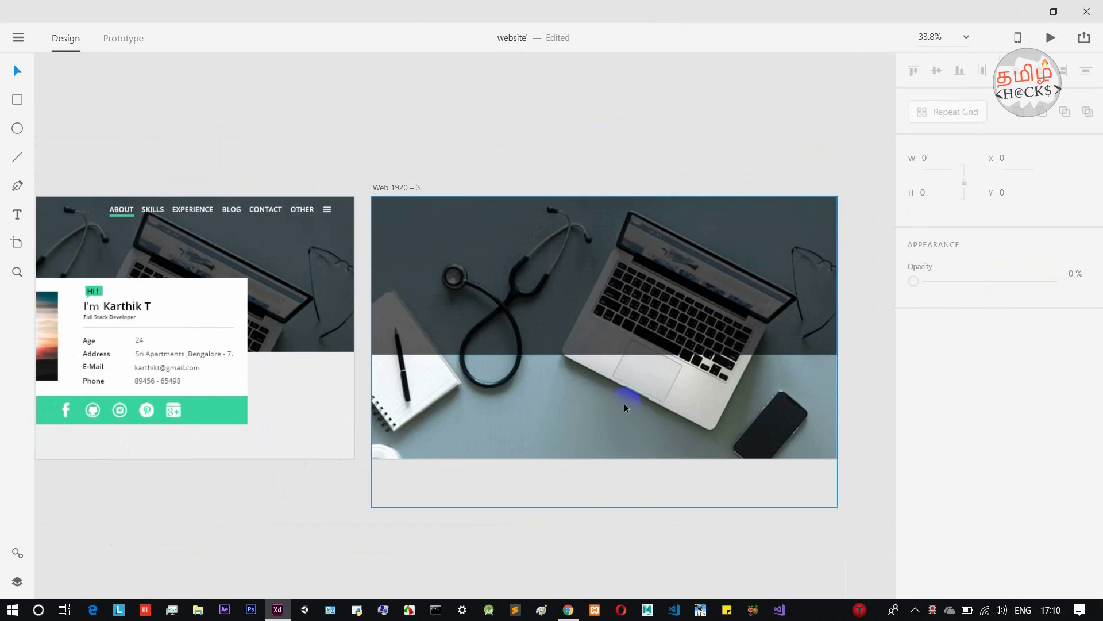
click(594, 229)
click(601, 258)
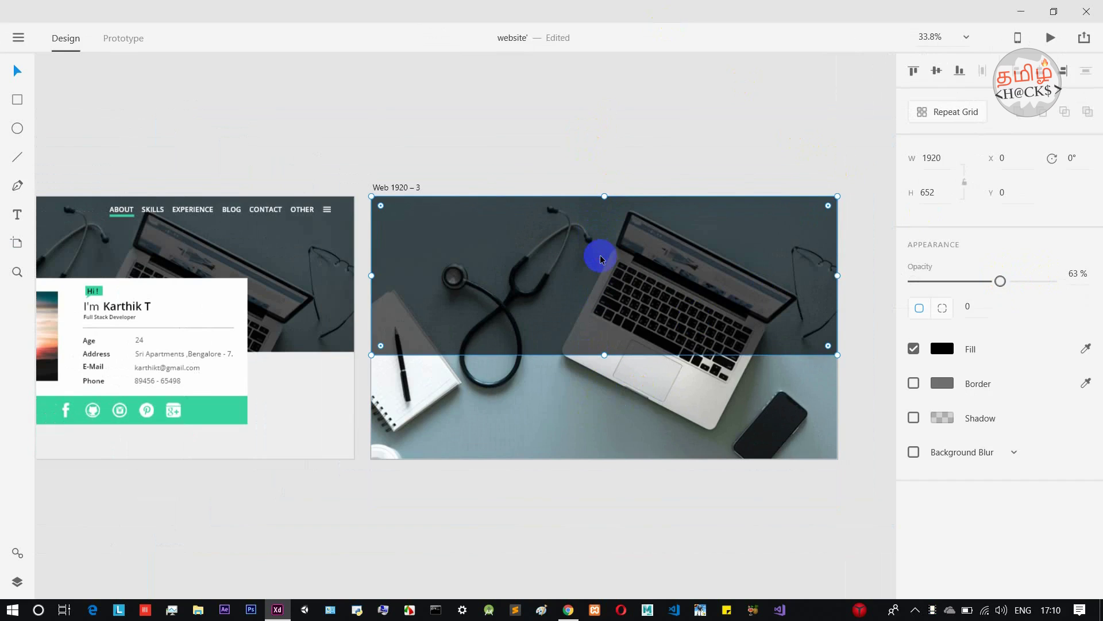
click(17, 99)
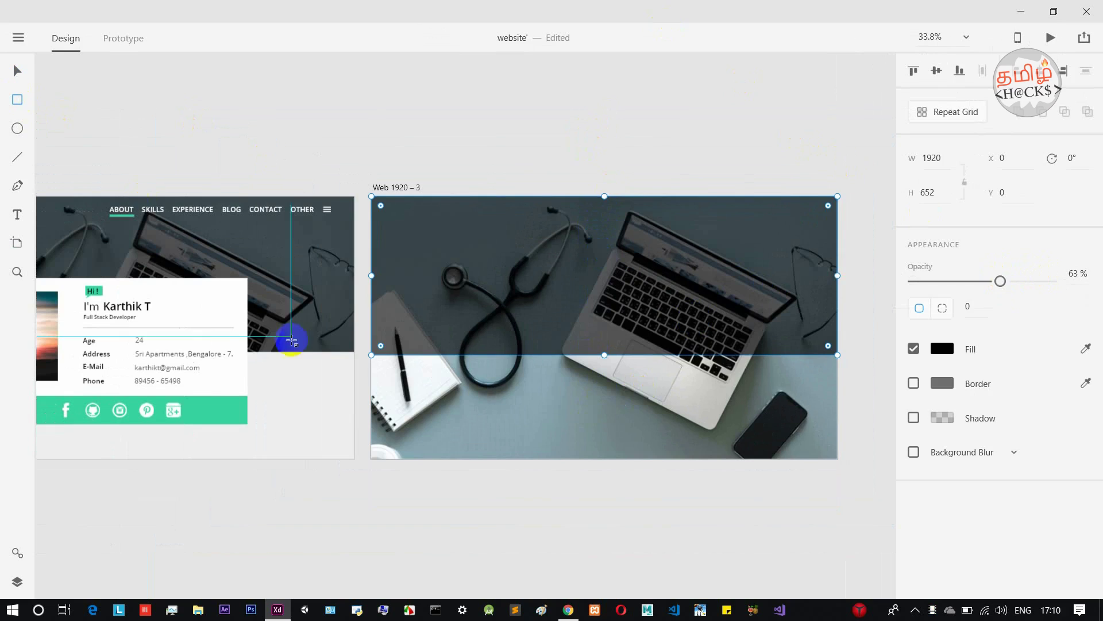
drag(373, 360, 849, 460)
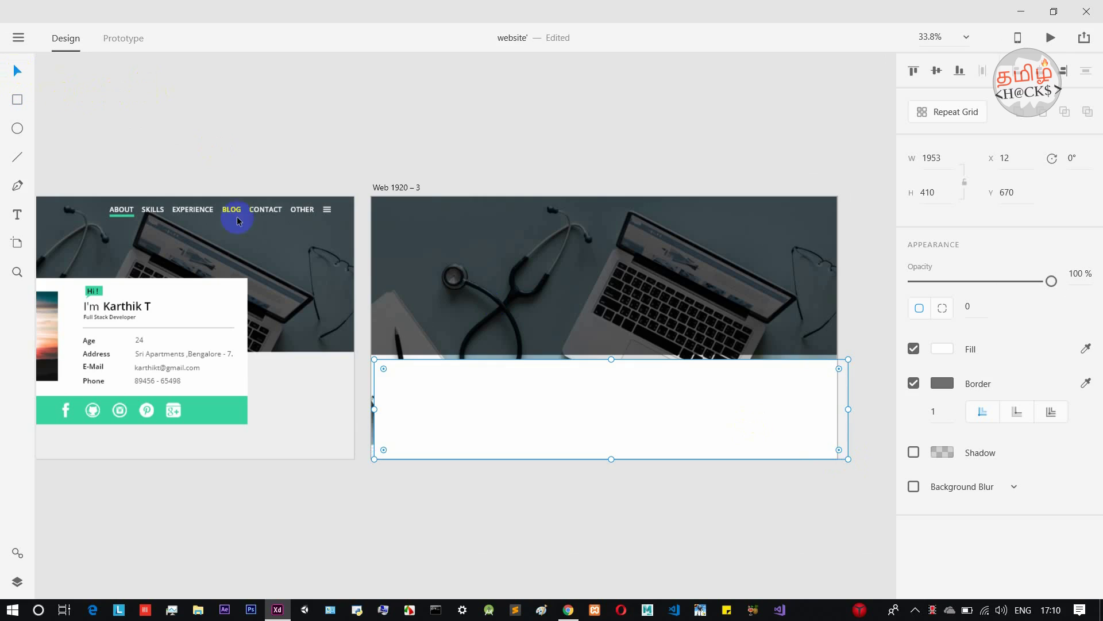
drag(438, 389, 450, 403)
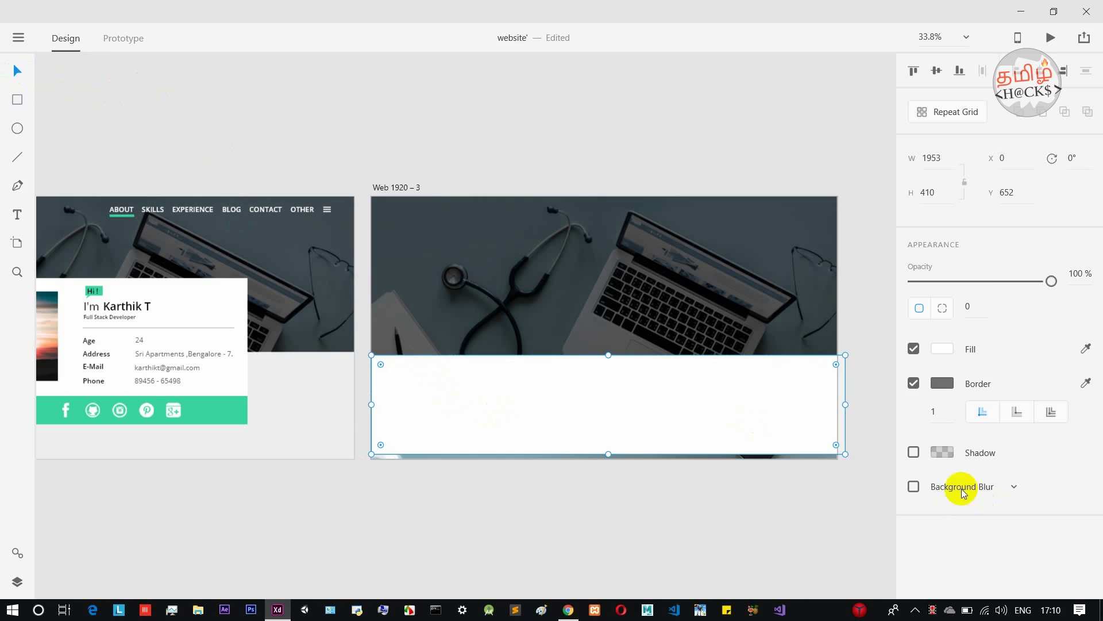
drag(845, 453, 838, 459)
Change the lower 1920×428 rectangle's fill from white to light grey #E7E7E7.
click(863, 429)
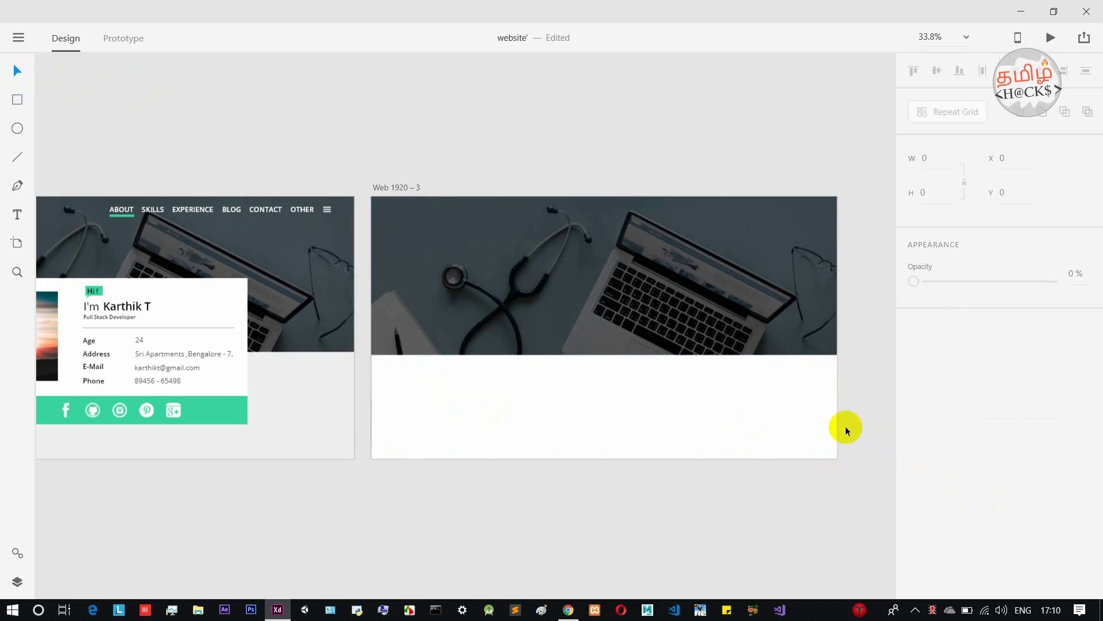
click(743, 428)
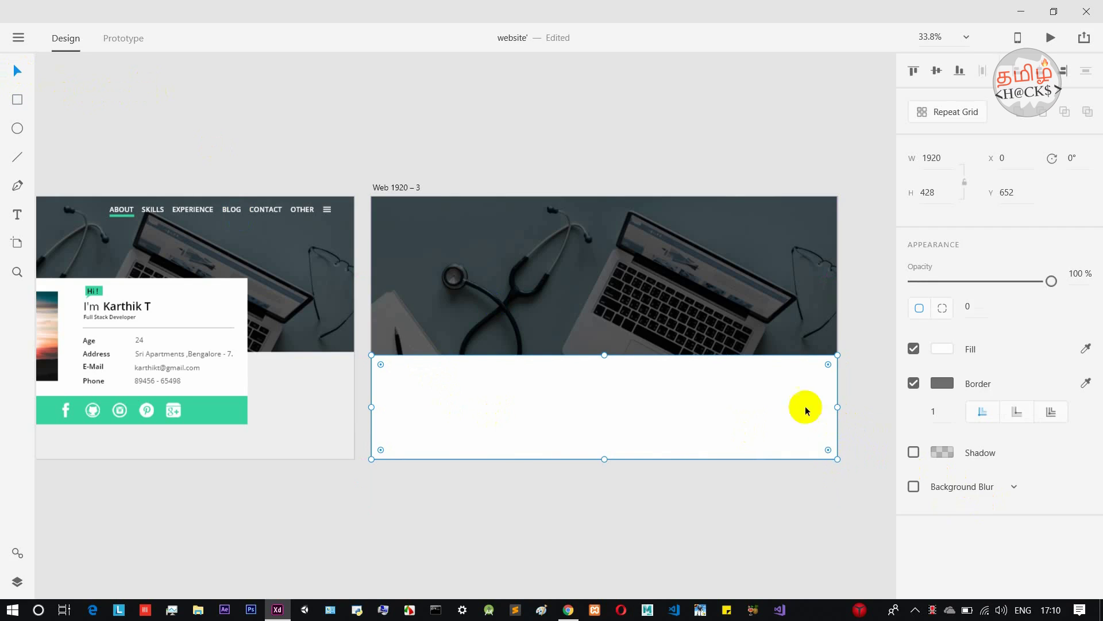
click(1087, 382)
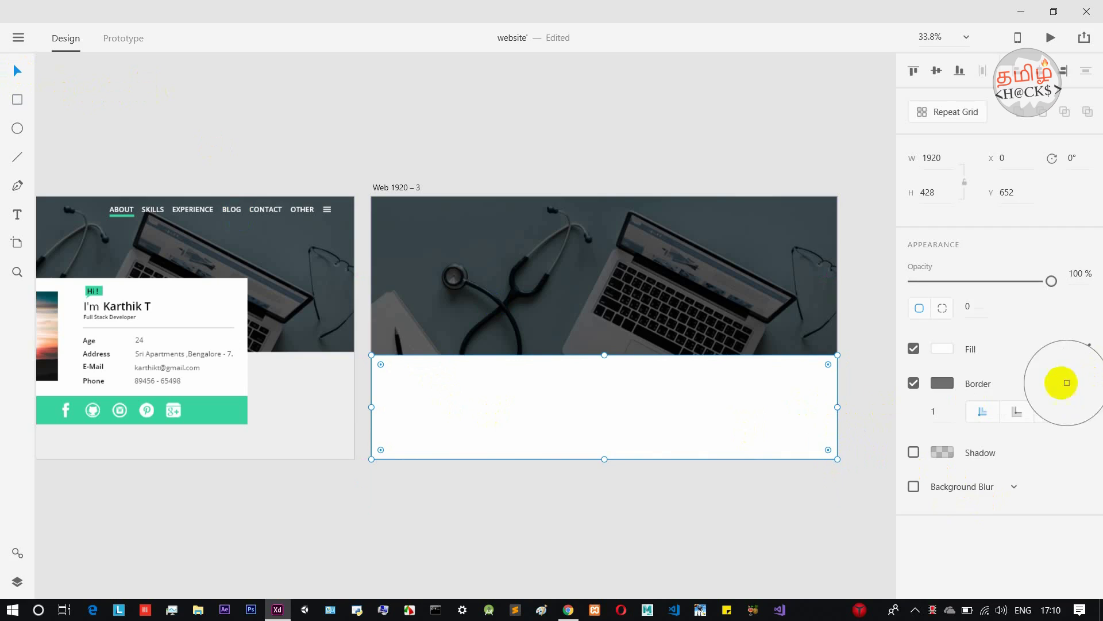
click(944, 344)
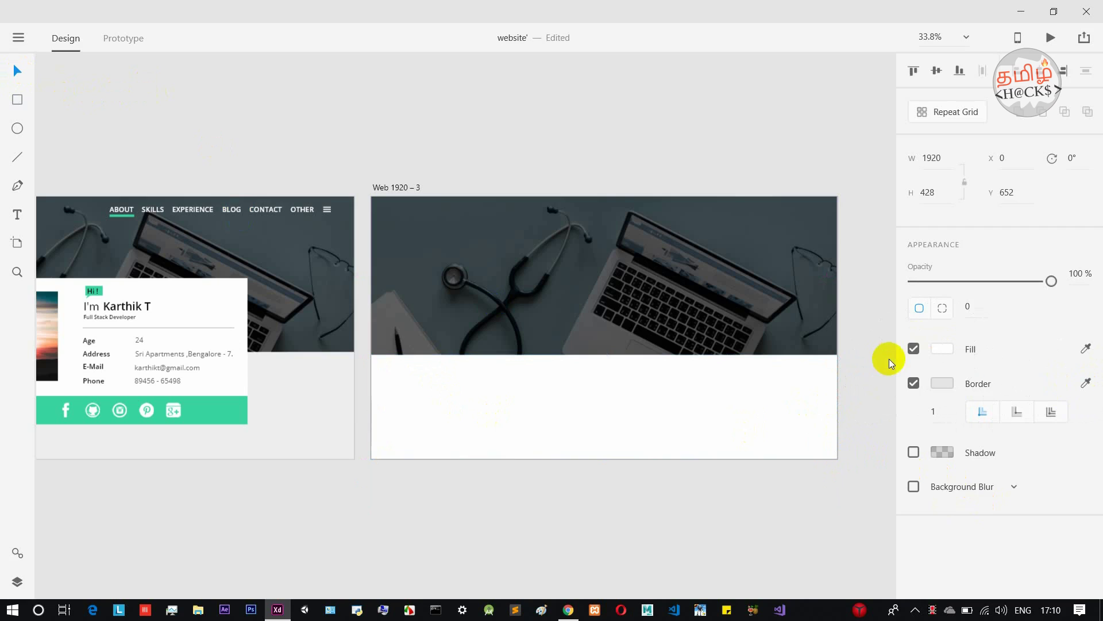
click(941, 349)
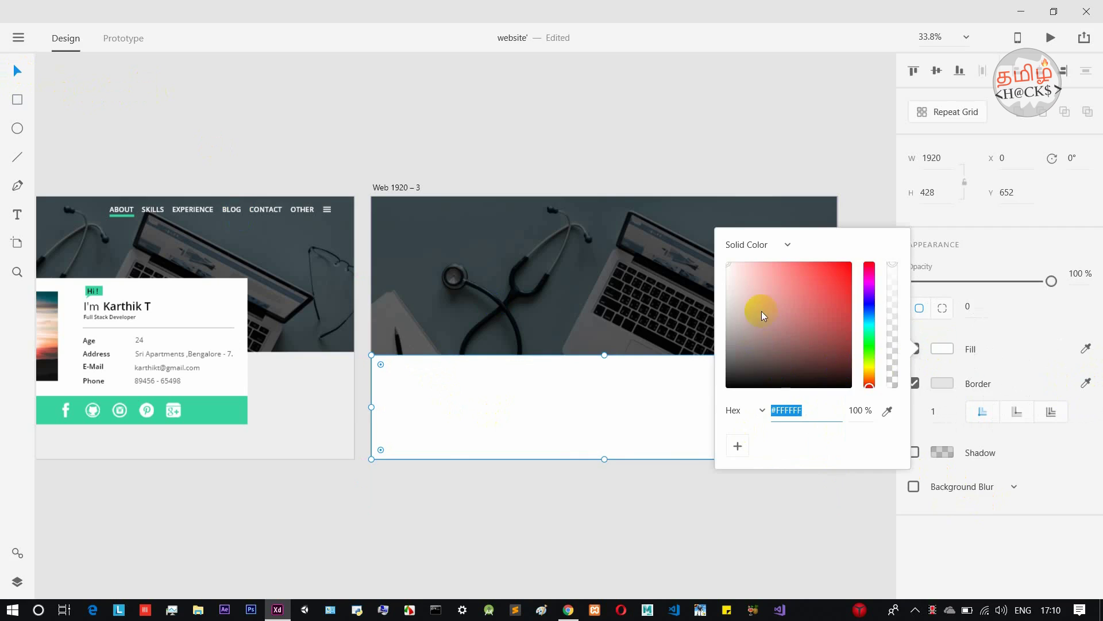
click(732, 271)
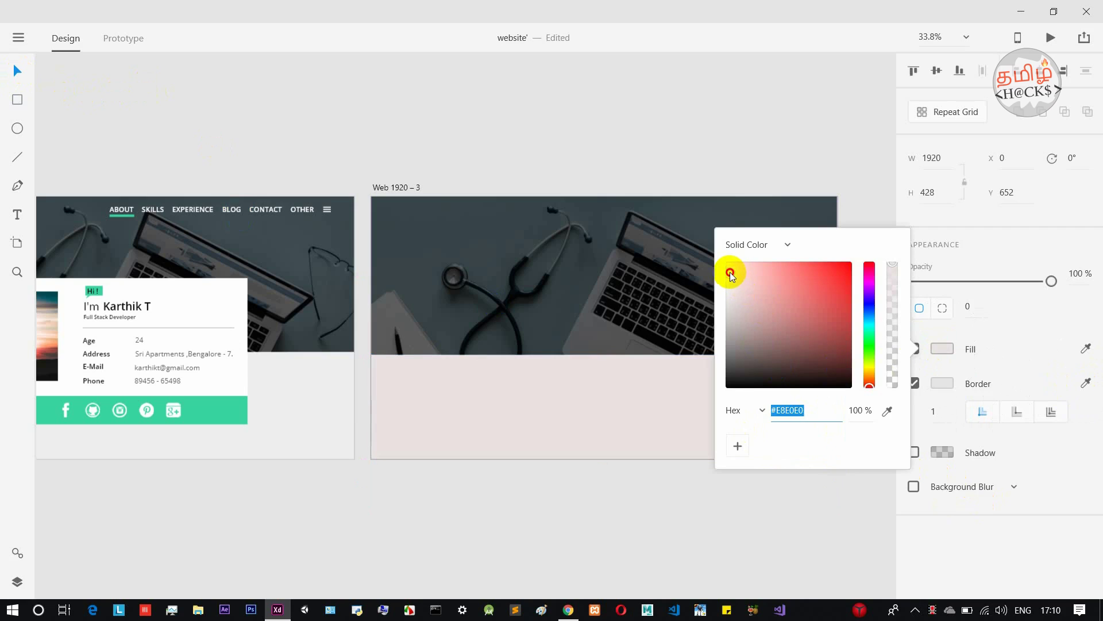
drag(725, 276, 727, 281)
drag(726, 275, 726, 279)
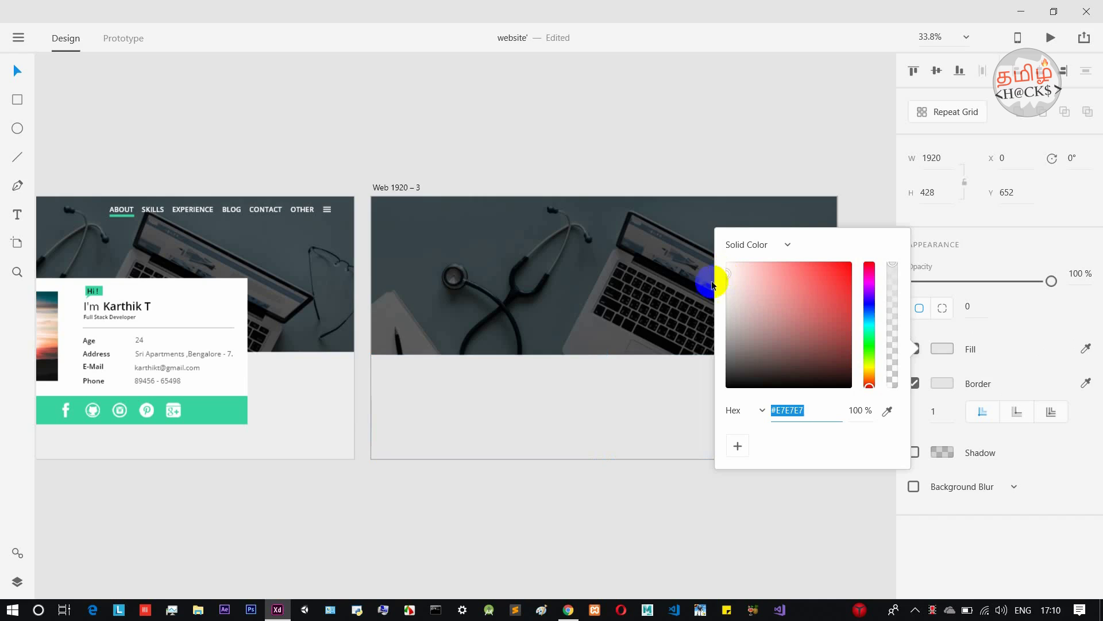
scroll(534, 373, up, 3)
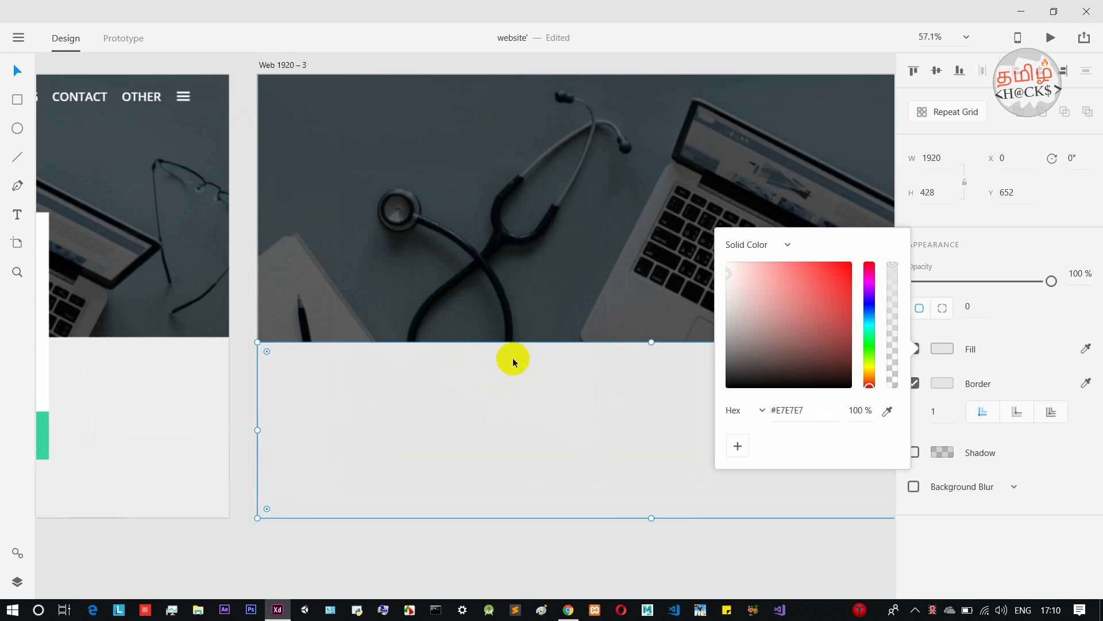
scroll(498, 501, down, 3)
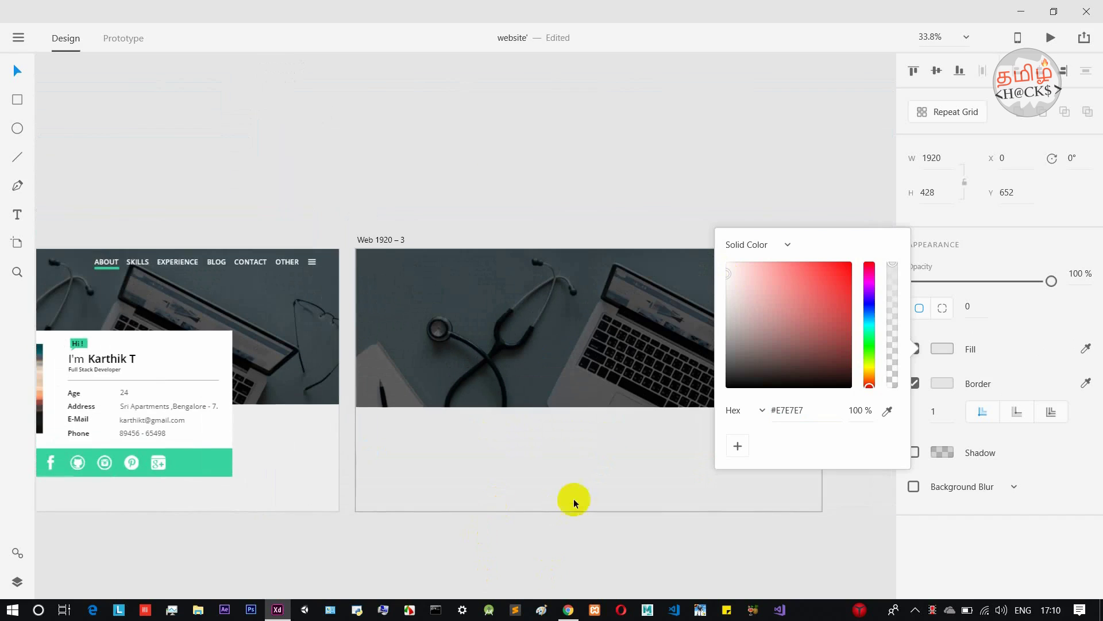
Uncheck Border on the light grey lower rectangle, then deselect it.
drag(536, 148, 522, 131)
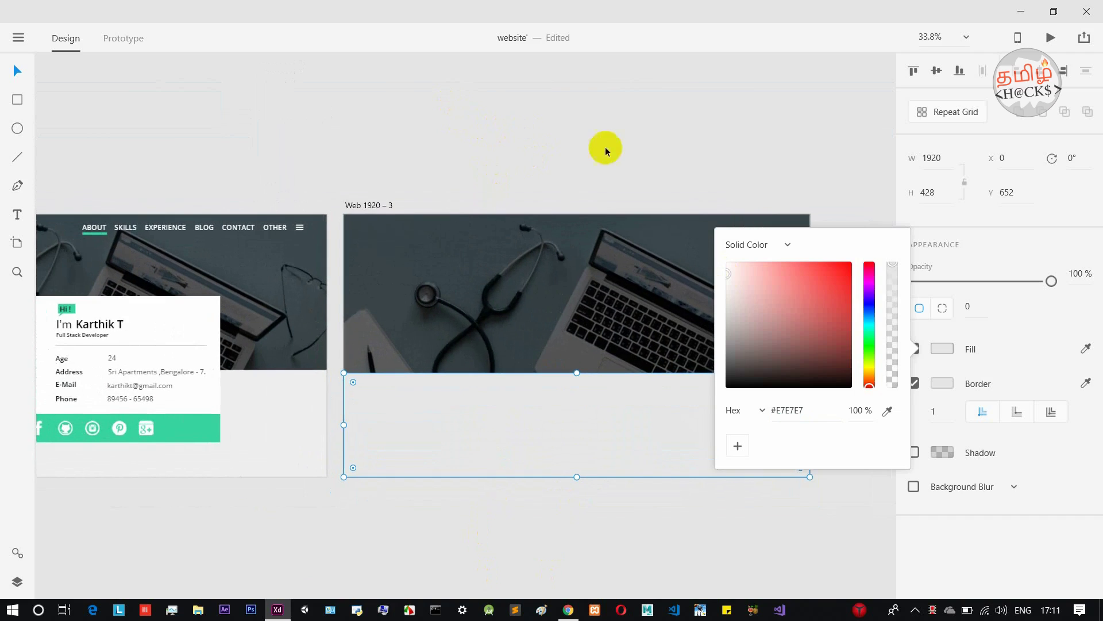
click(671, 150)
scroll(597, 149, left, 2)
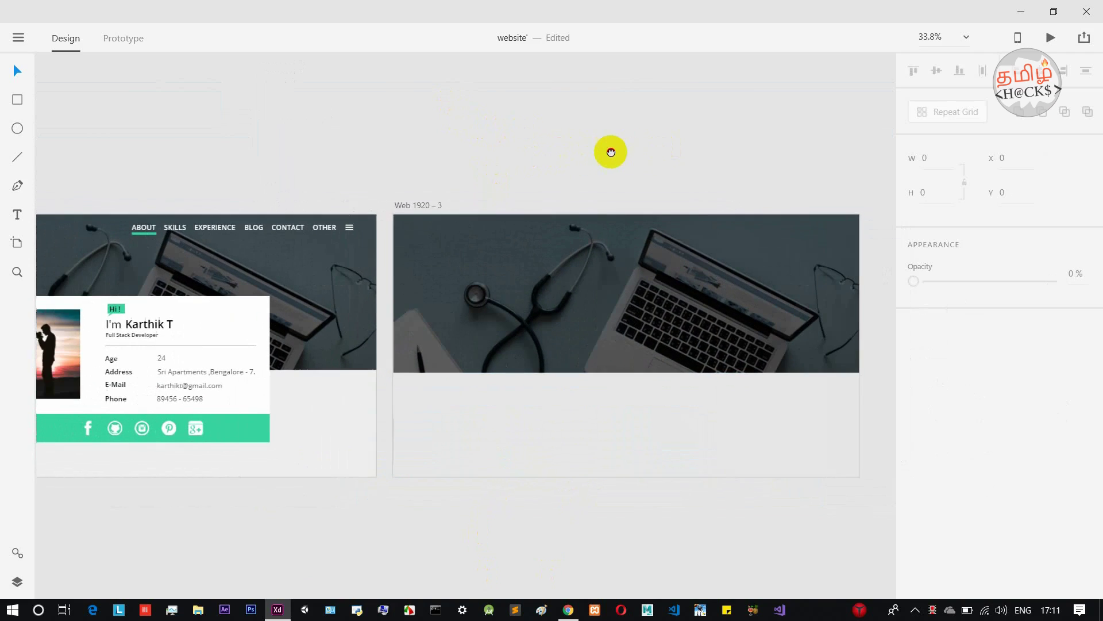
scroll(492, 255, down, 2)
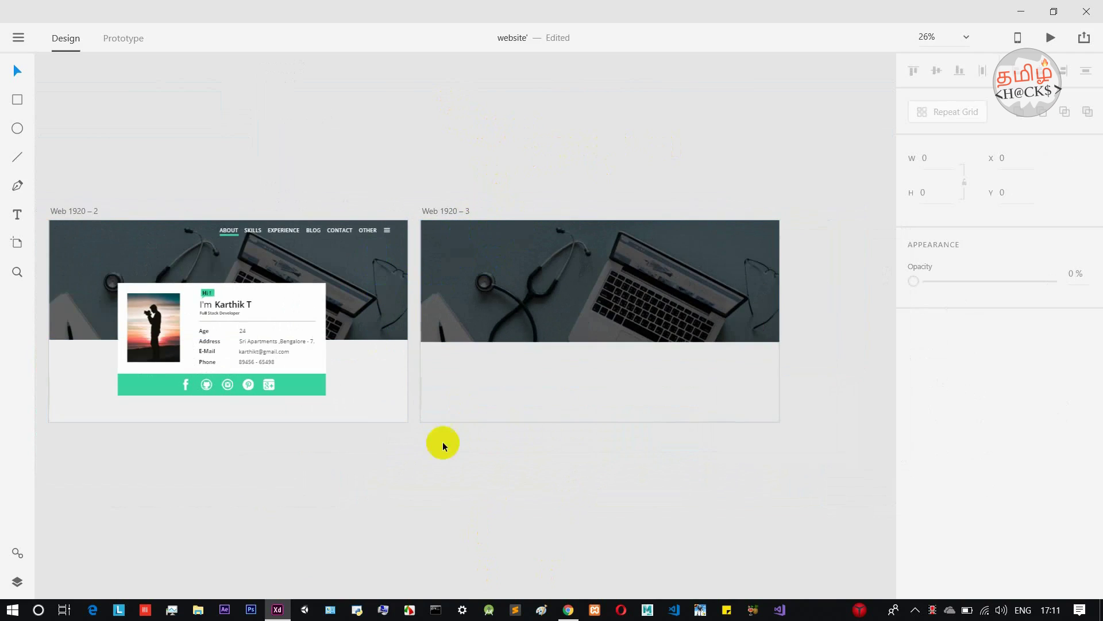
click(635, 398)
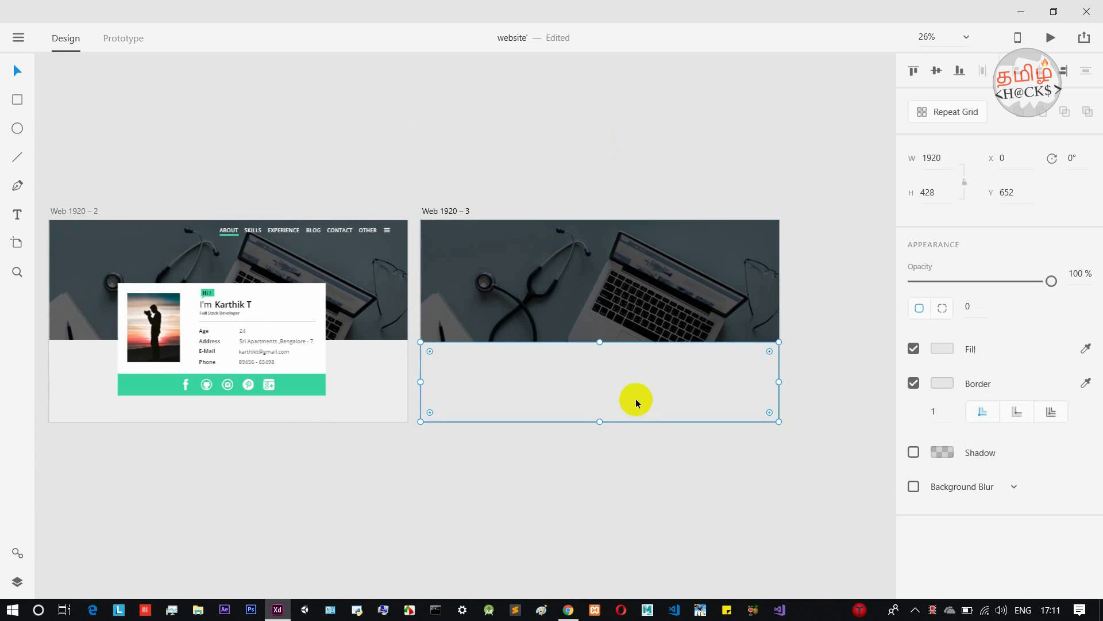
click(913, 384)
click(738, 117)
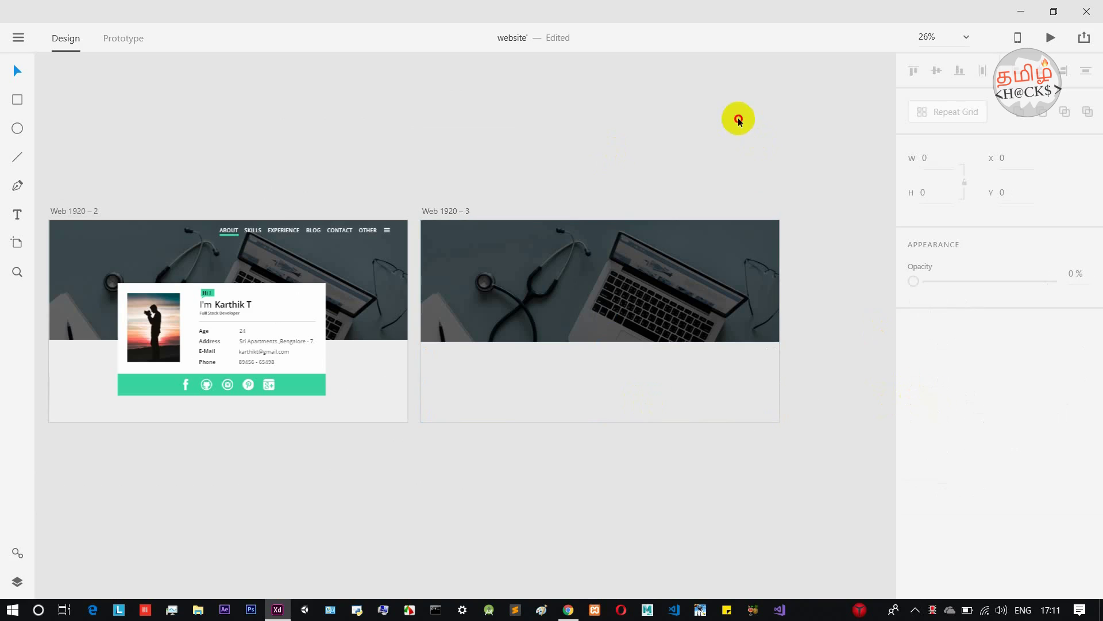
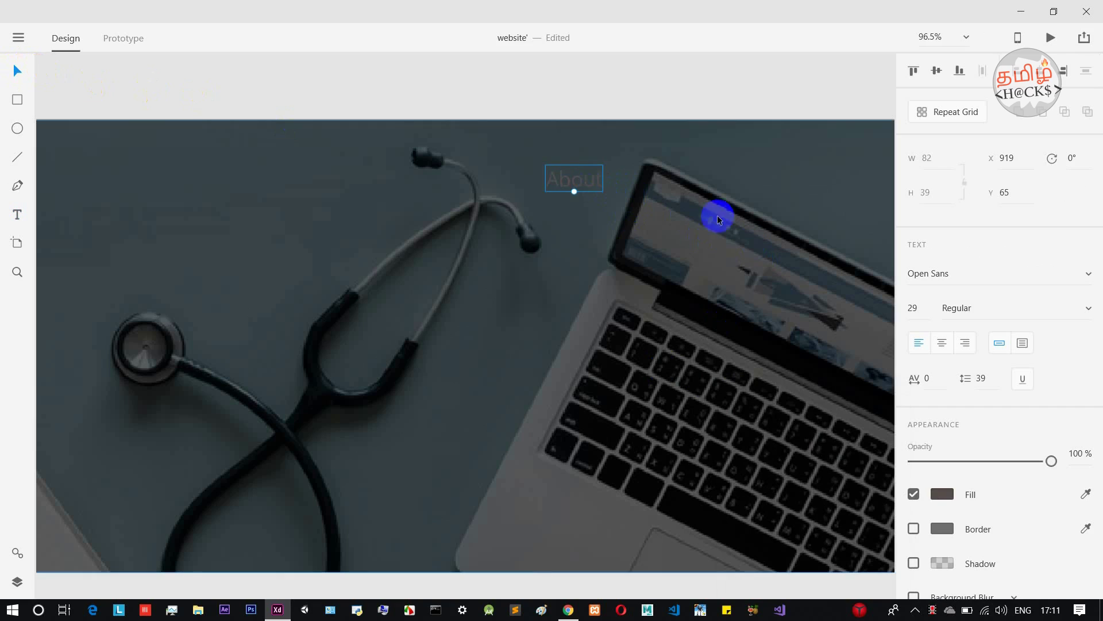
Set the About heading's fill to white #FFFFFF.
double_click(574, 185)
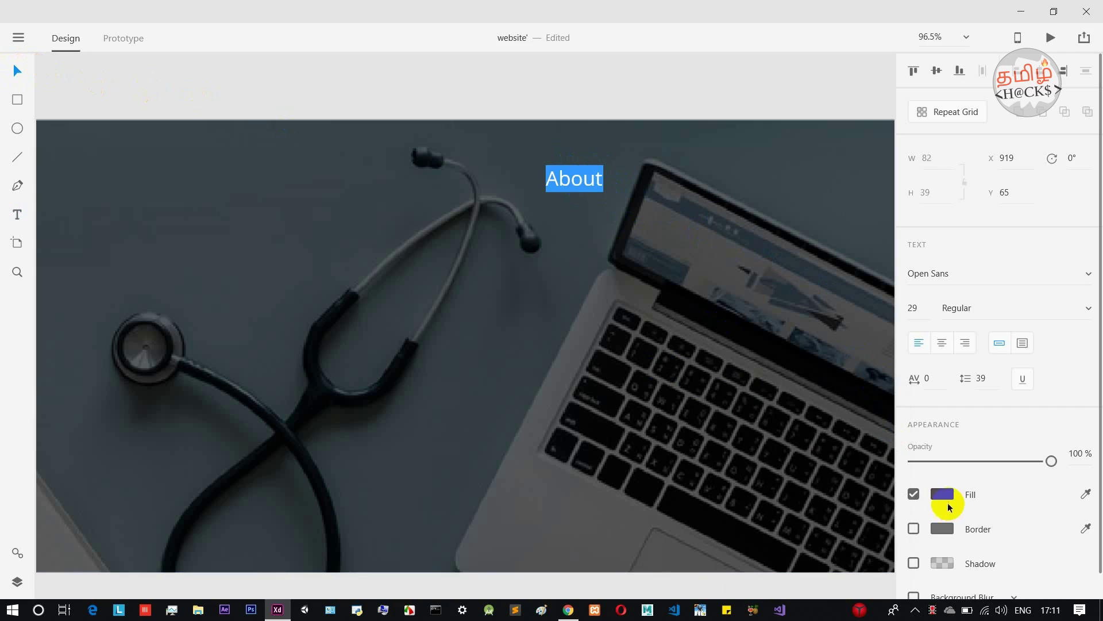
click(942, 494)
drag(771, 443, 687, 364)
click(632, 323)
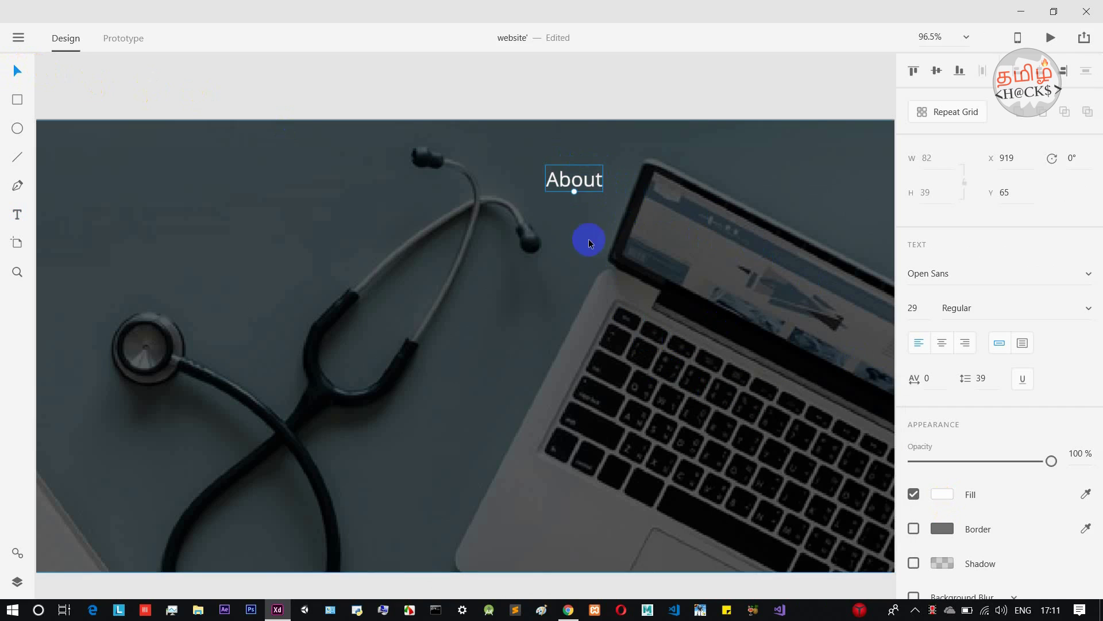
Retype the heading in capital letters as ABOUT.
double_click(594, 182)
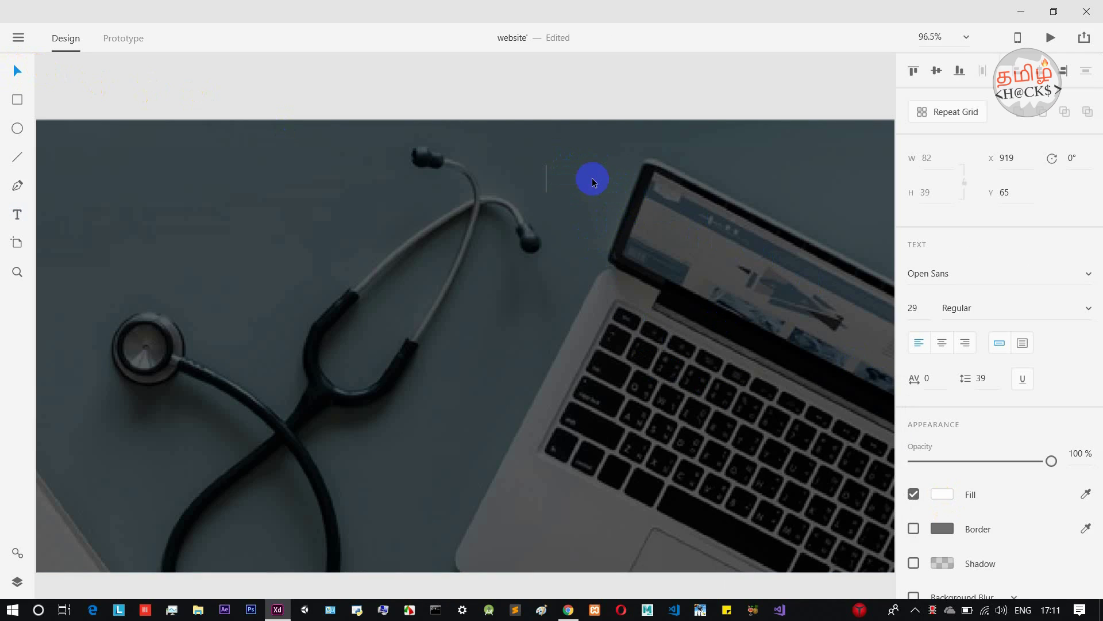
key(Caps_Lock)
text(ABOUT)
Change ABOUT's font weight to Open Sans Semibold.
click(962, 306)
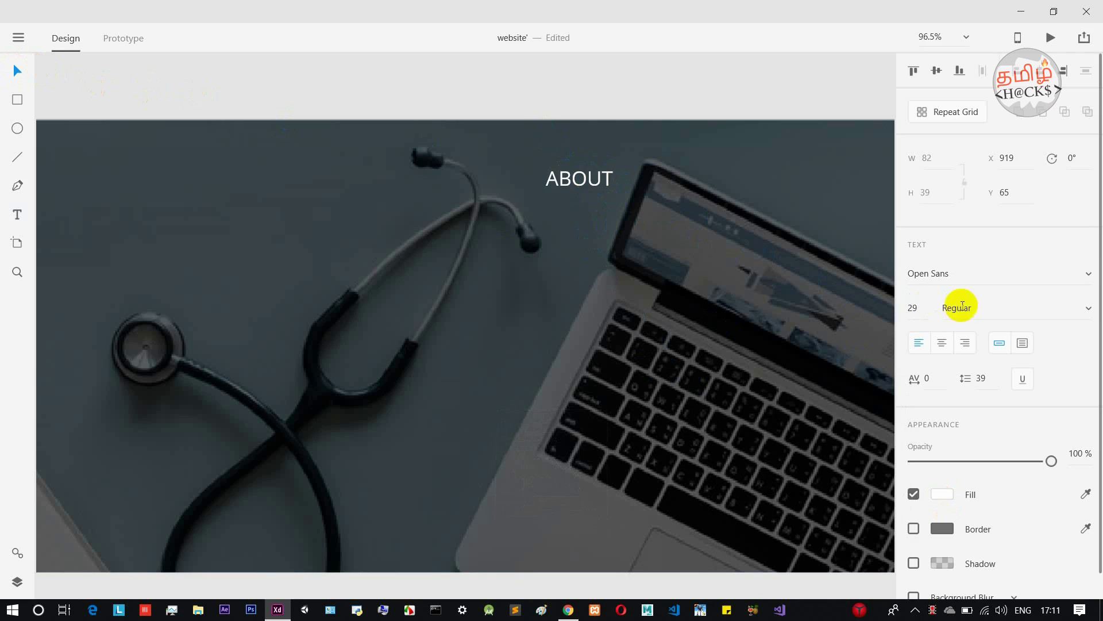
click(1087, 308)
click(1029, 357)
double_click(585, 179)
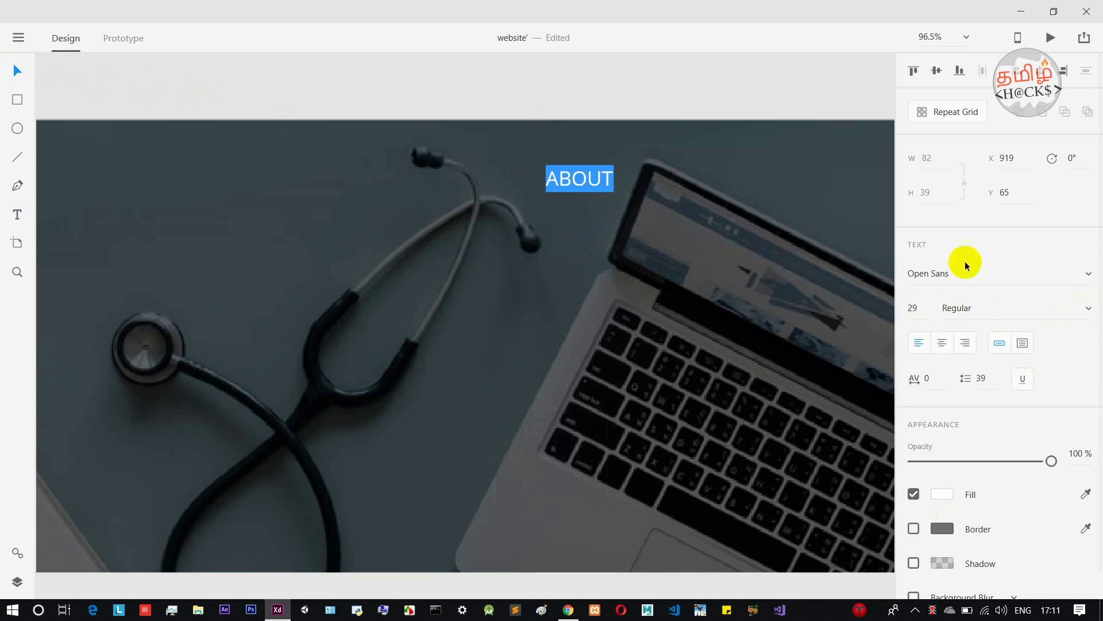
click(1040, 300)
click(1080, 311)
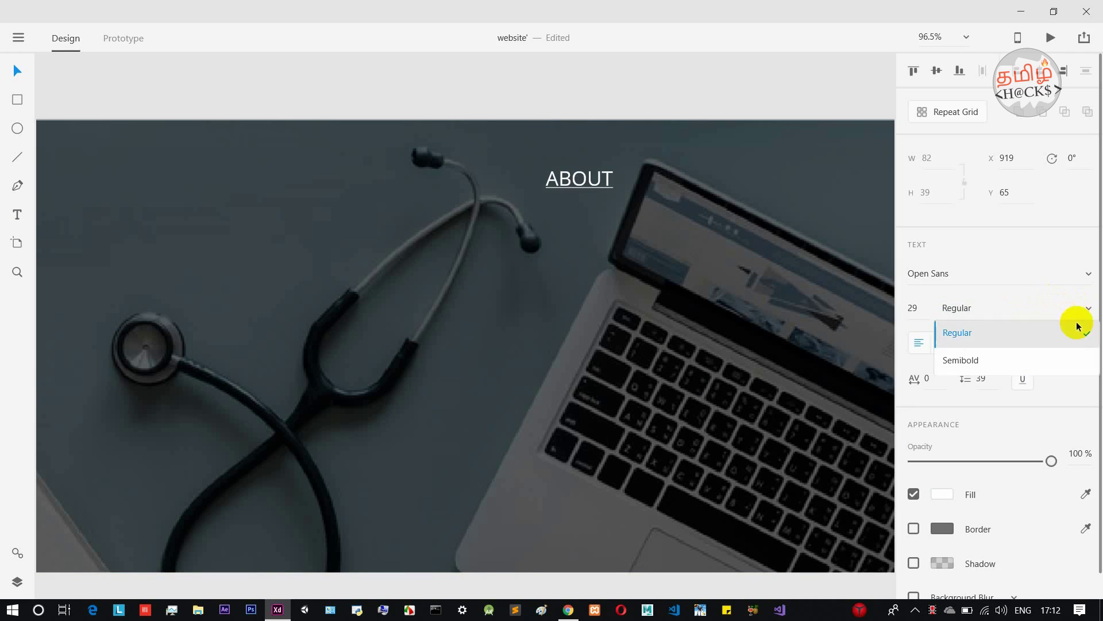
click(1046, 357)
key(Escape)
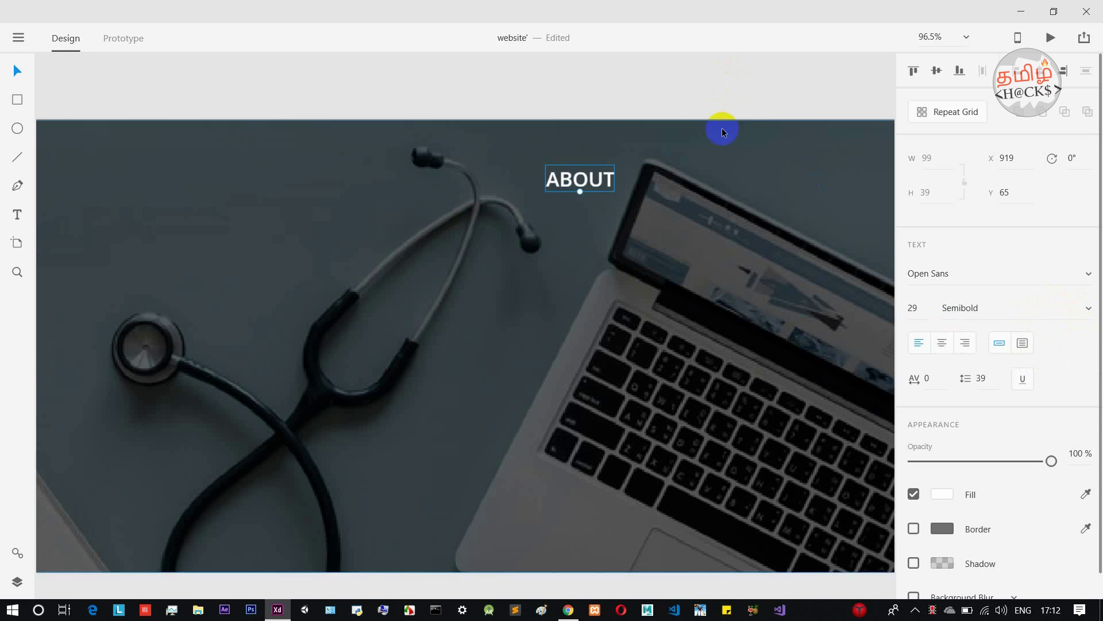
scroll(722, 124, down, 5)
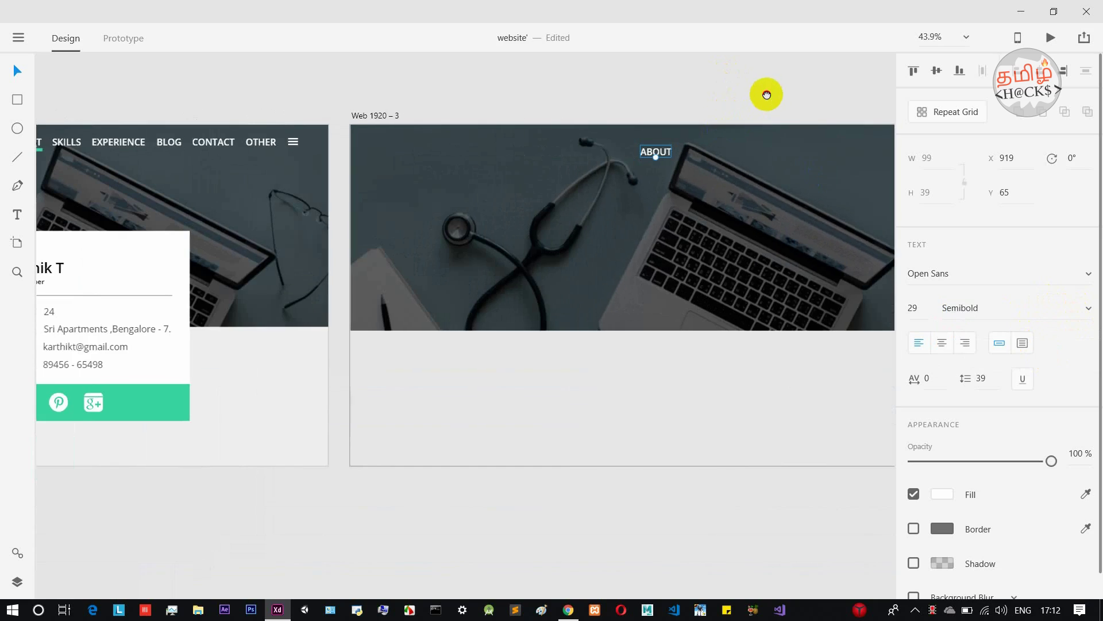
Scale ABOUT up to size 35 and move it up to Y 37 near the header's top.
drag(768, 91, 687, 116)
drag(581, 177, 598, 178)
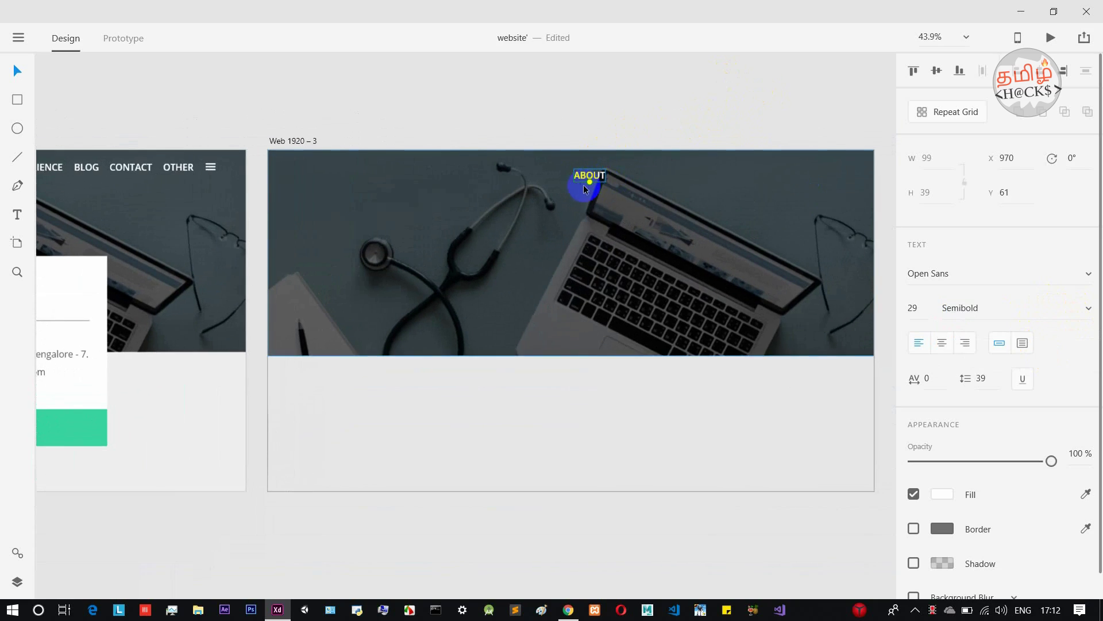
drag(590, 183, 604, 182)
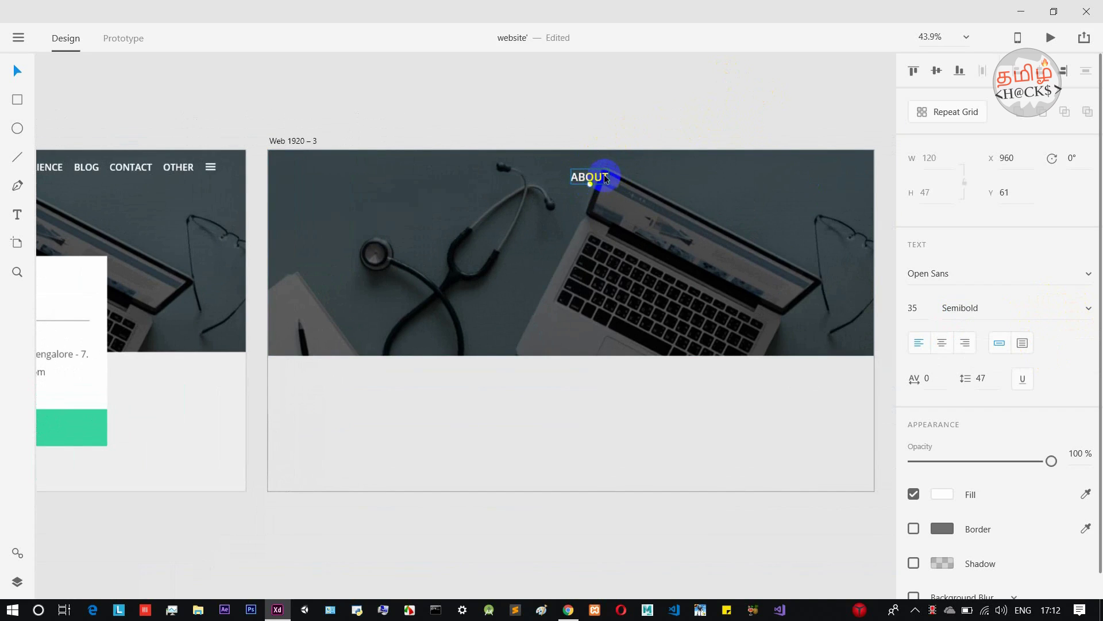
scroll(604, 174, down, 2)
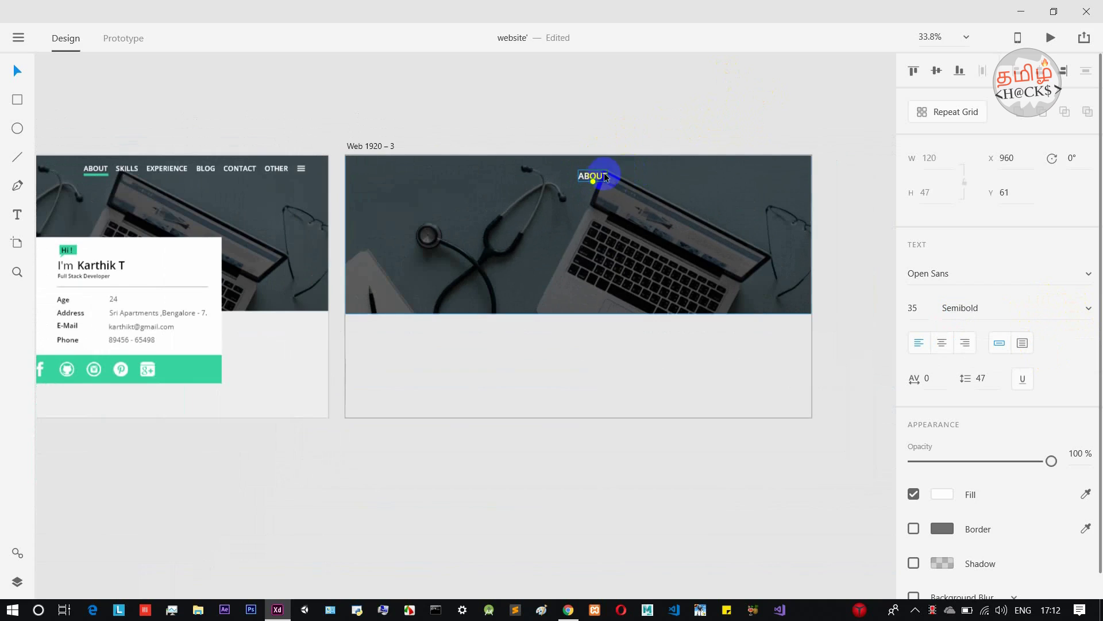
drag(604, 175, 601, 170)
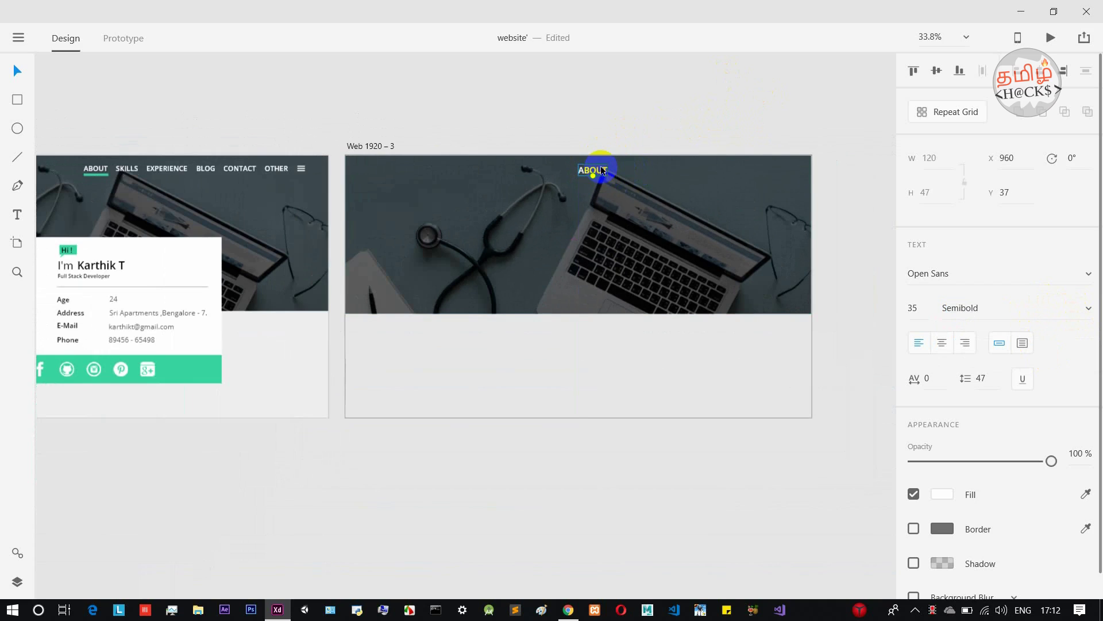
scroll(601, 170, up, 2)
scroll(650, 150, down, 1)
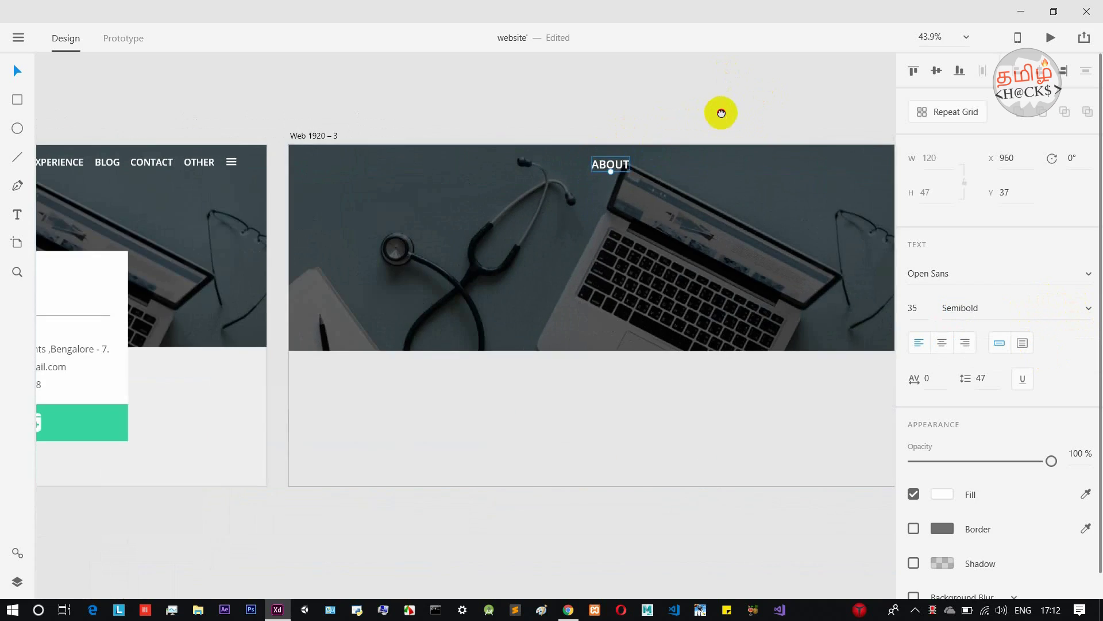
Alt-drag a duplicate of ABOUT to its right, at X 1137.
drag(719, 111, 593, 137)
click(492, 195)
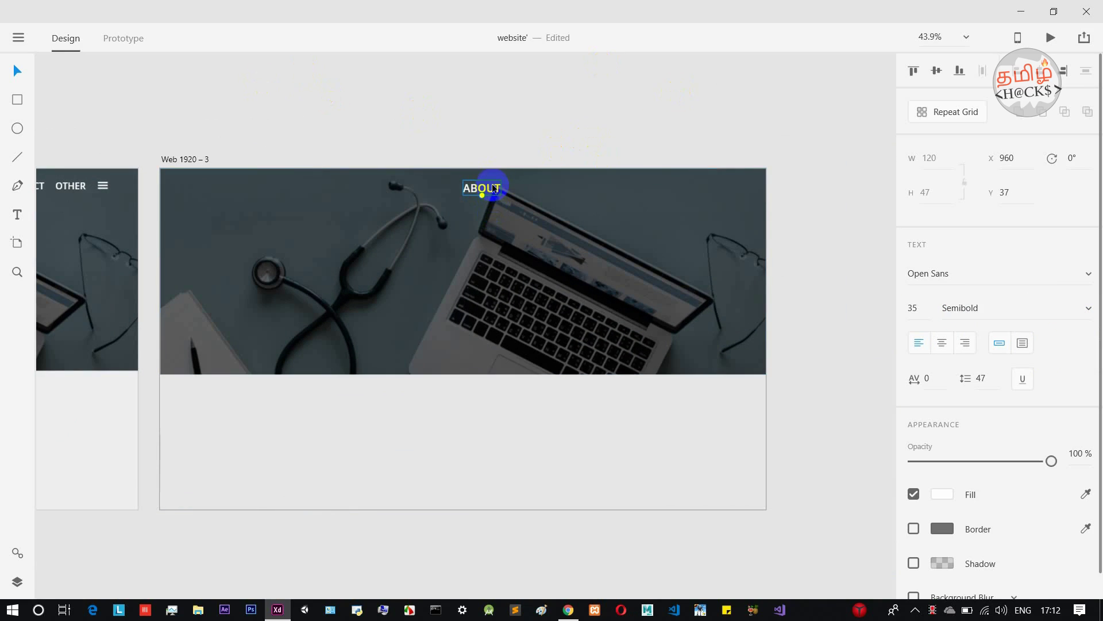
drag(494, 189, 546, 189)
Retype the copied label as SKILL.
double_click(543, 189)
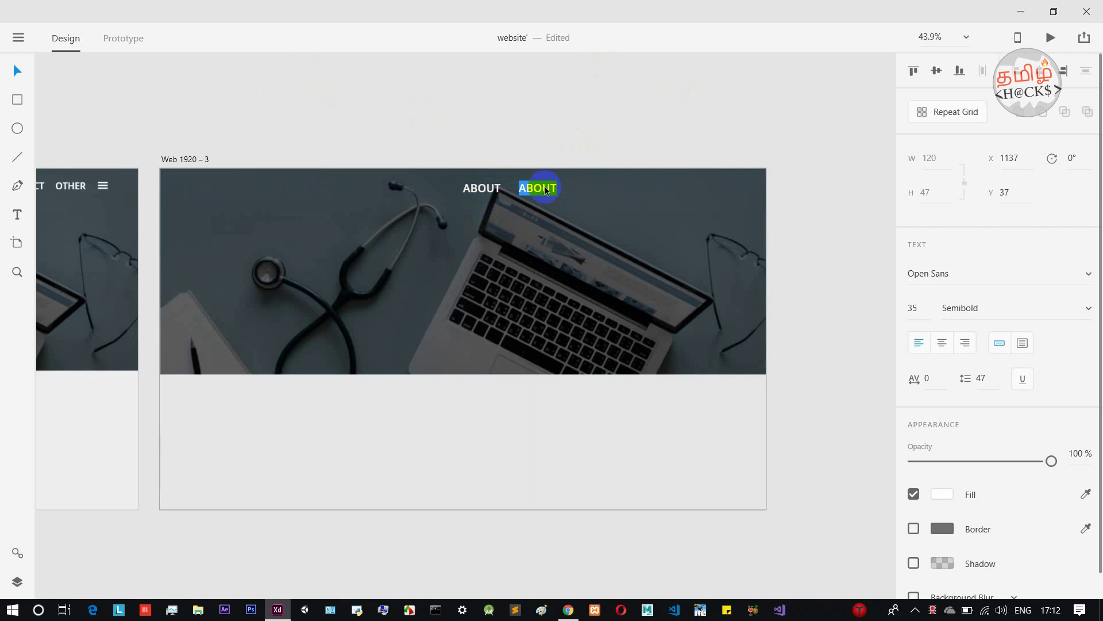
text(SKILL)
key(Escape)
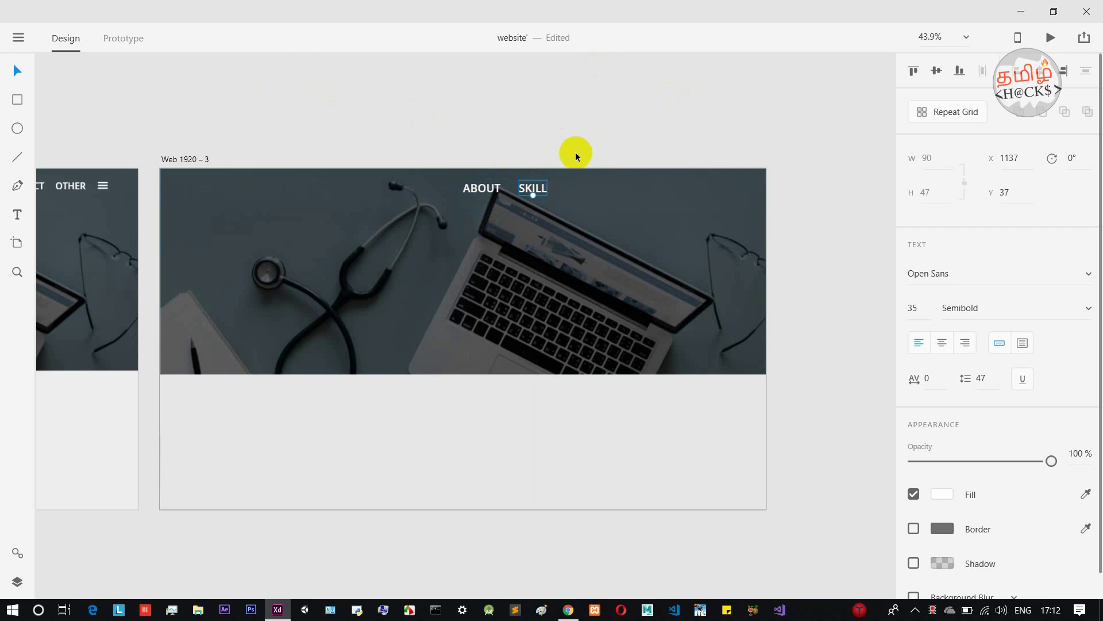
Duplicate SKILL to the right and retype the copy as EXPERIENCE.
click(545, 199)
drag(543, 193, 589, 191)
double_click(589, 191)
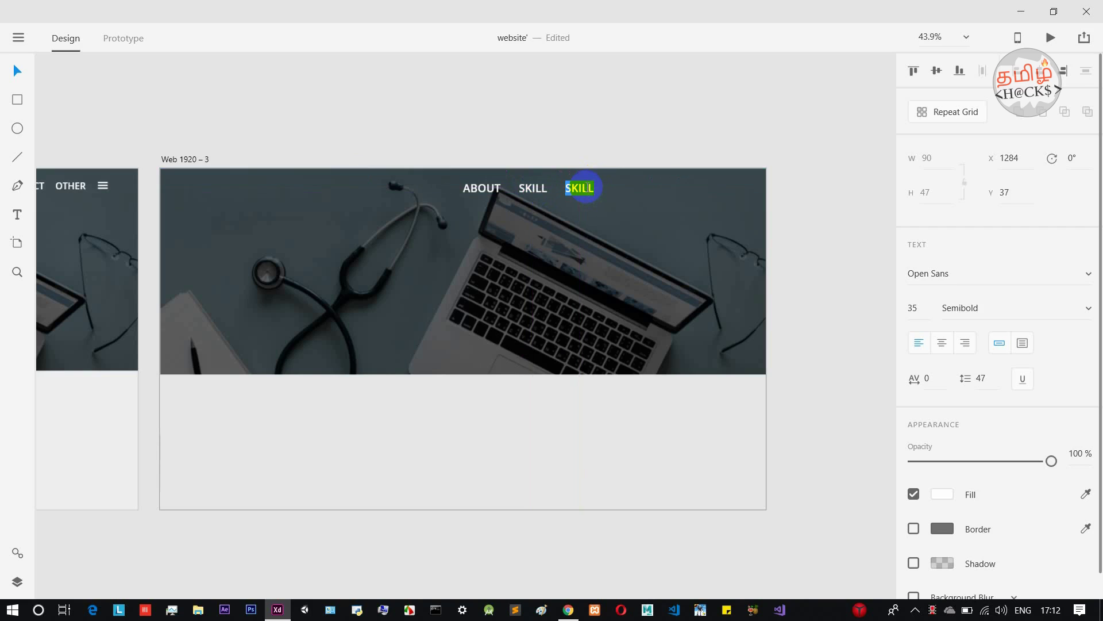
key(Escape)
key(alt)
scroll(611, 143, down, 3)
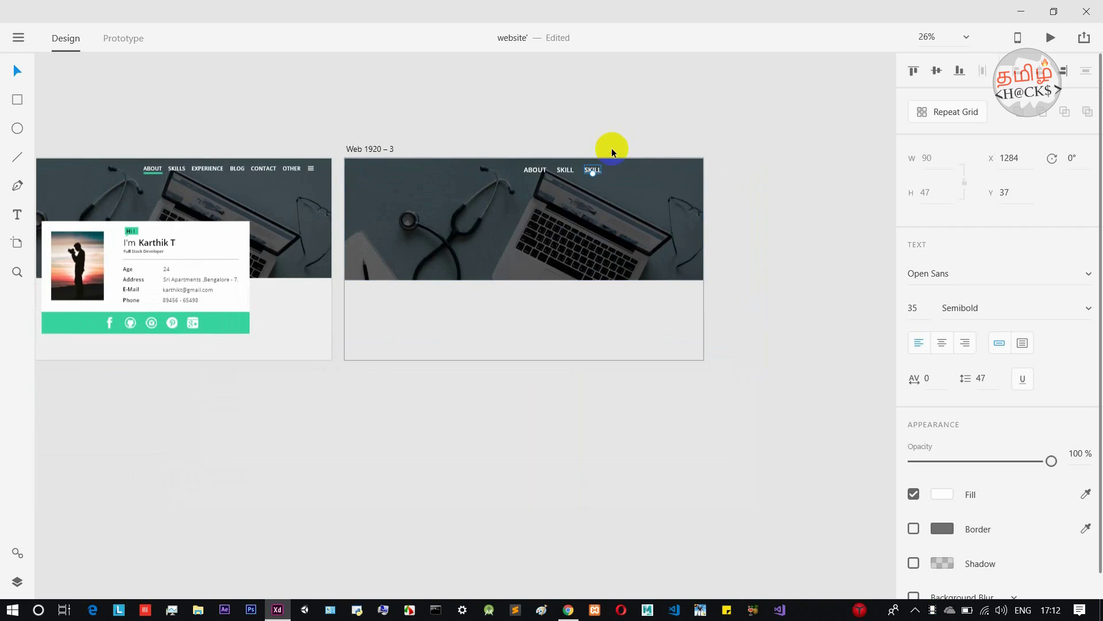
scroll(611, 147, up, 1)
scroll(611, 147, up, 1)
double_click(589, 184)
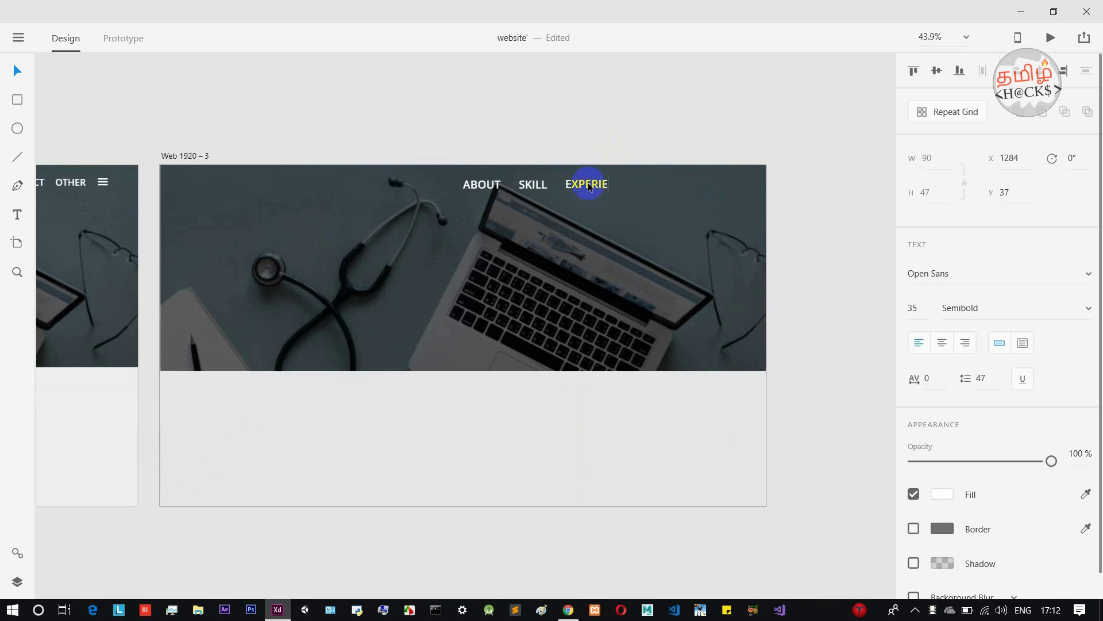
text(EXPERIENCE)
key(Escape)
Duplicate EXPERIENCE to the right and retype the copy as BLOG.
drag(610, 187, 683, 188)
double_click(684, 188)
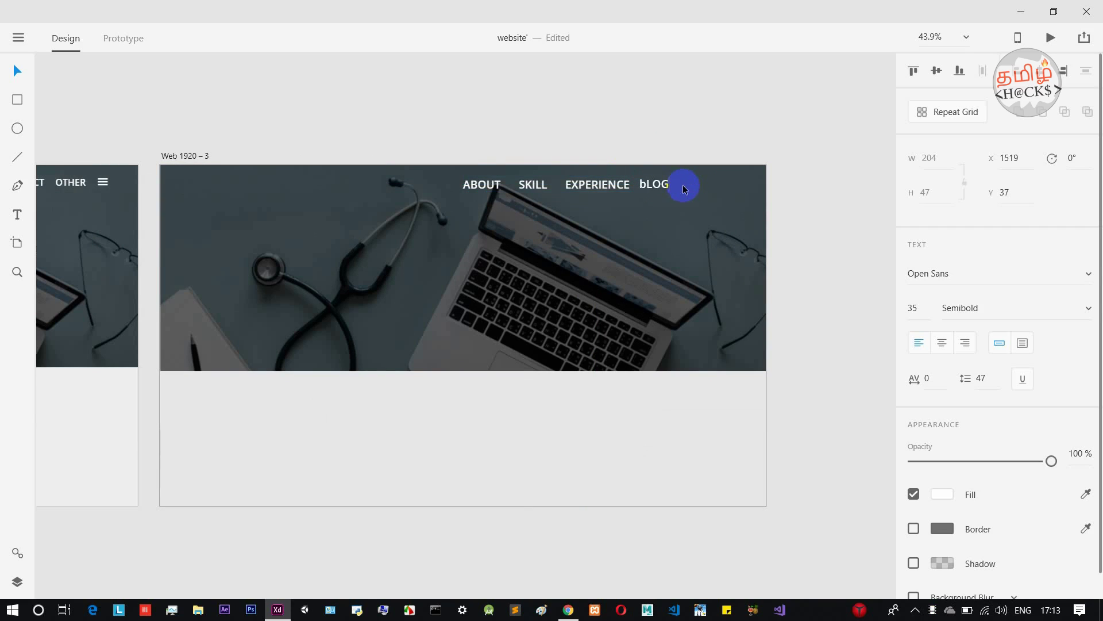
key(BackSpace)
text(B)
click(682, 135)
click(659, 184)
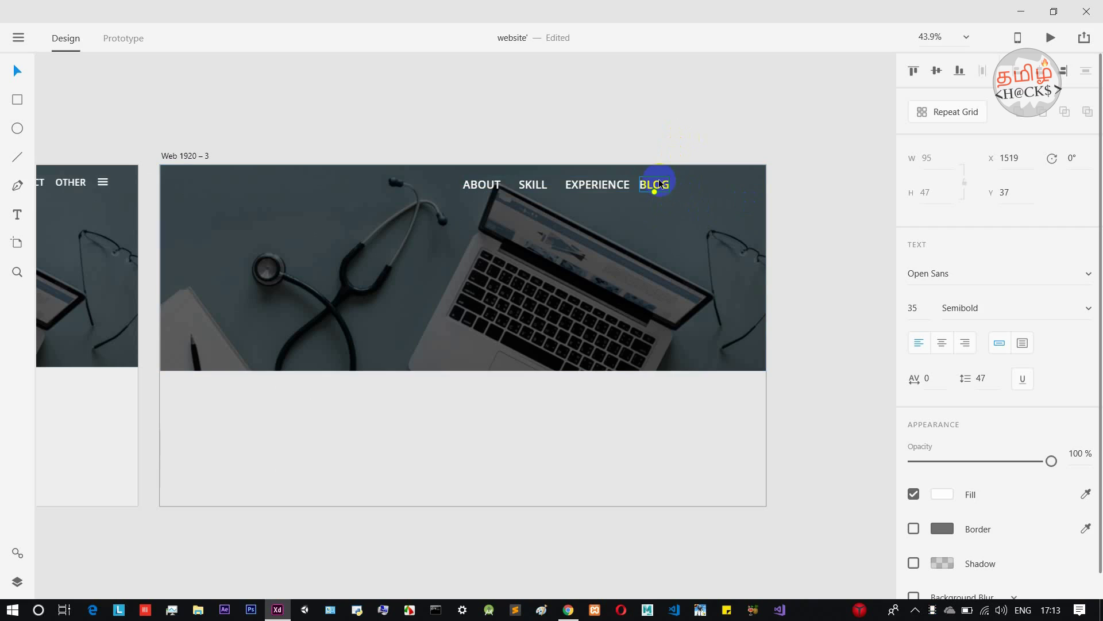
Add CONTACT and OTHER labels as further copies to the right of BLOG.
drag(661, 185, 706, 185)
double_click(706, 185)
text(CONTACT)
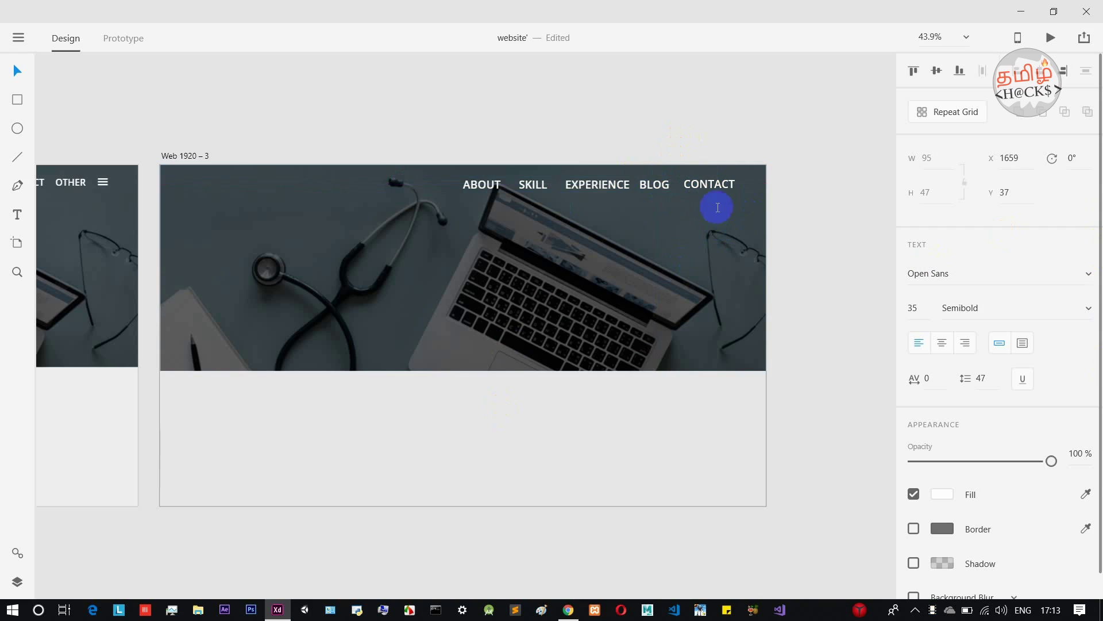
key(Escape)
drag(721, 184, 748, 184)
double_click(749, 182)
key(BackSpace)
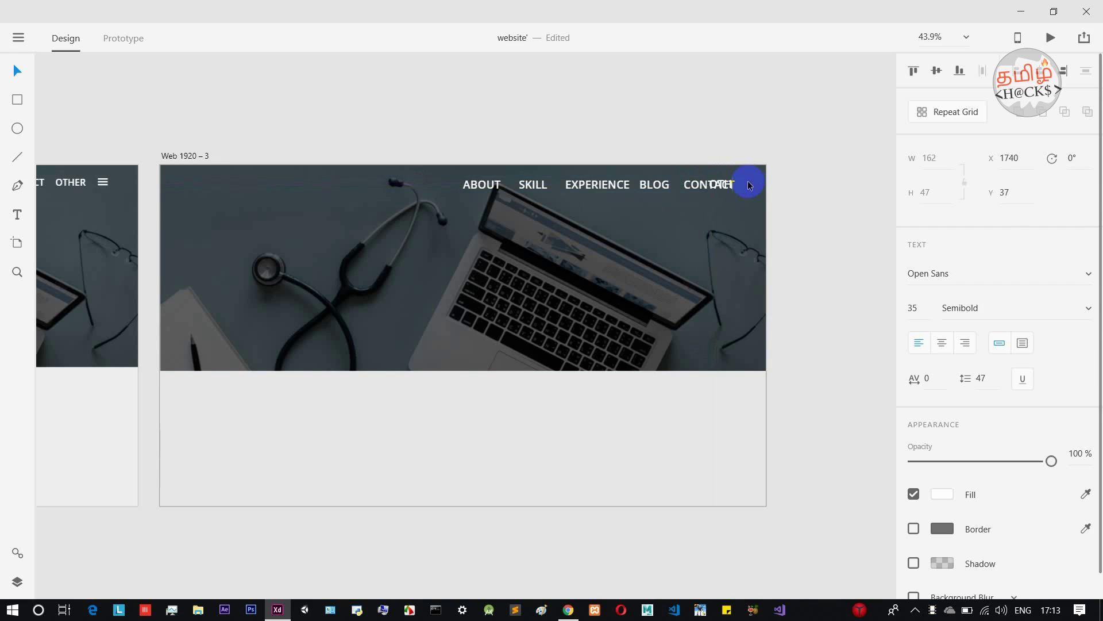
key(Escape)
Slide ABOUT through OTHER left into an evenly spaced row at Y 37.
drag(494, 188, 468, 188)
drag(526, 184, 509, 185)
drag(578, 184, 539, 186)
drag(643, 187, 605, 190)
drag(683, 187, 643, 192)
drag(714, 192, 701, 185)
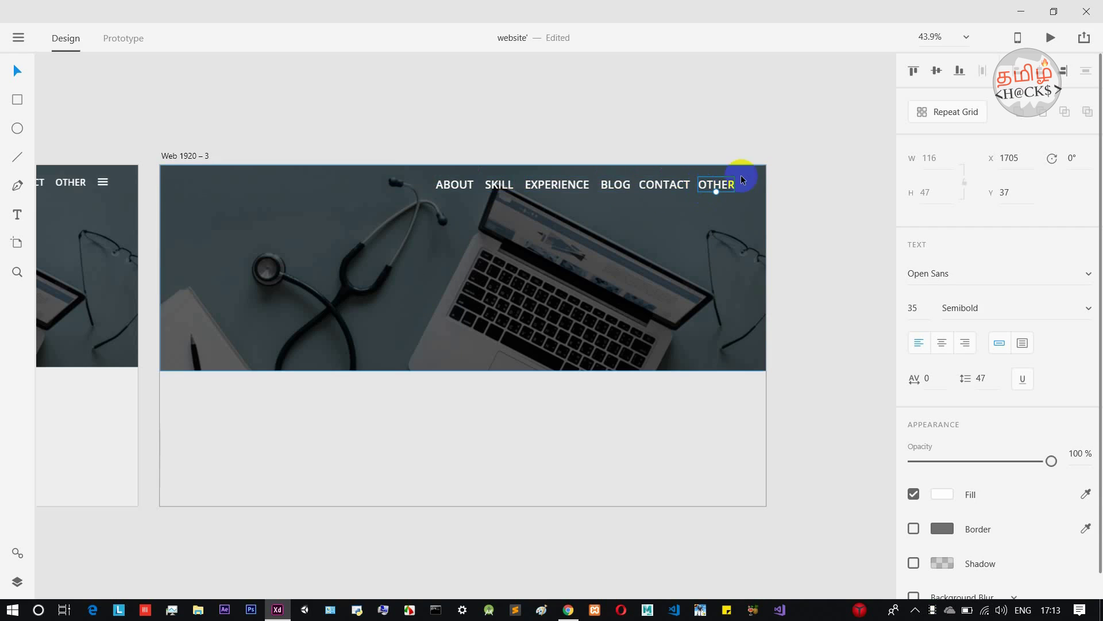
click(574, 137)
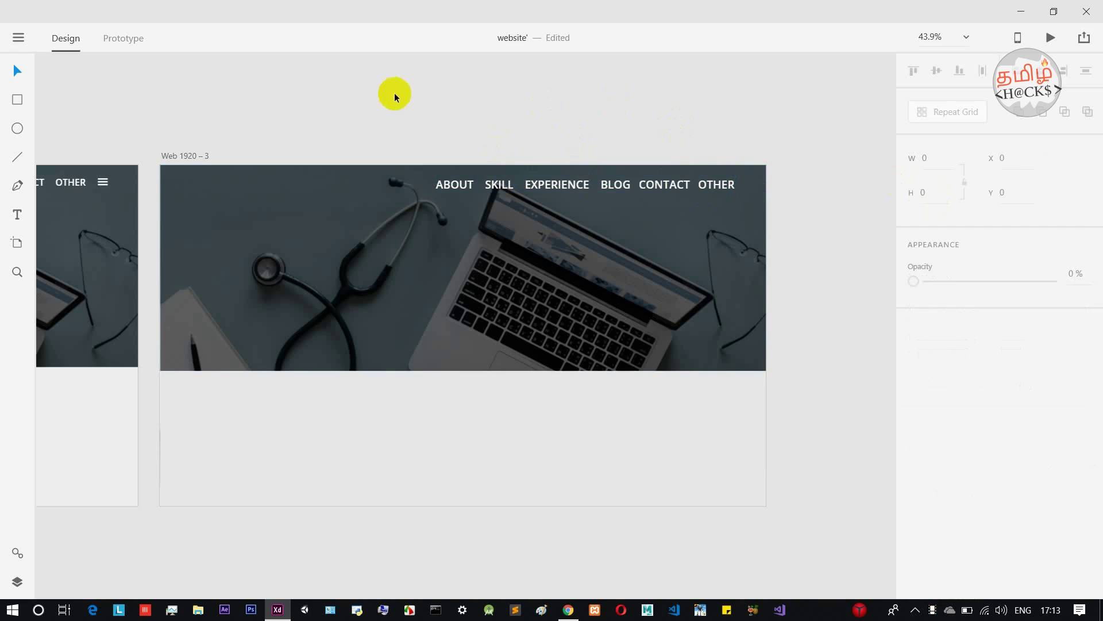
Draw a borderless white bar to the right of OTHER.
click(18, 99)
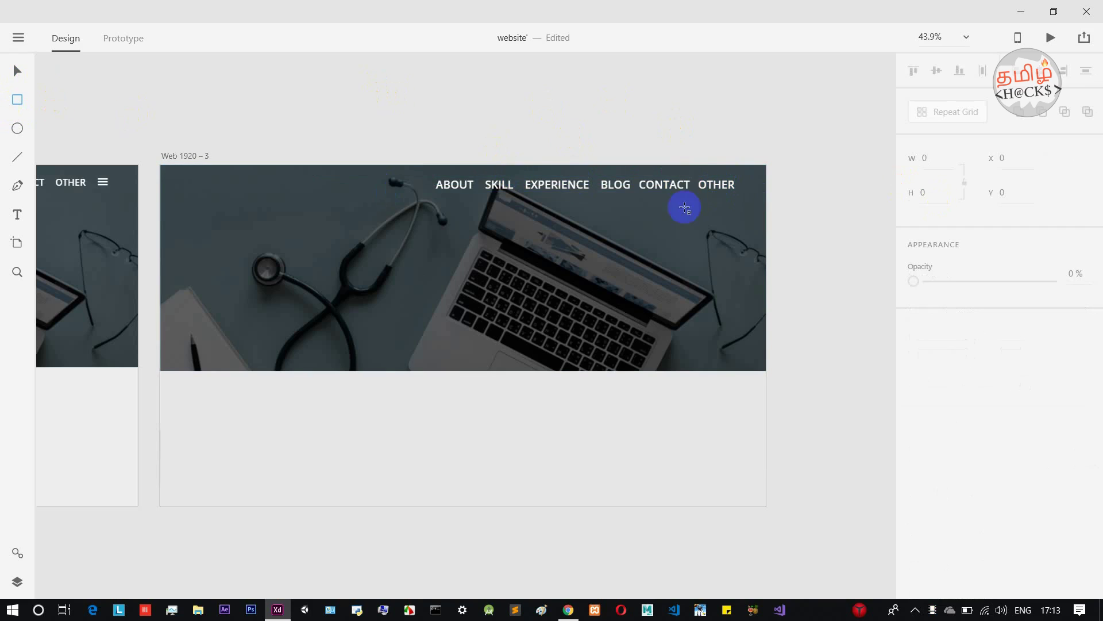
scroll(757, 182, up, 5)
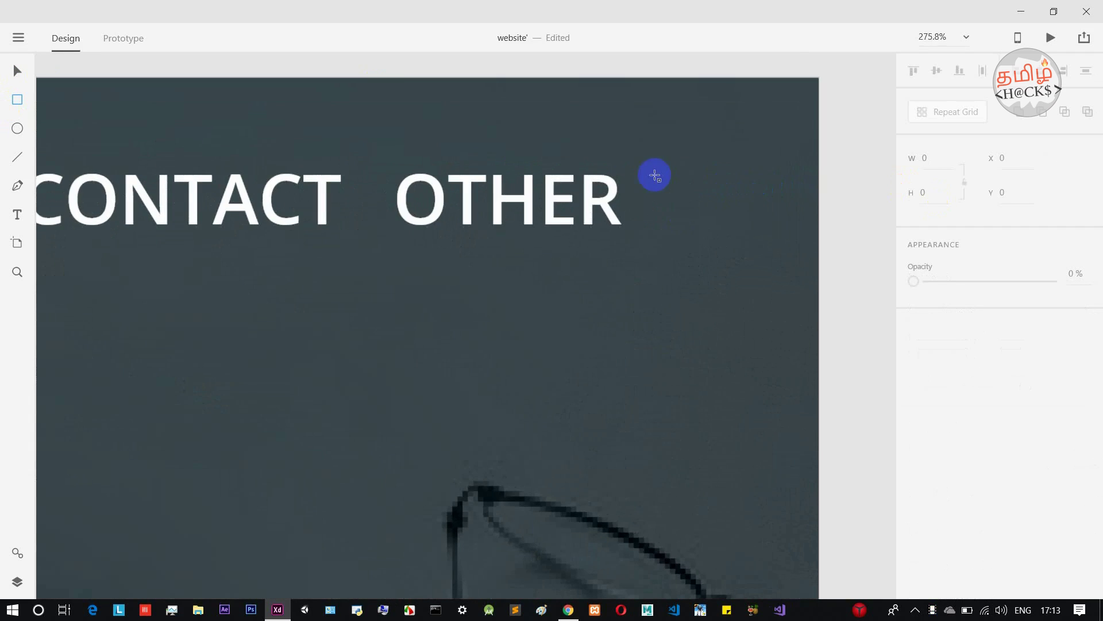
drag(681, 177, 768, 194)
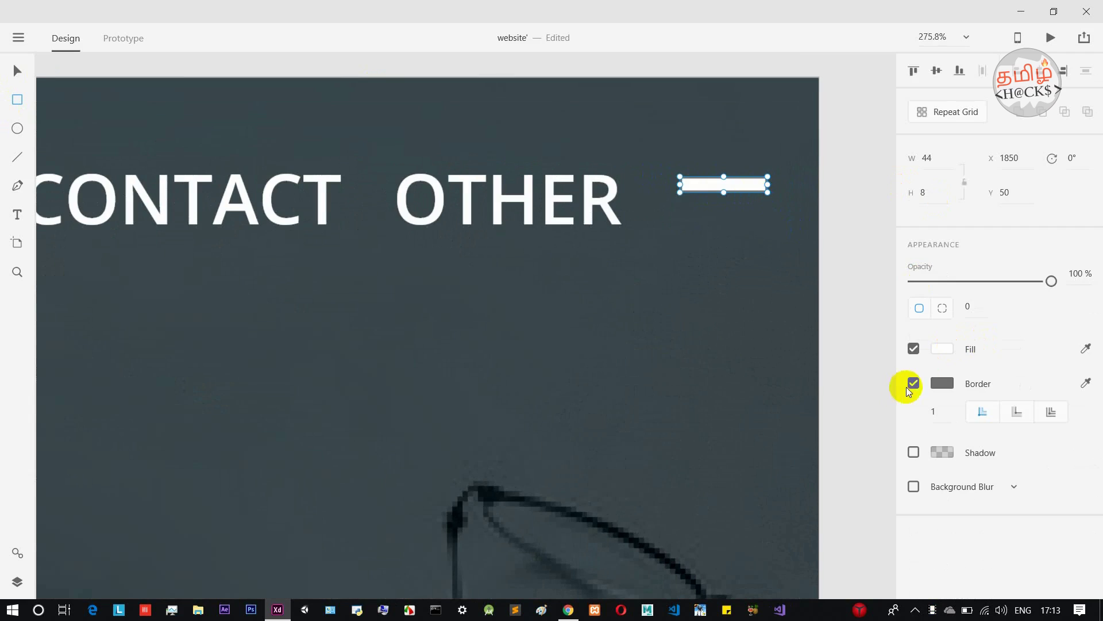
click(913, 383)
click(18, 69)
click(685, 188)
drag(692, 189, 691, 187)
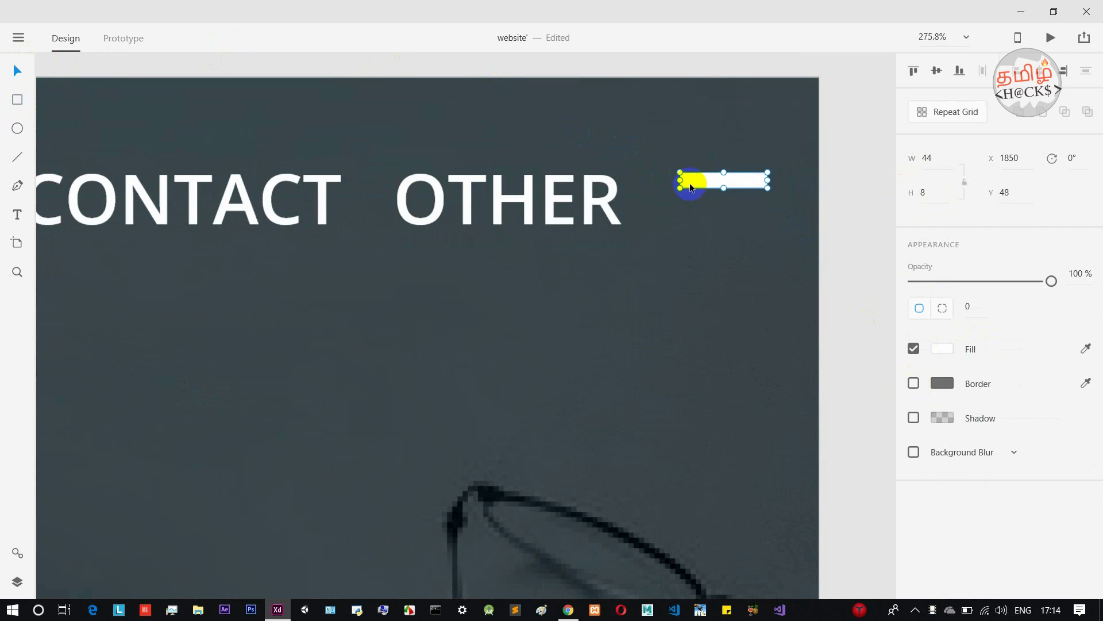
Make the bar 5 high, forming the 44×5 bars of a hamburger icon.
drag(733, 174, 741, 210)
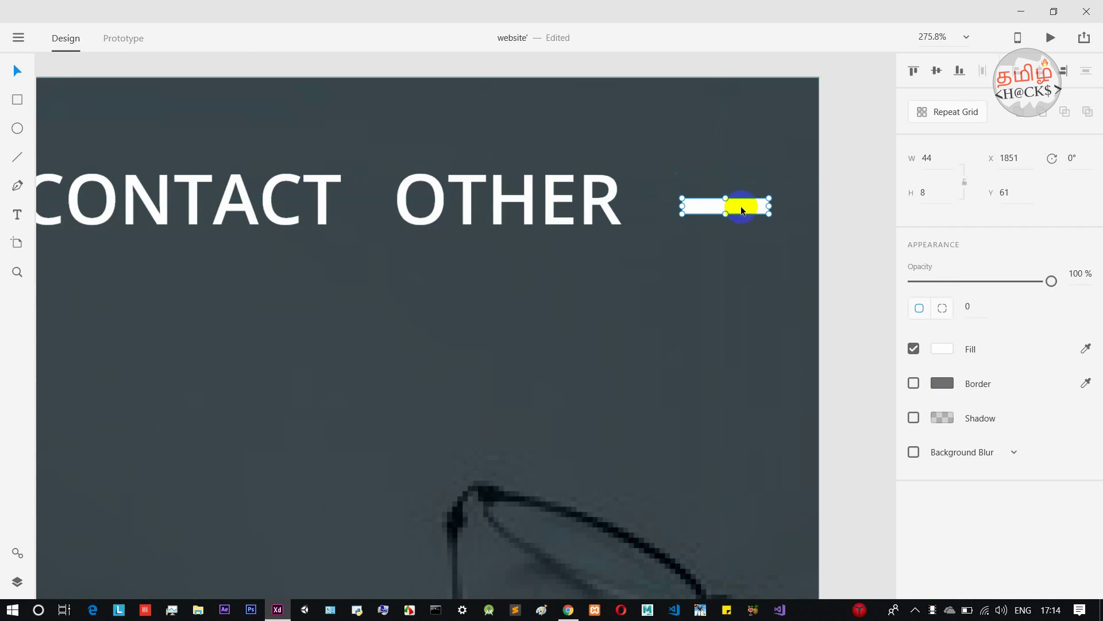
key(ctrl+z)
drag(725, 186, 730, 217)
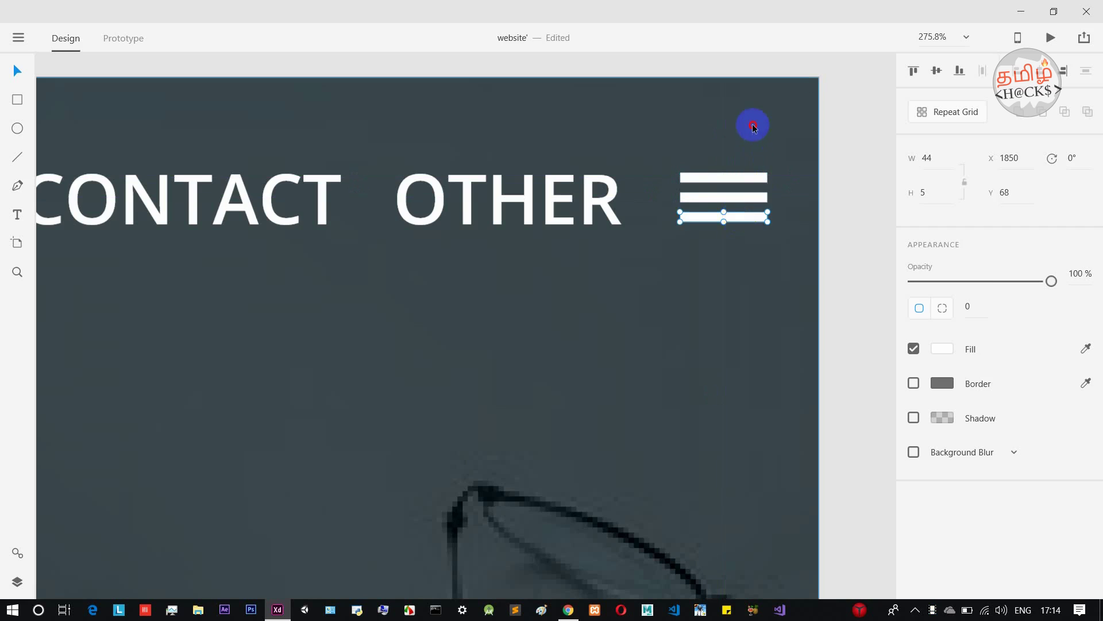
click(729, 165)
scroll(728, 165, down, 5)
scroll(731, 169, down, 4)
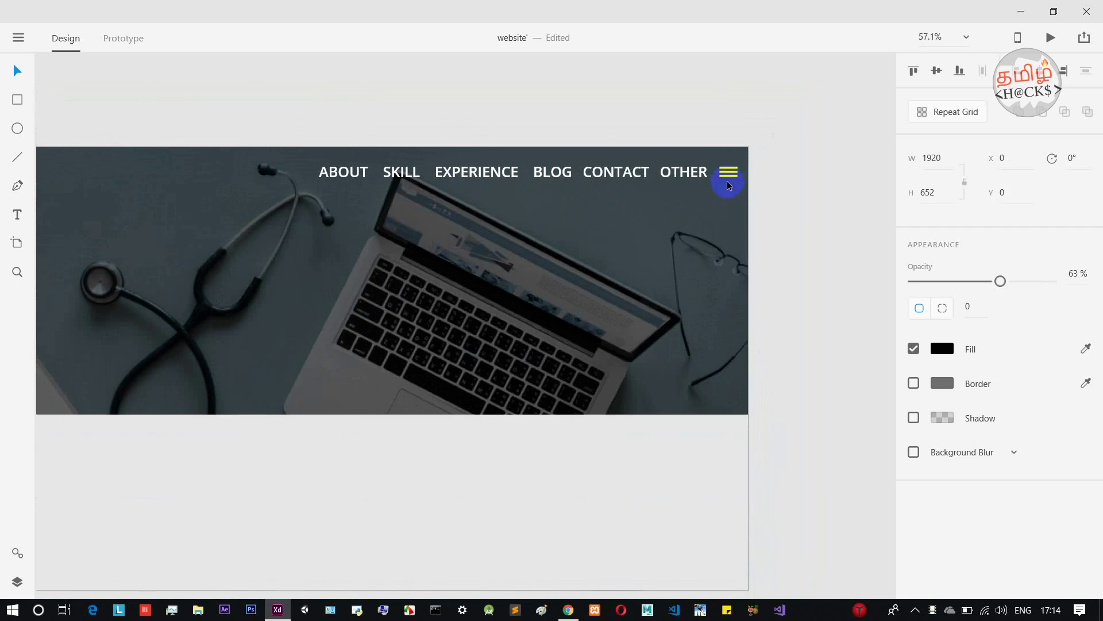
Draw a 1068×616 white card at X 460, Y 326, straddling the header's bottom edge.
scroll(428, 168, down, 3)
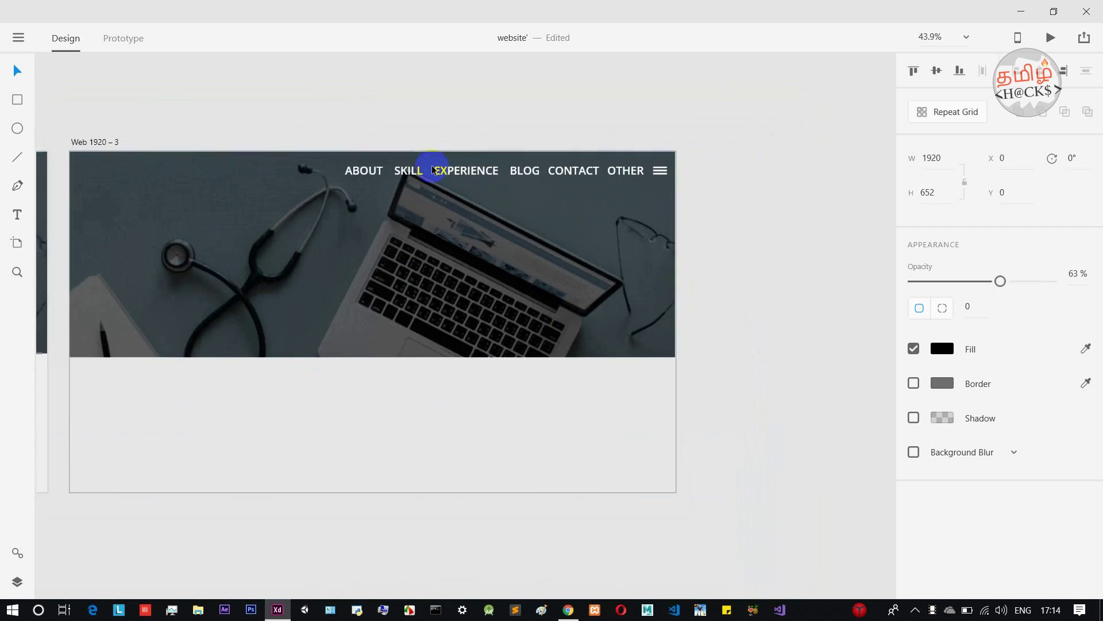
drag(401, 141, 524, 119)
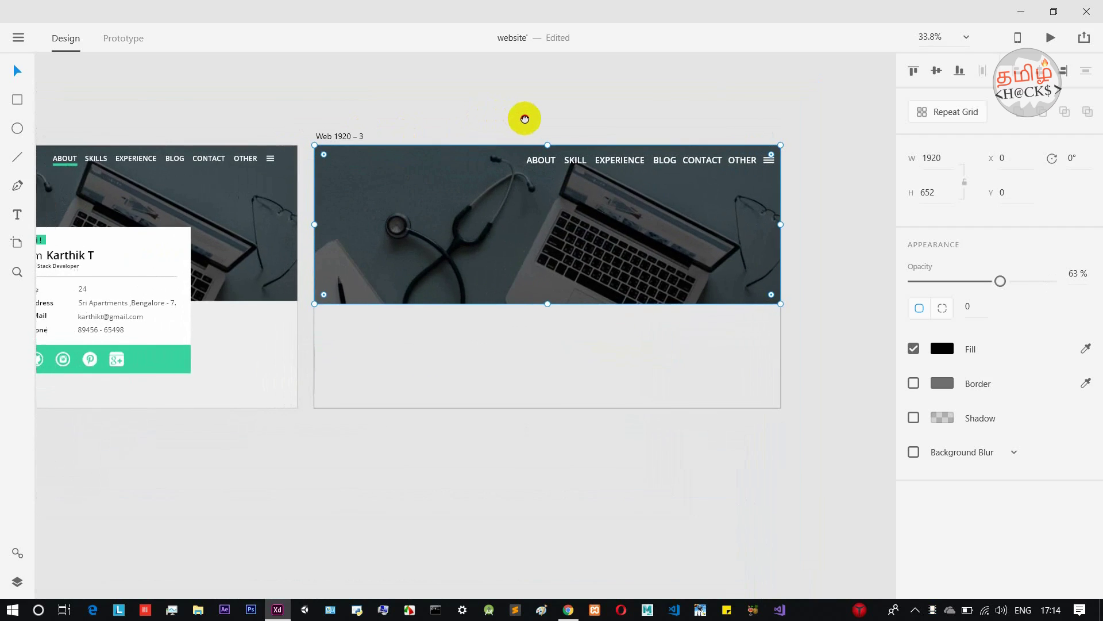
click(17, 100)
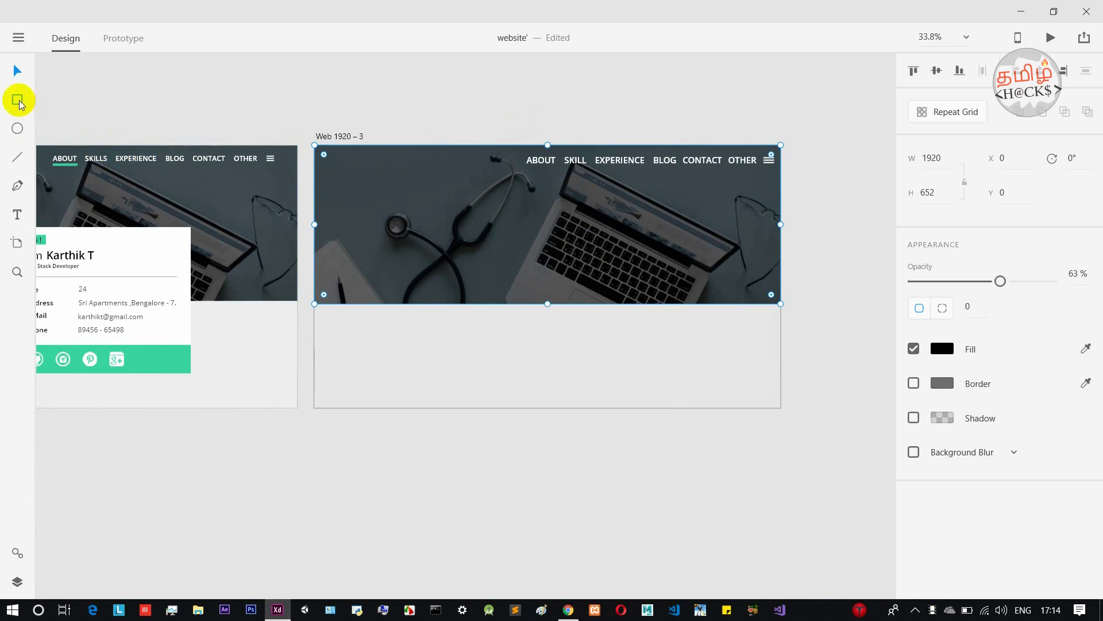
mouse_move(420, 206)
mouse_down()
mouse_move(443, 289)
mouse_move(690, 374)
mouse_up()
click(17, 70)
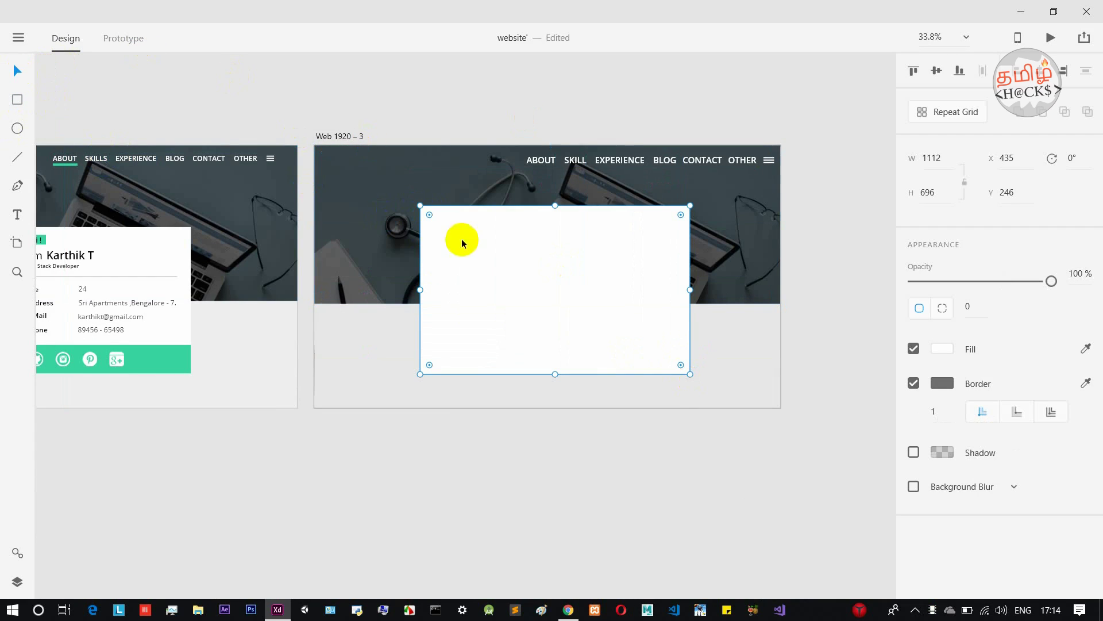
drag(555, 205, 556, 210)
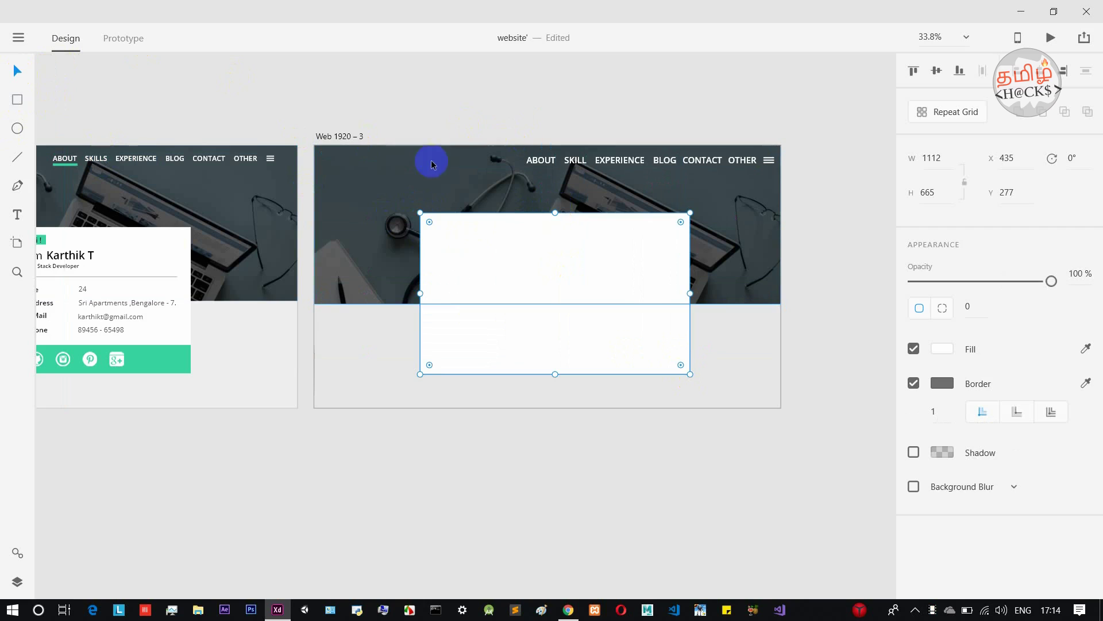
ctrl+scroll(424, 174, down, 3)
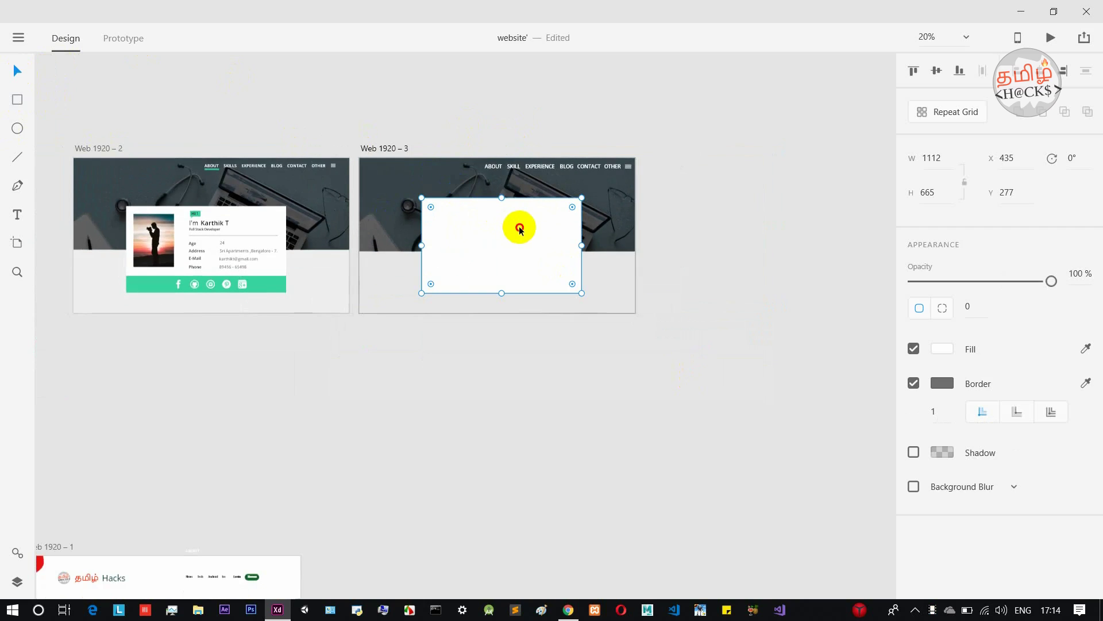
drag(422, 196, 430, 208)
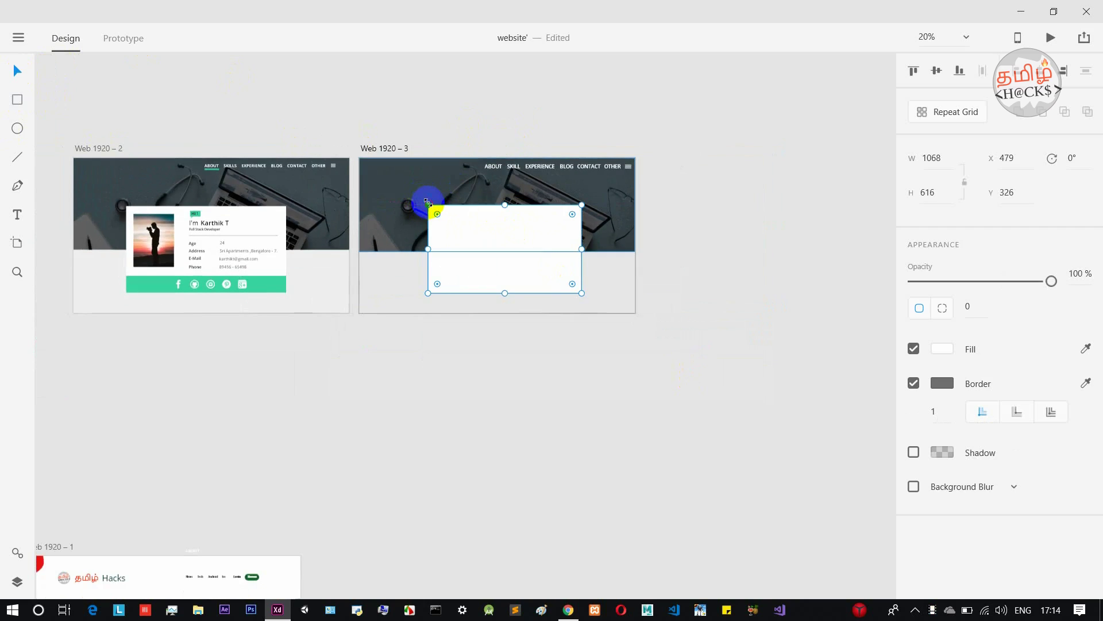
drag(490, 232, 487, 229)
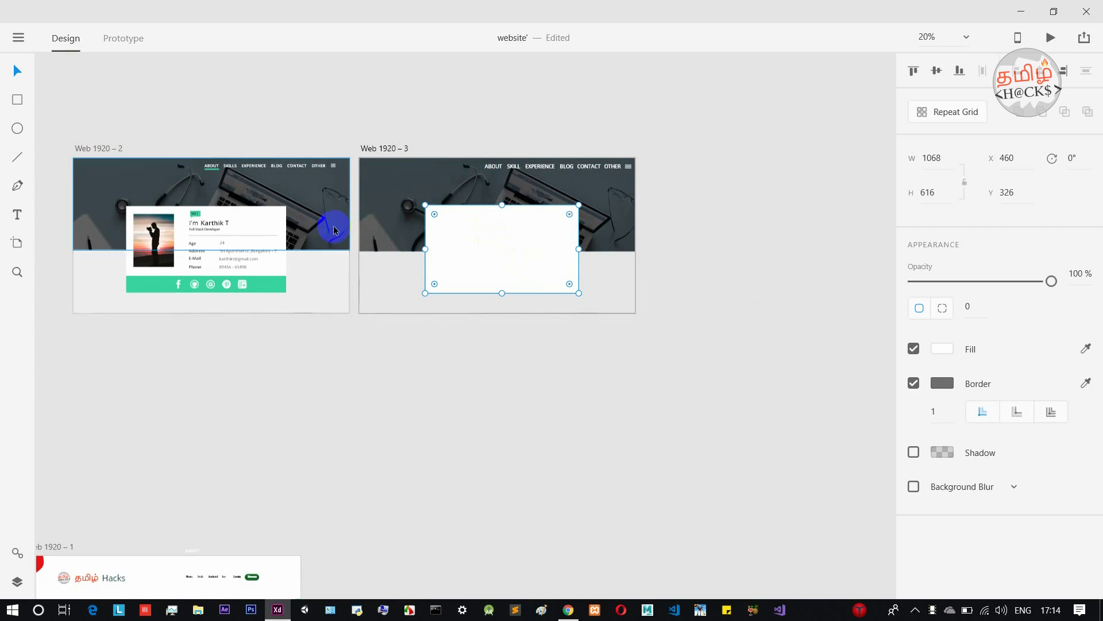
click(17, 99)
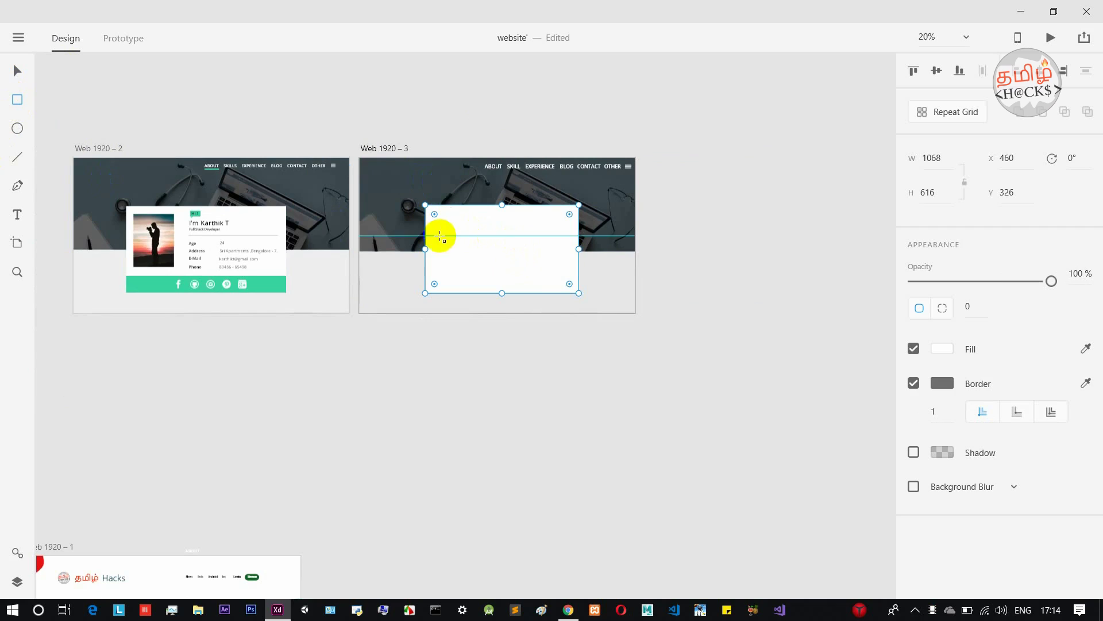
Draw a small photo placeholder and a bar along the card's bottom.
drag(437, 219, 469, 251)
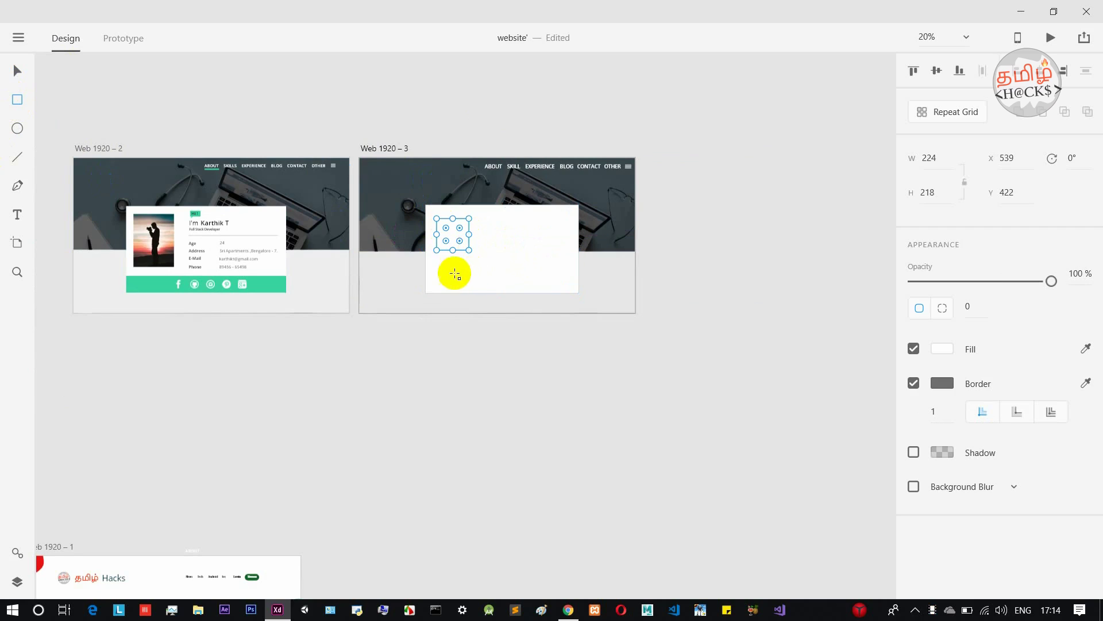
mouse_move(425, 282)
mouse_down()
mouse_move(448, 296)
mouse_move(579, 292)
mouse_up()
drag(502, 283, 502, 278)
click(17, 70)
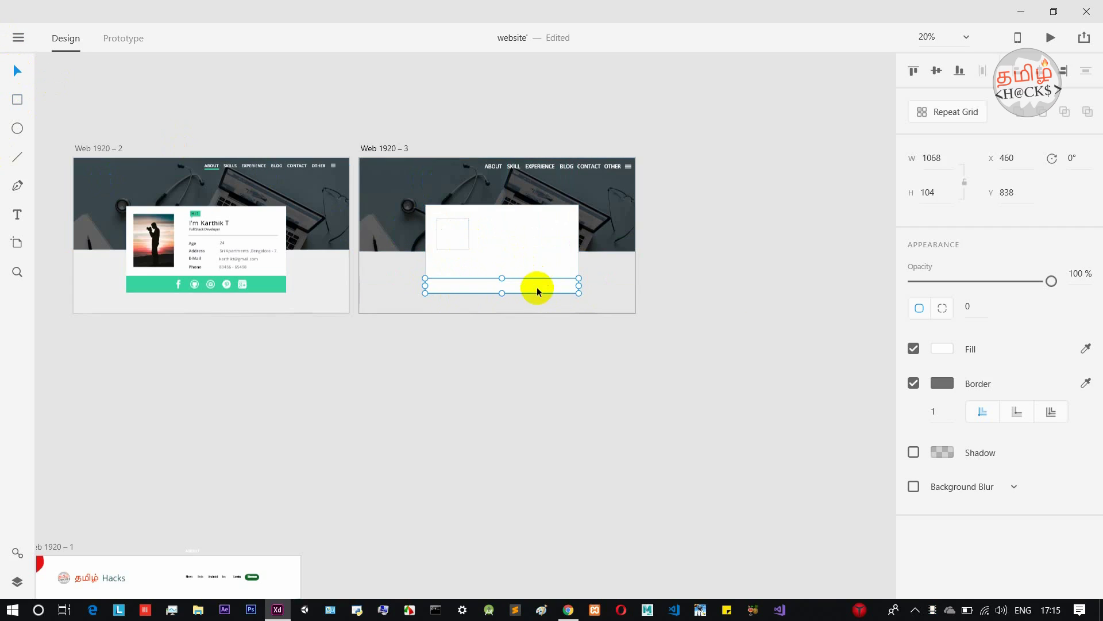
Fill the 1068×104 bottom bar at Y 838 with bright red #FF0000.
click(949, 350)
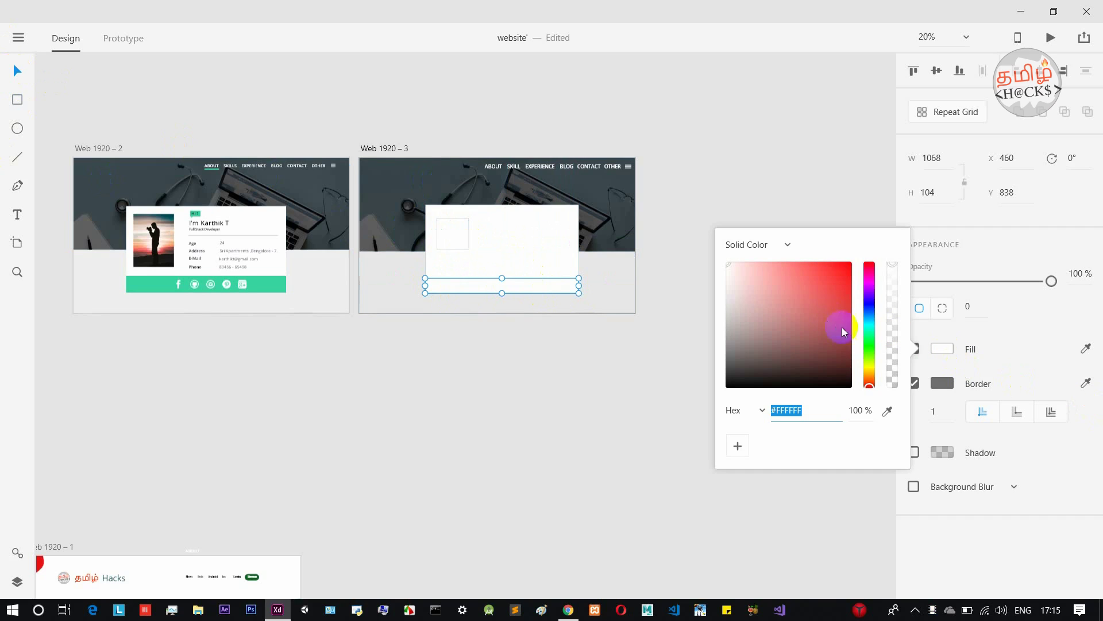
click(873, 345)
mouse_move(837, 339)
mouse_down()
mouse_move(854, 256)
mouse_move(841, 339)
mouse_move(802, 366)
mouse_move(766, 348)
mouse_move(751, 399)
mouse_move(805, 333)
mouse_up()
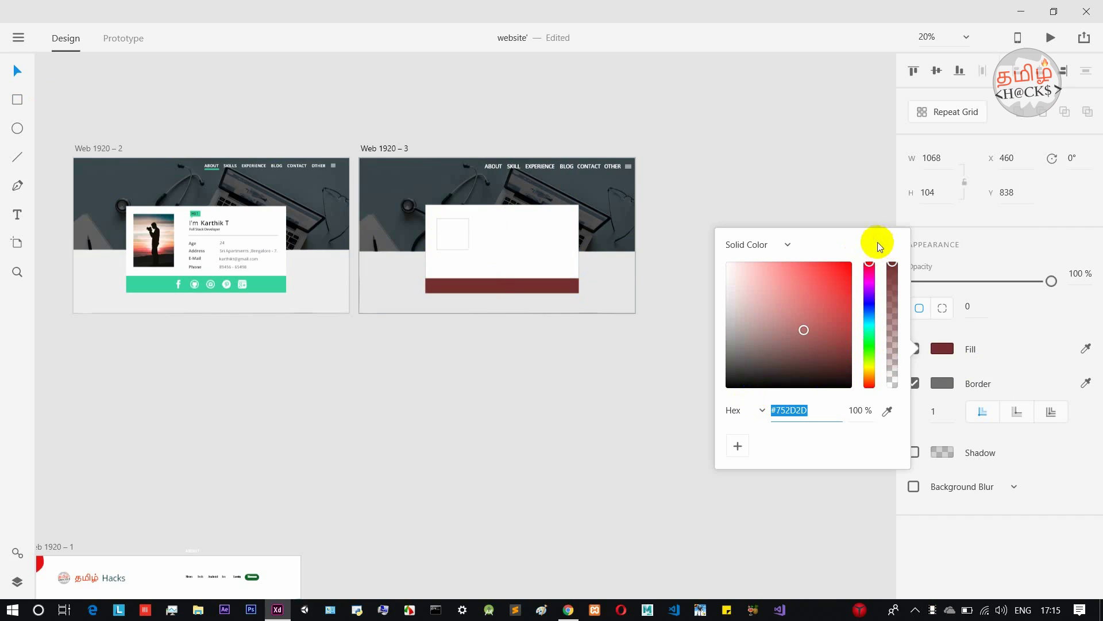
drag(806, 337, 858, 230)
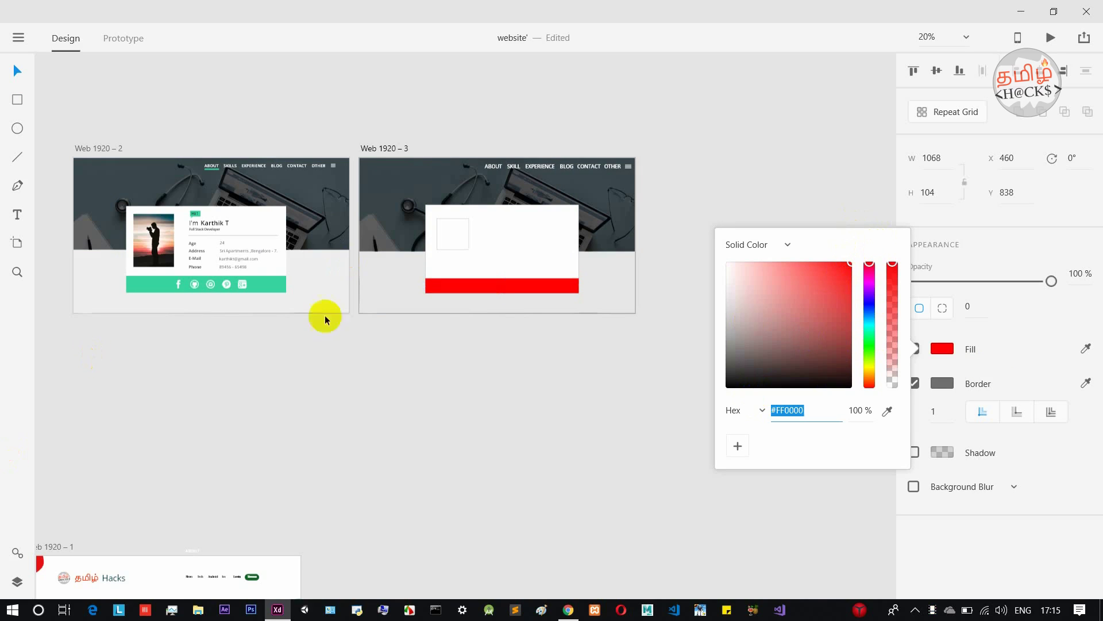
click(499, 280)
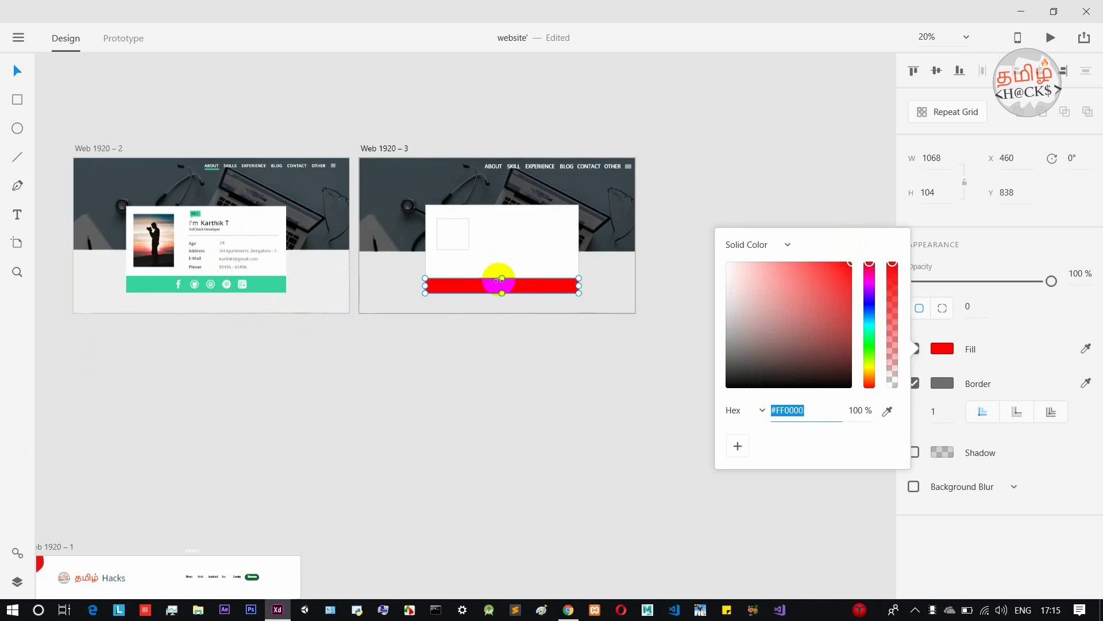
click(541, 291)
click(432, 287)
click(486, 280)
Stretch the photo placeholder taller to 224×332.
click(455, 247)
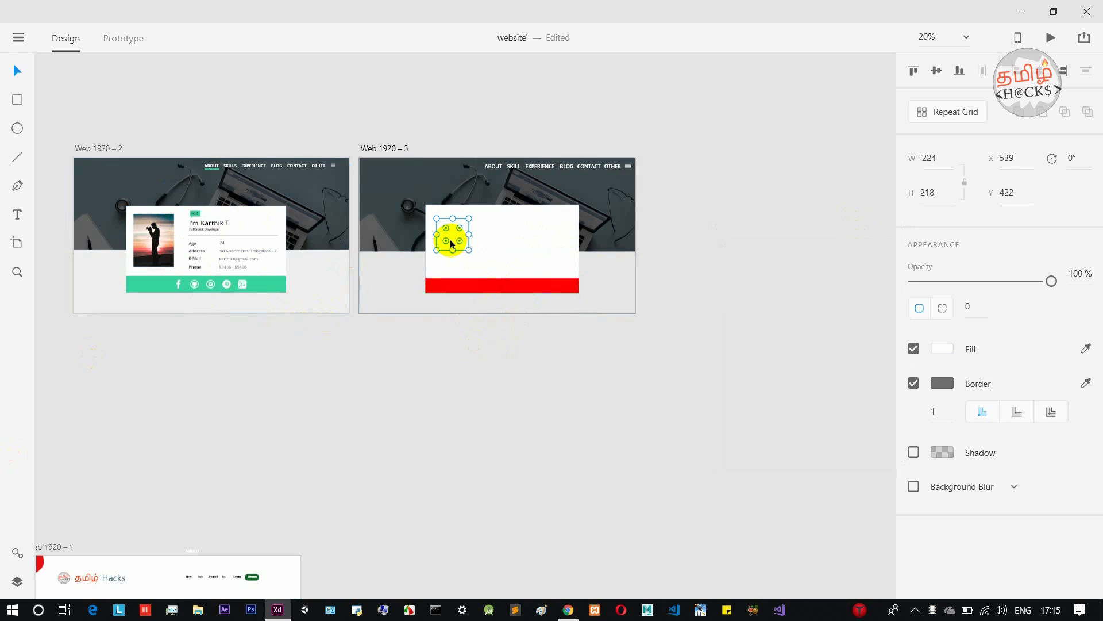
drag(451, 247, 456, 266)
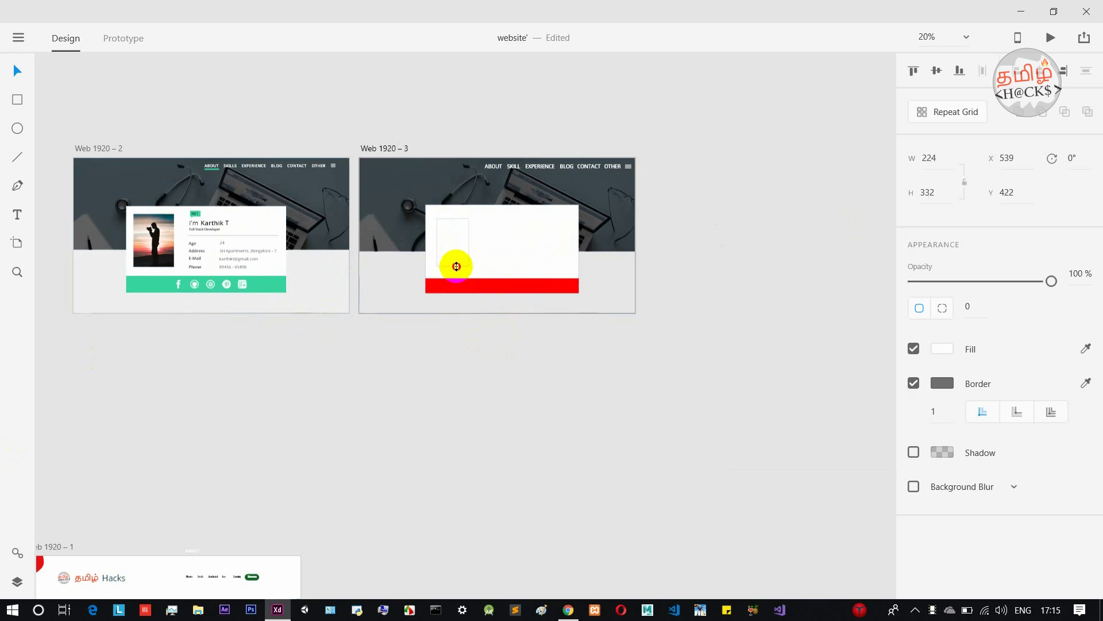
click(742, 287)
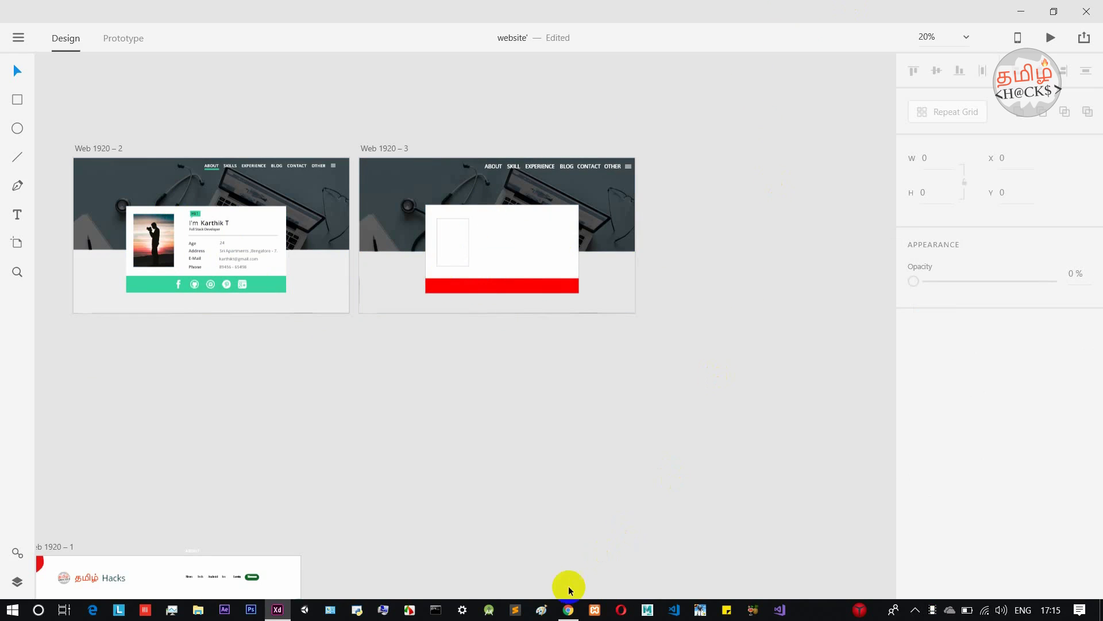
click(568, 609)
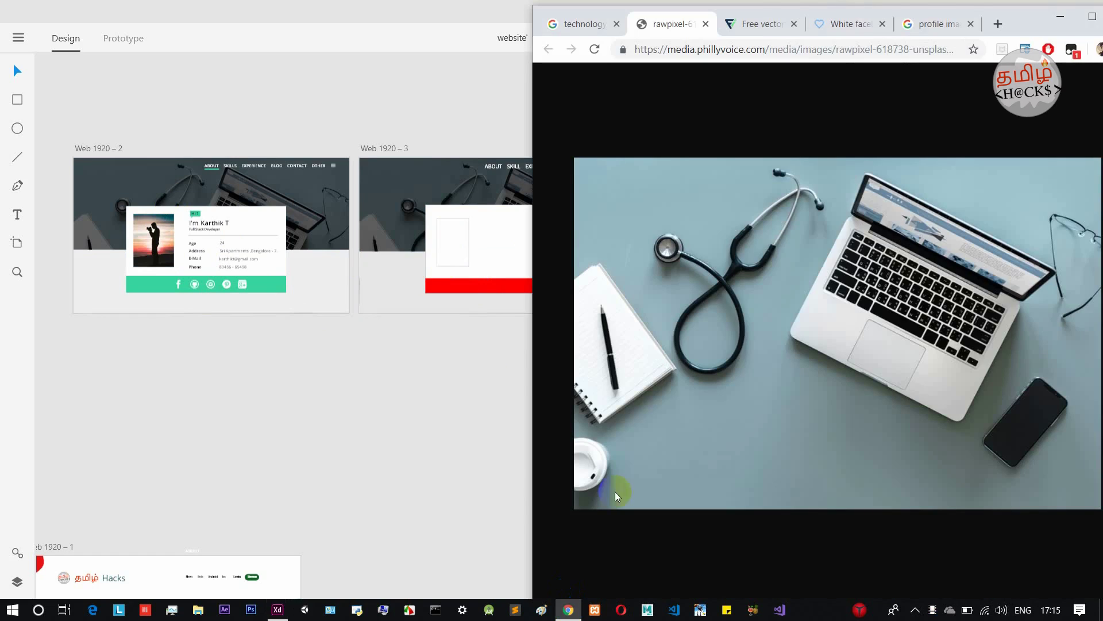
click(935, 24)
scroll(813, 187, up, 3)
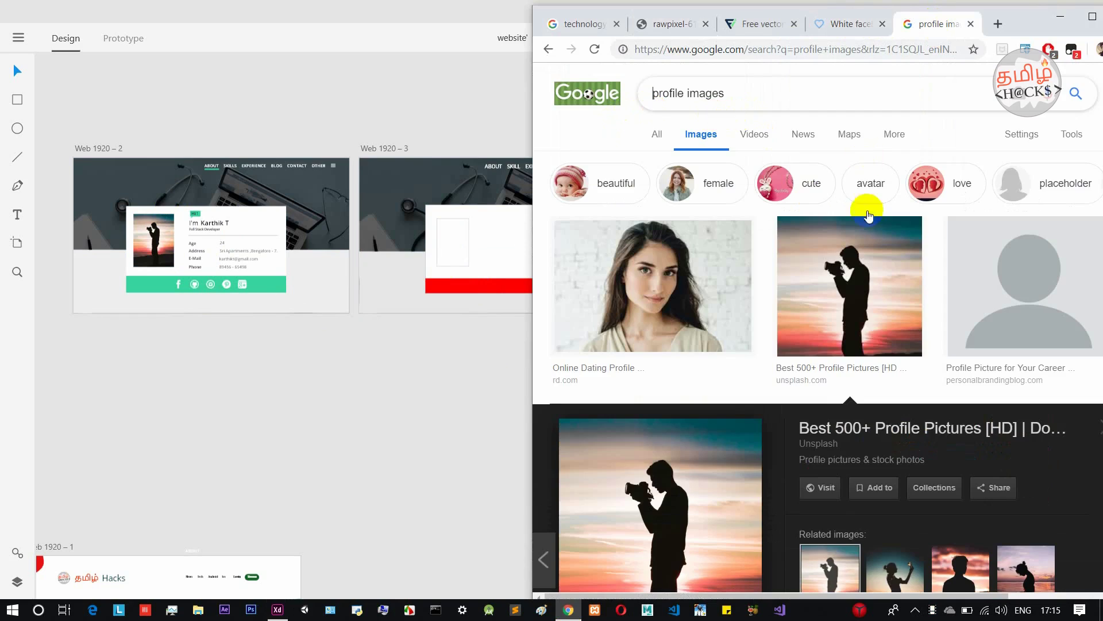
scroll(867, 230, down, 10)
scroll(881, 319, up, 9)
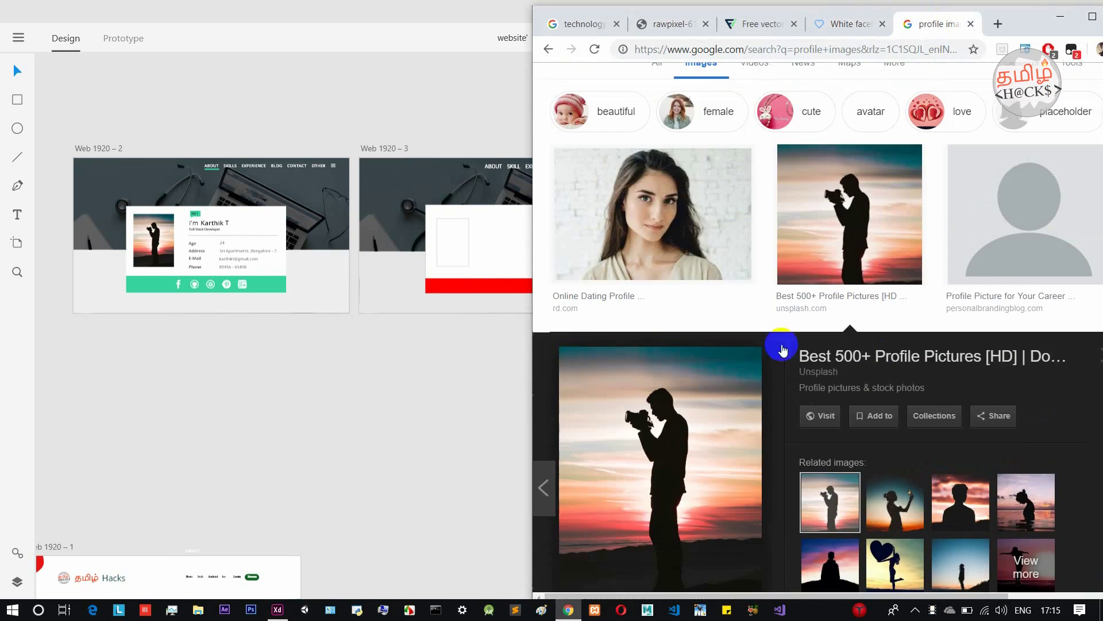
scroll(714, 433, down, 3)
drag(629, 412, 454, 247)
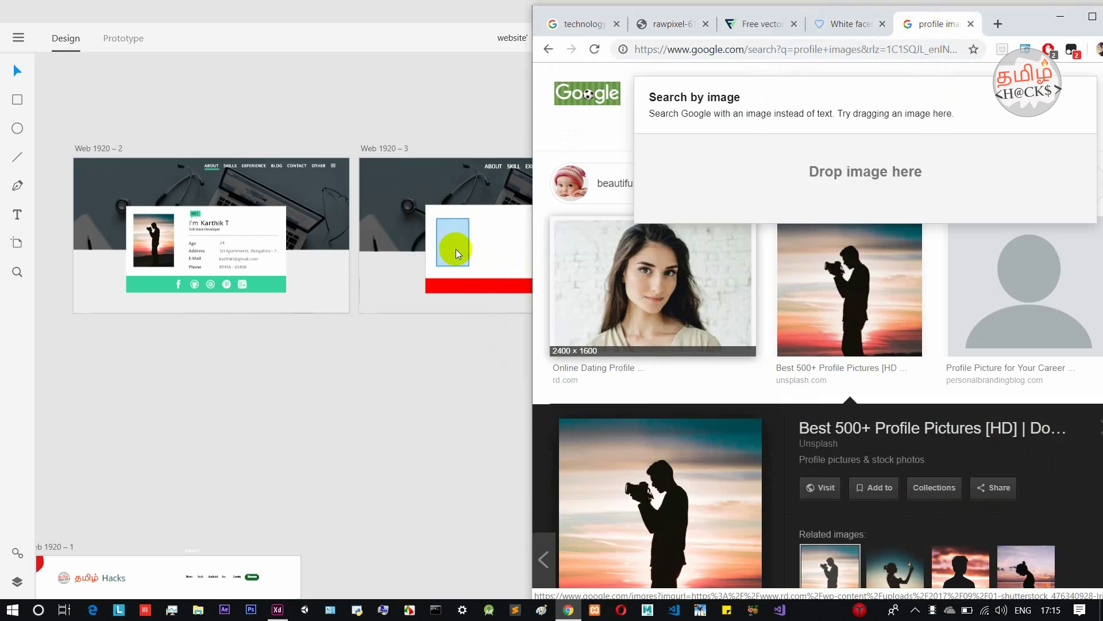
click(463, 399)
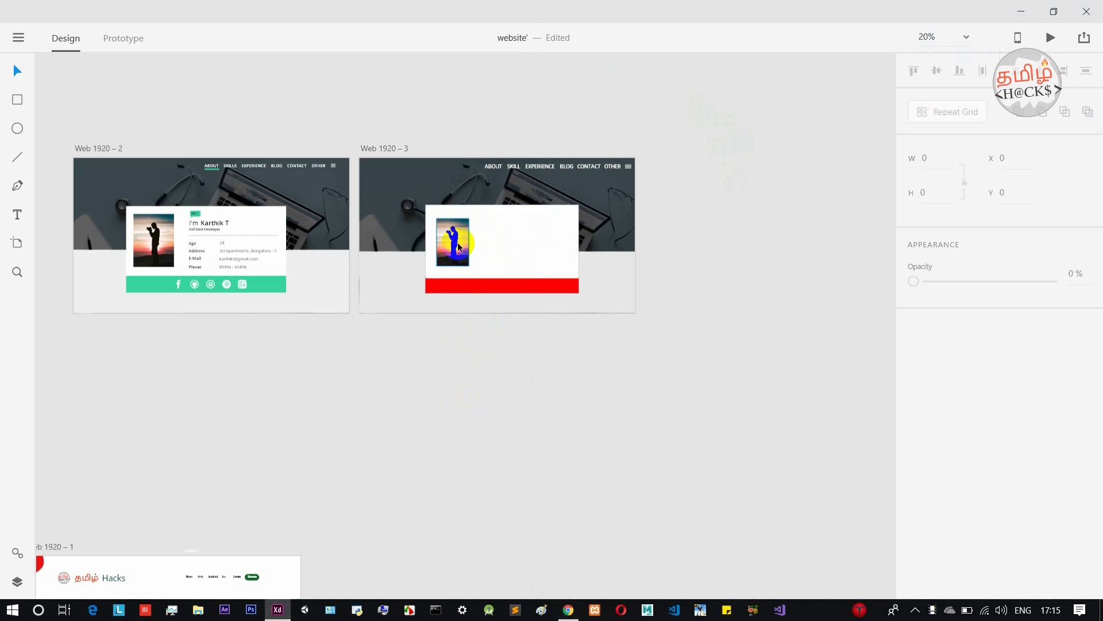
Remove the white card's border.
scroll(457, 242, up, 5)
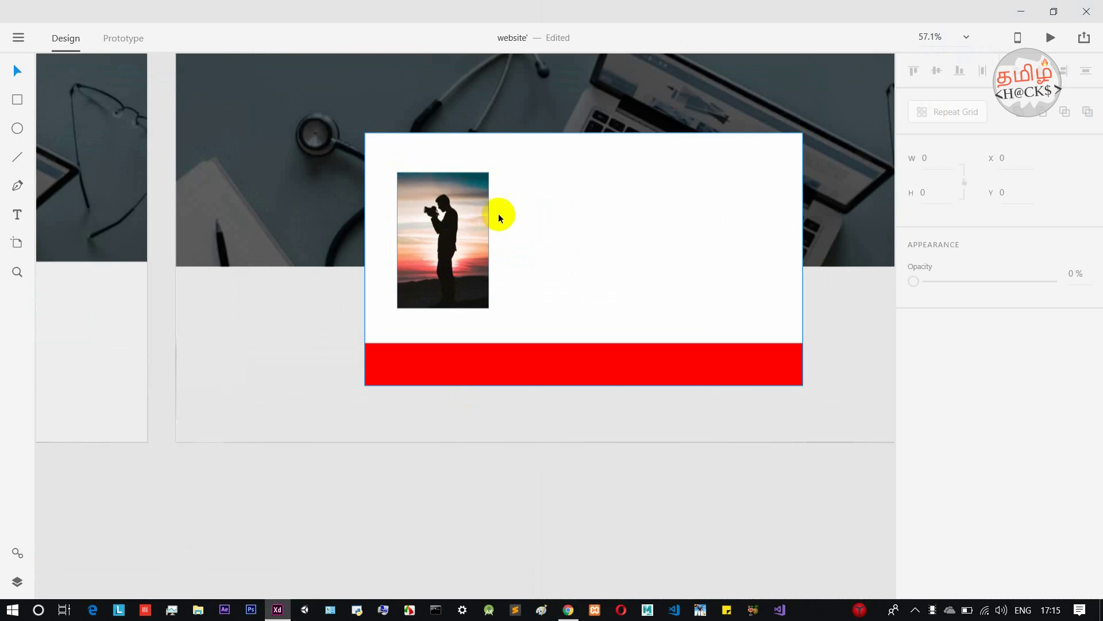
click(480, 236)
click(722, 367)
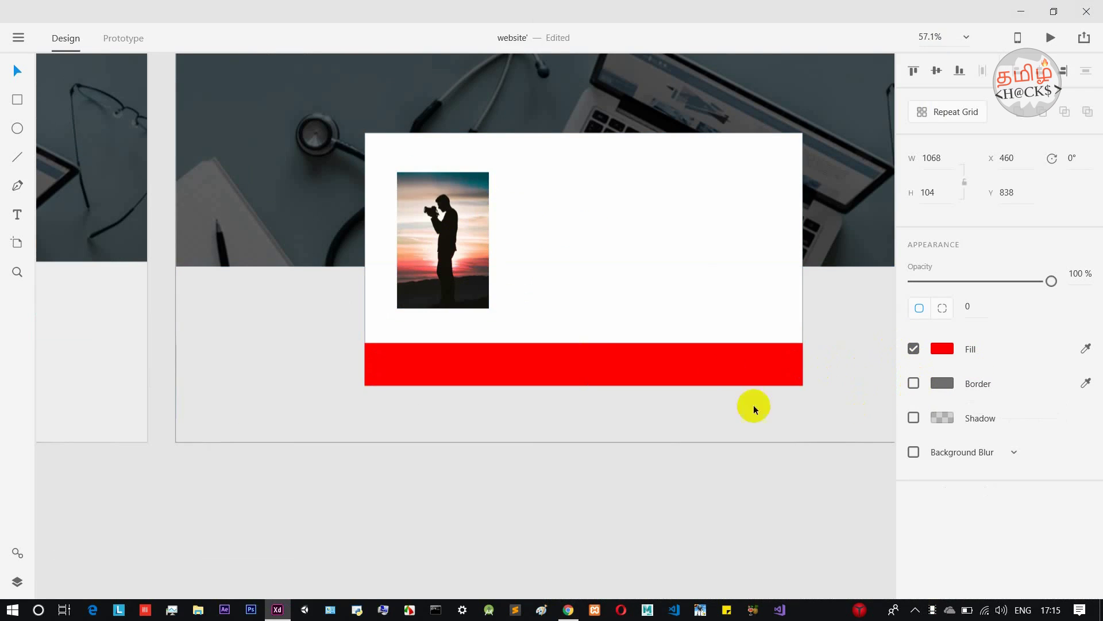
click(604, 286)
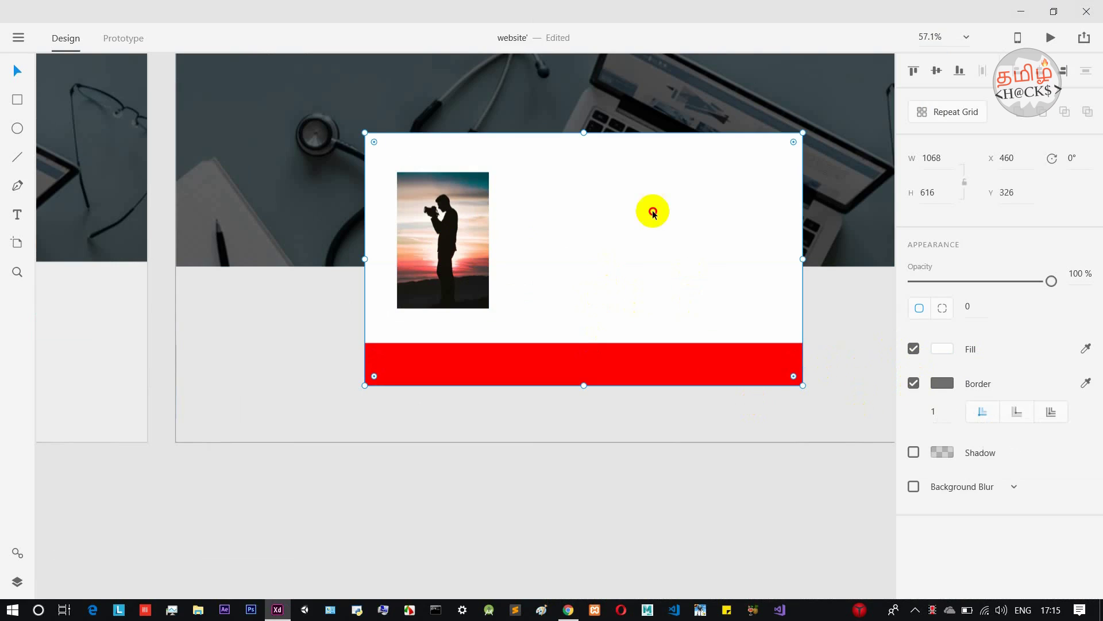
click(913, 383)
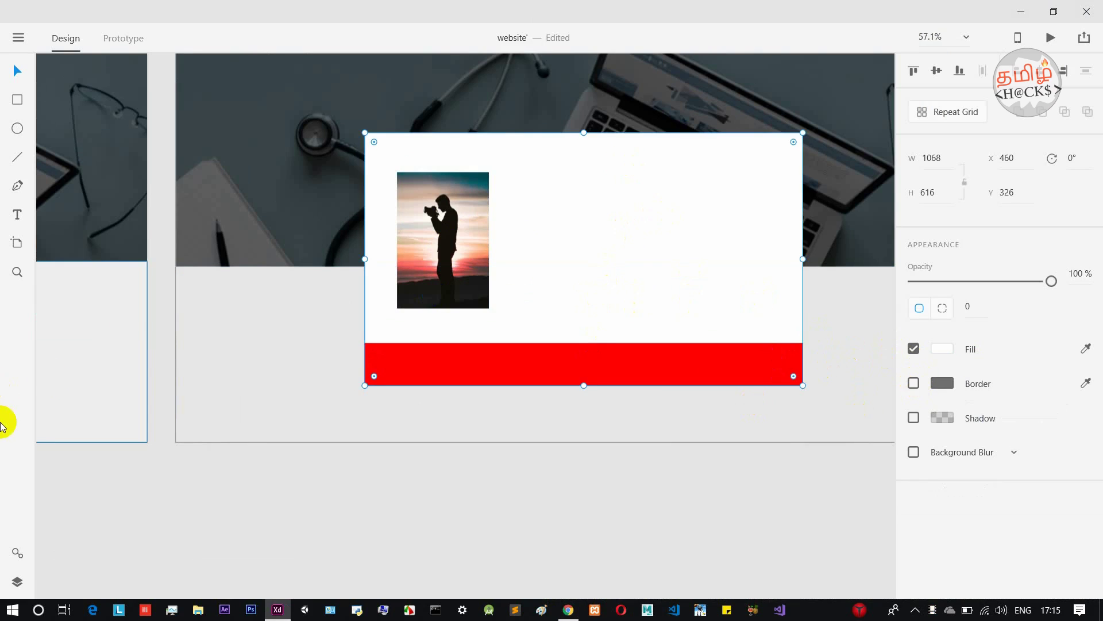
Enlarge the silhouette photo proportionally to 247×366 at X 520, Y 401.
scroll(130, 339, down, 3)
click(322, 282)
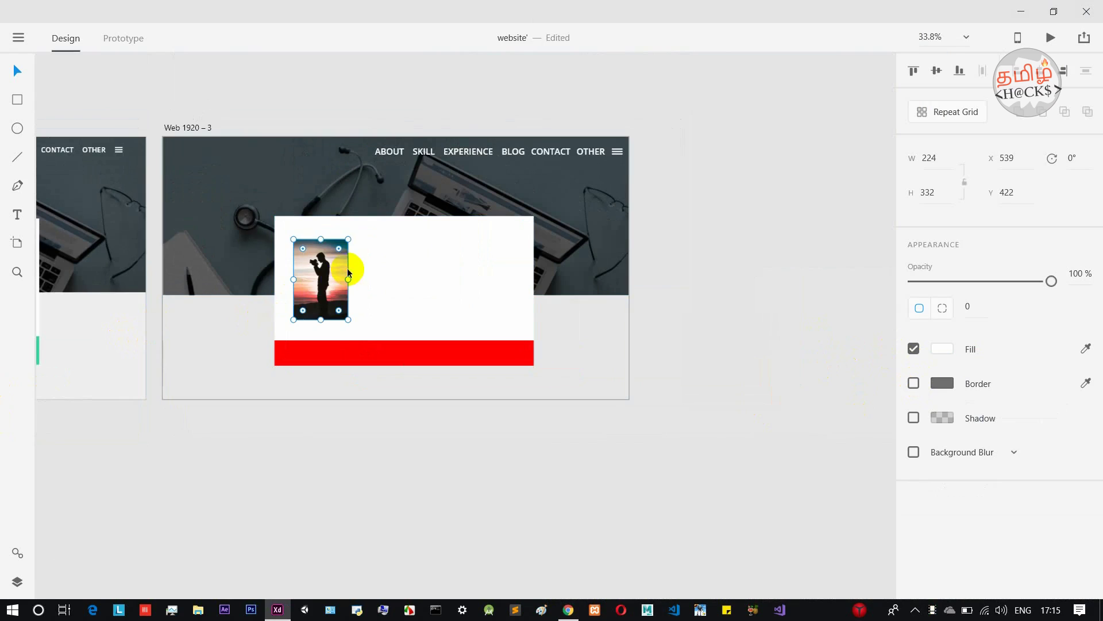
drag(349, 319, 324, 304)
click(327, 464)
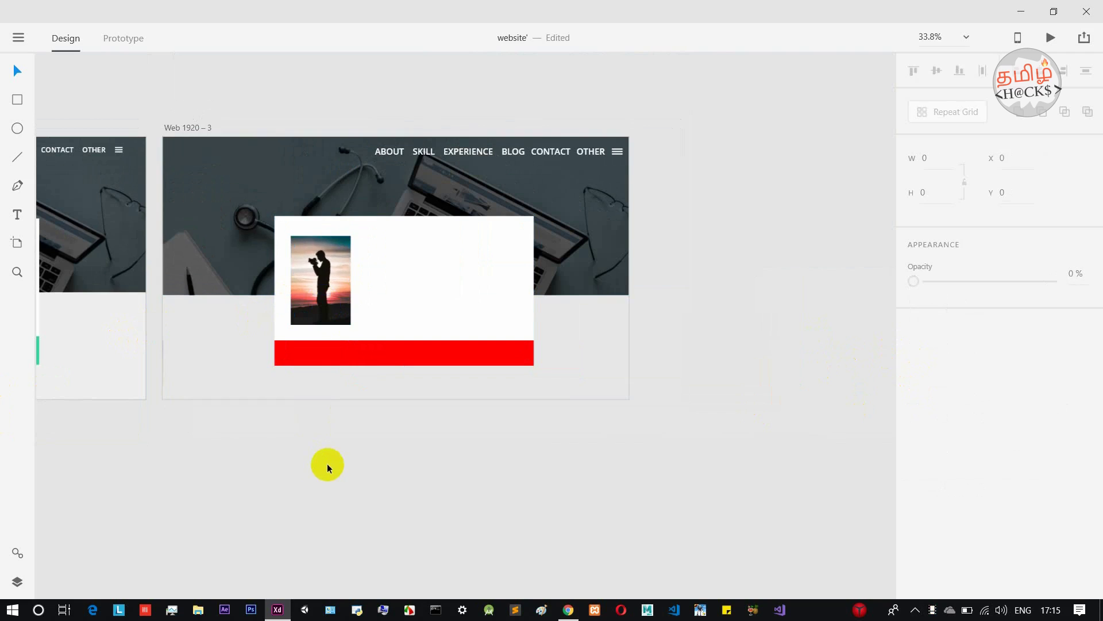
Zoom the canvas to about 96% on the header's navigation menu.
scroll(352, 288, up, 3)
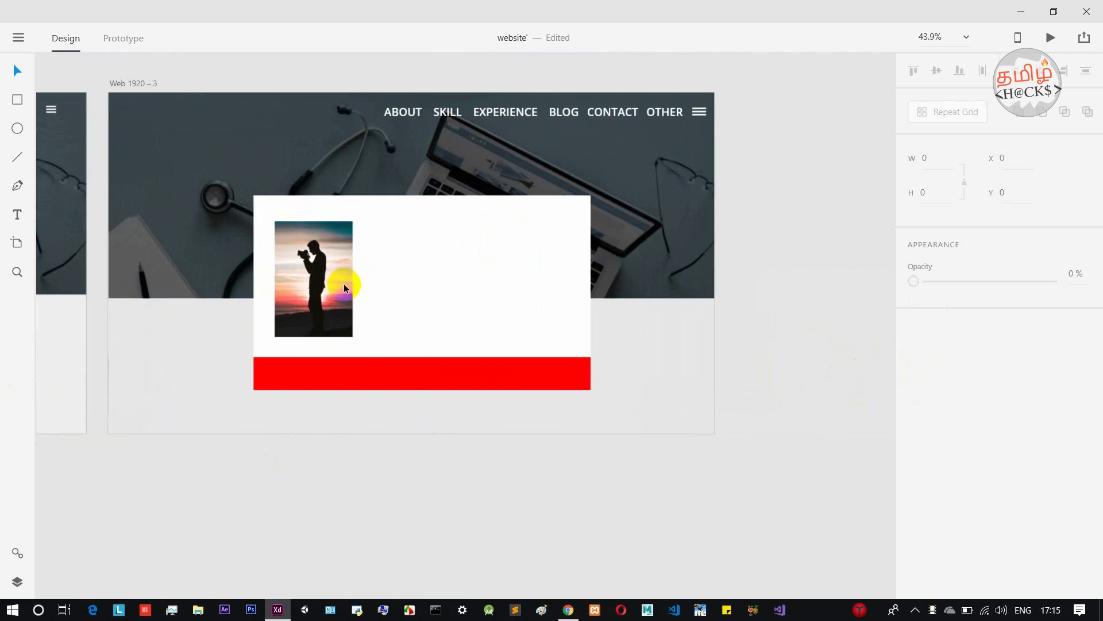
scroll(319, 432, up, 1)
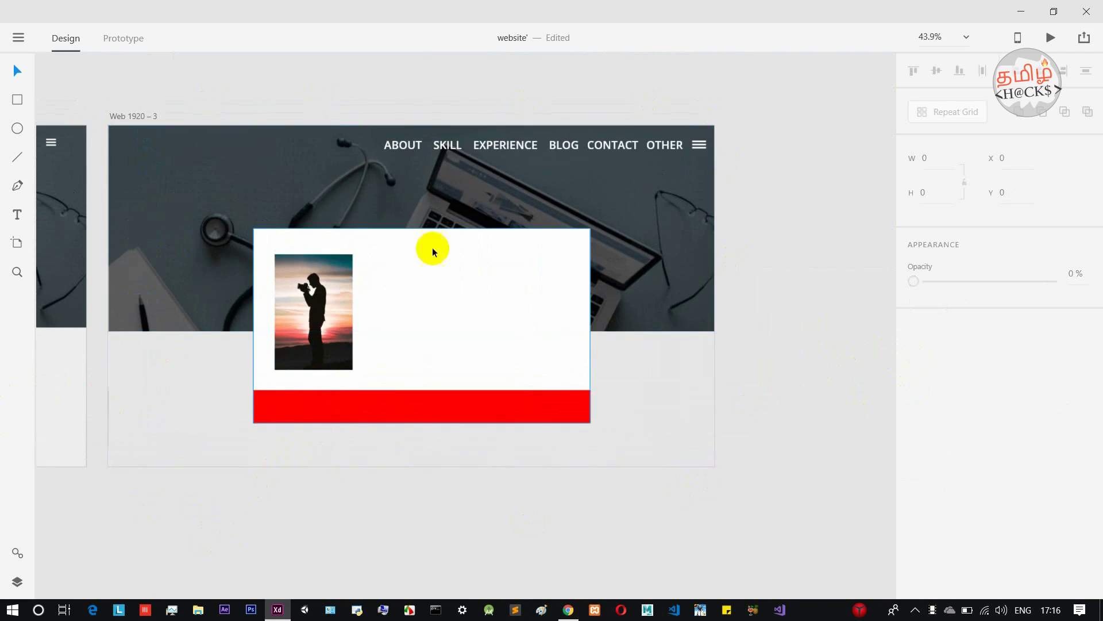
scroll(441, 302, down, 3)
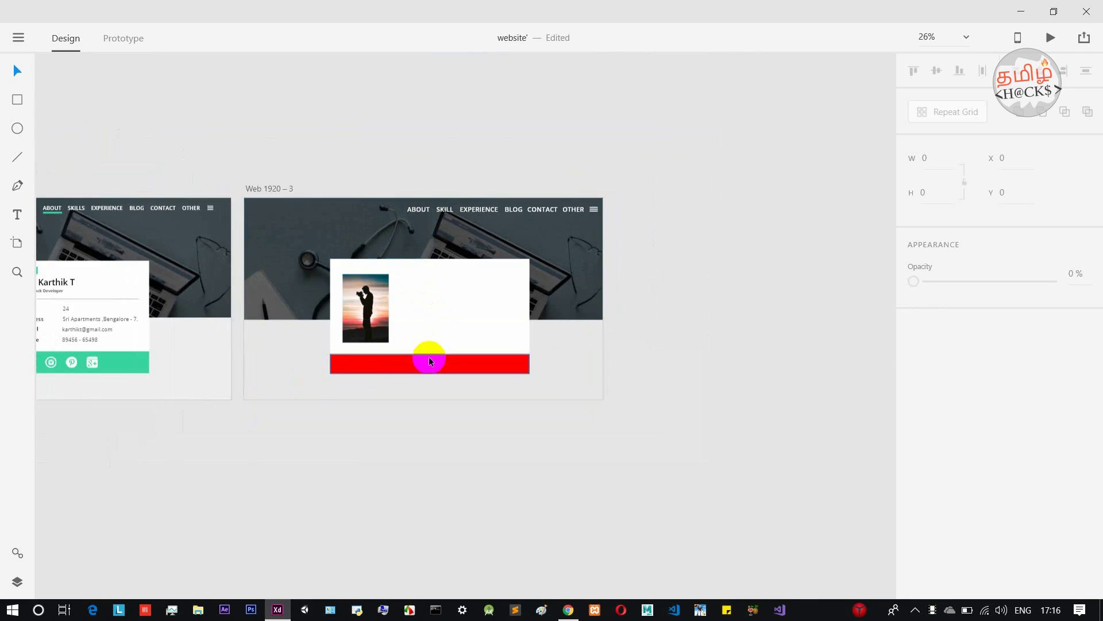
scroll(388, 193, up, 5)
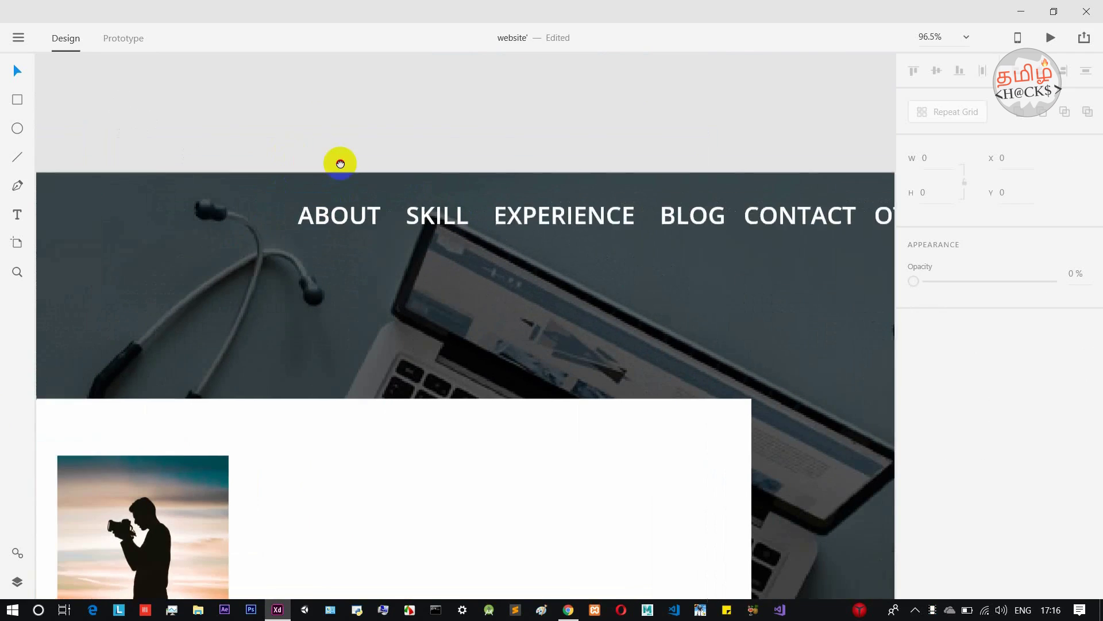
scroll(338, 163, left, 2)
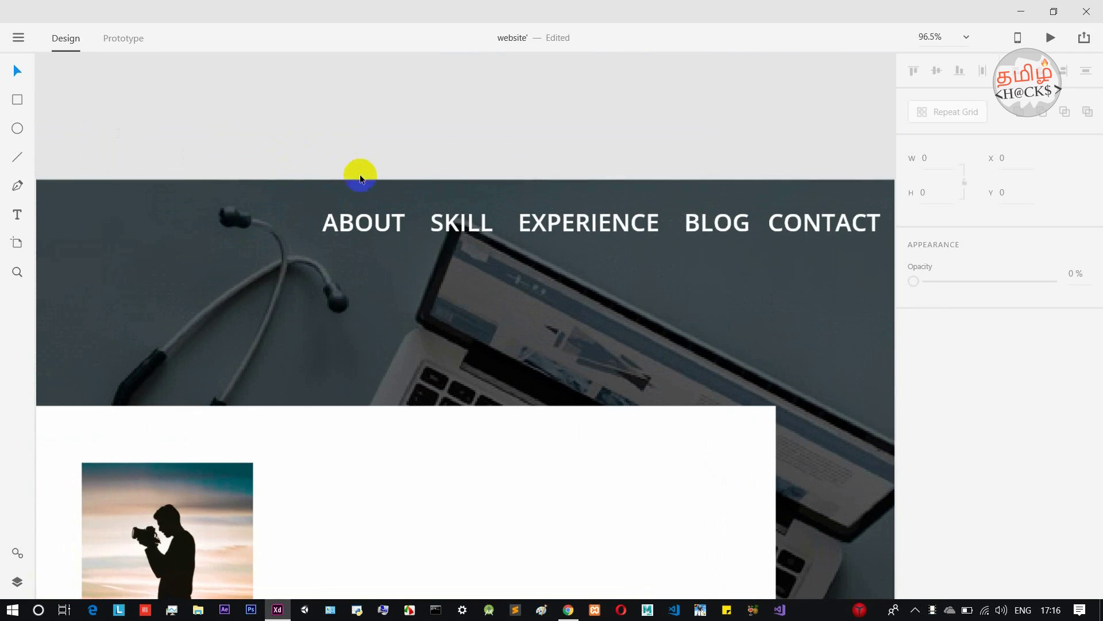
Draw a line under ABOUT with a 5-pt red border.
click(17, 156)
drag(322, 246, 406, 242)
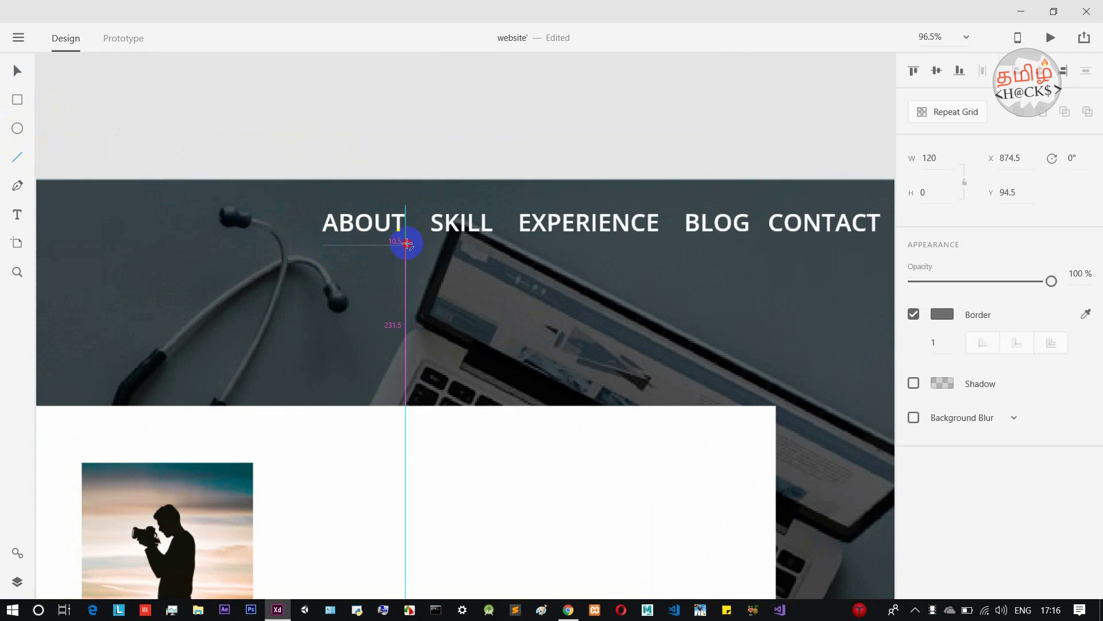
drag(406, 243, 406, 245)
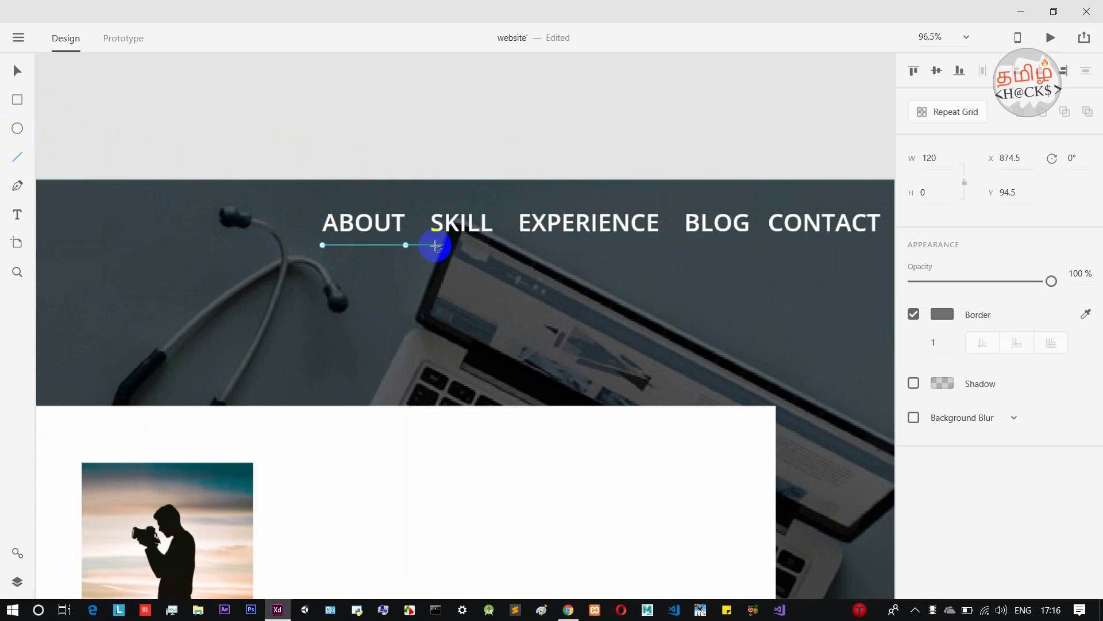
click(943, 347)
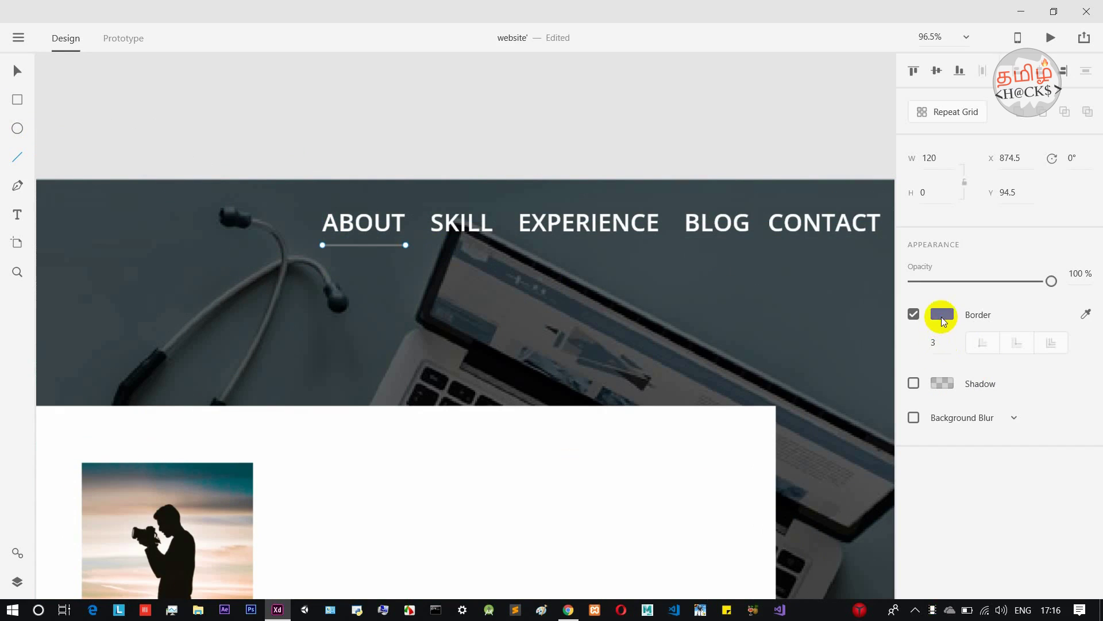
click(941, 314)
drag(876, 242, 872, 208)
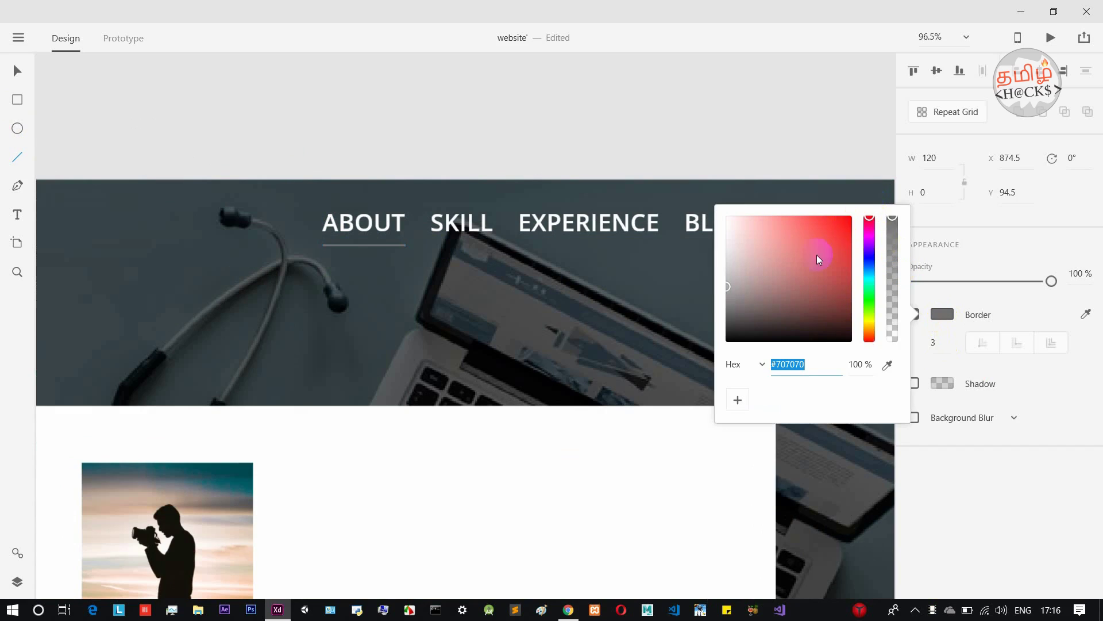
drag(819, 258, 874, 185)
click(724, 84)
View the whole artboard and check the 120-wide underline at X 874.5, Y 94.5.
scroll(461, 357, down, 5)
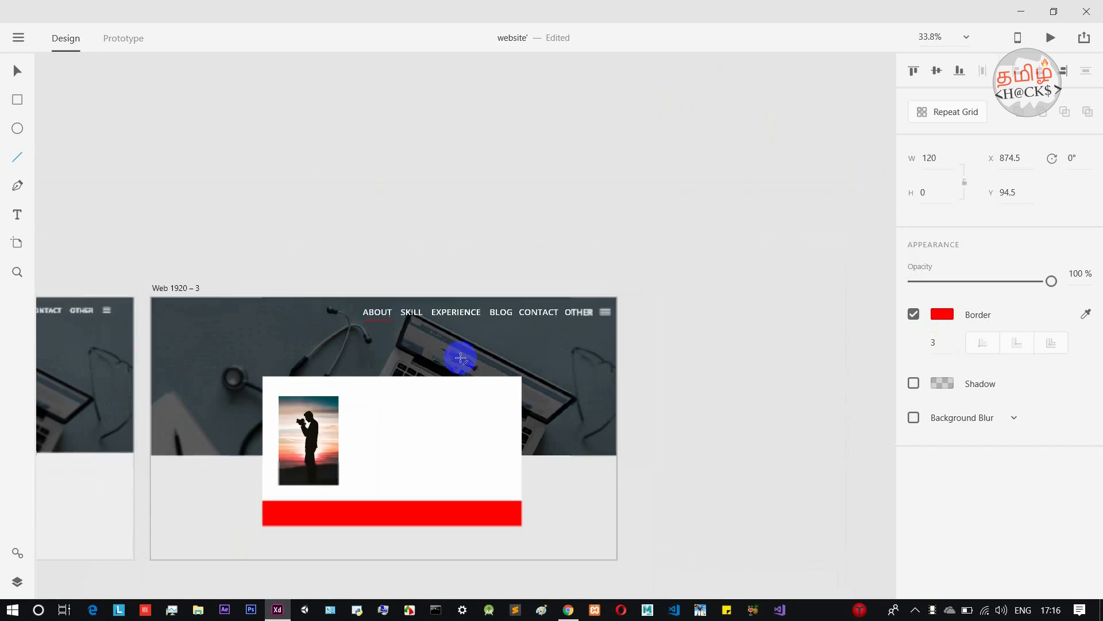
drag(365, 256, 458, 231)
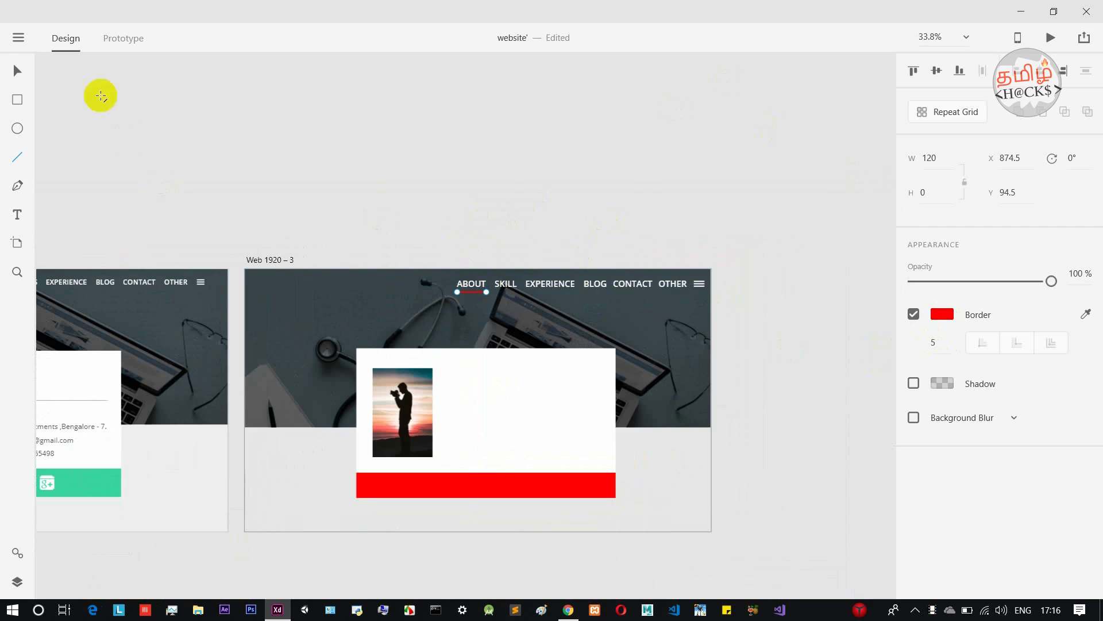
click(16, 71)
click(315, 316)
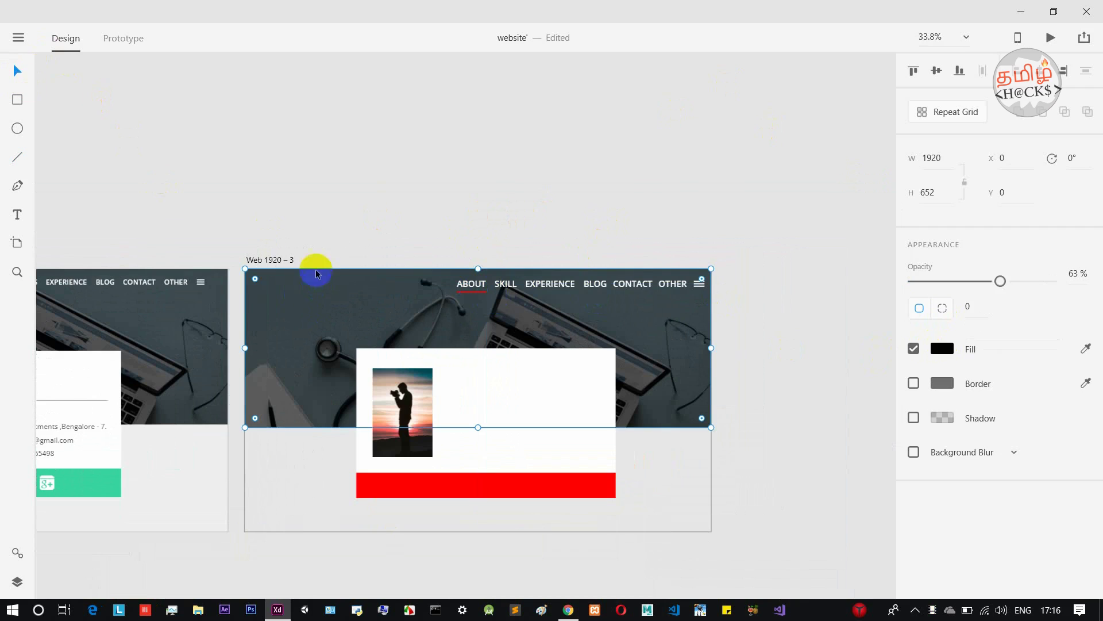
scroll(357, 214, down, 2)
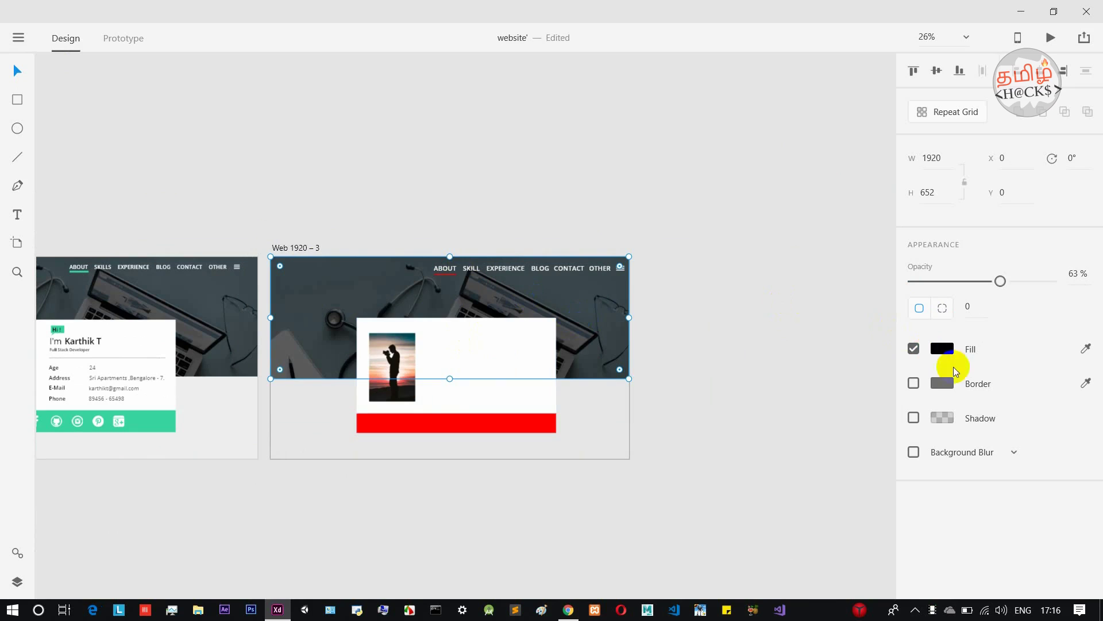
click(451, 274)
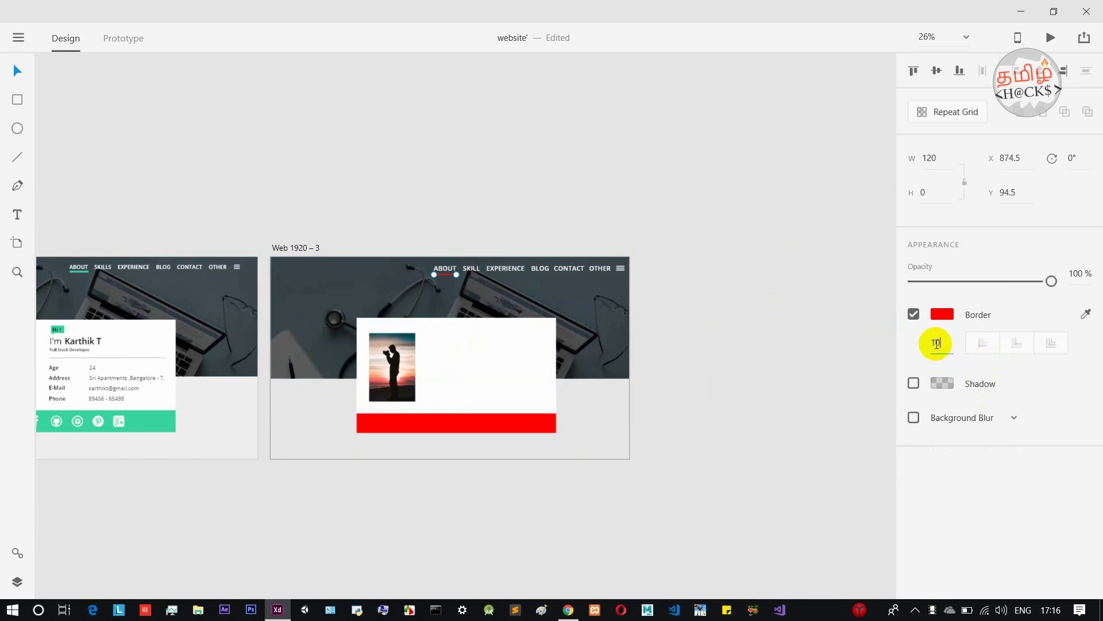
click(813, 222)
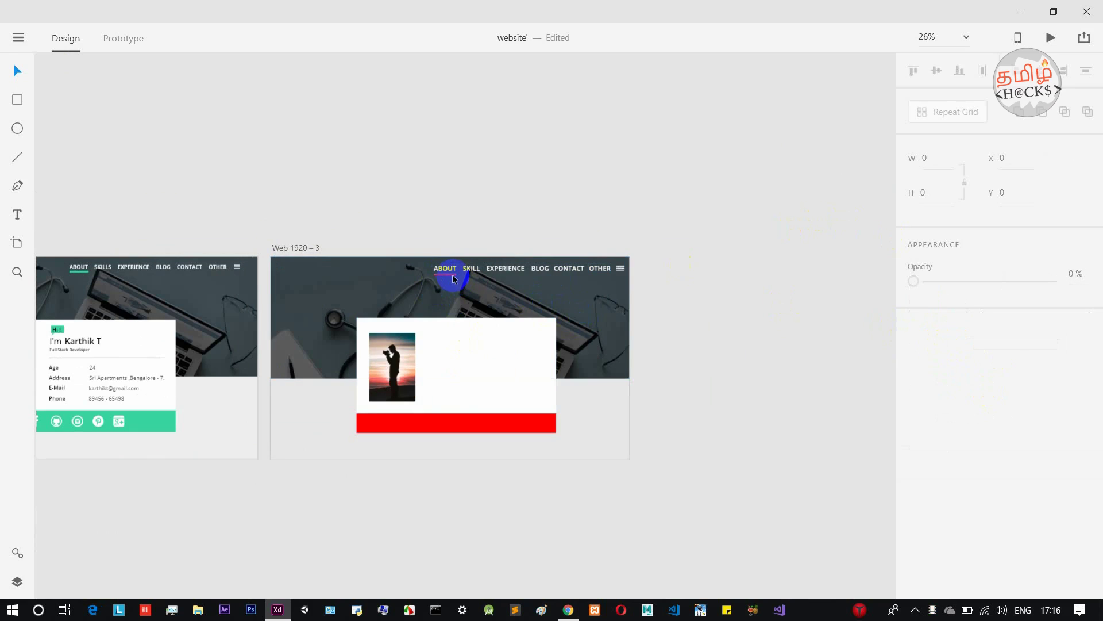
Draw a small box on the white card with a pure red #FF0000 fill and no border.
scroll(458, 285, up, 5)
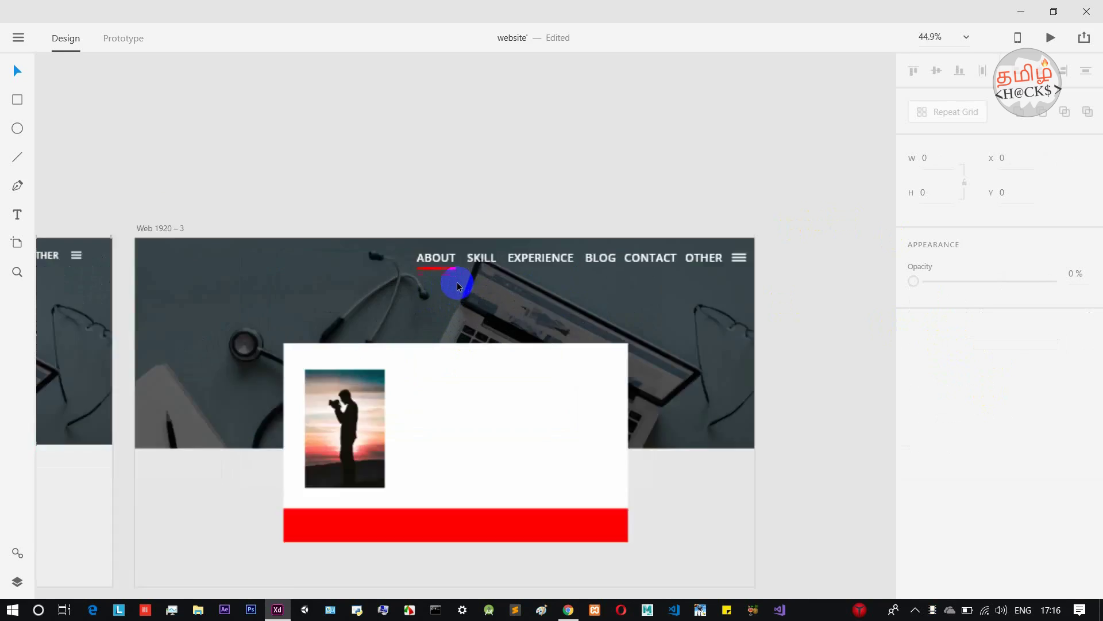
scroll(577, 262, down, 3)
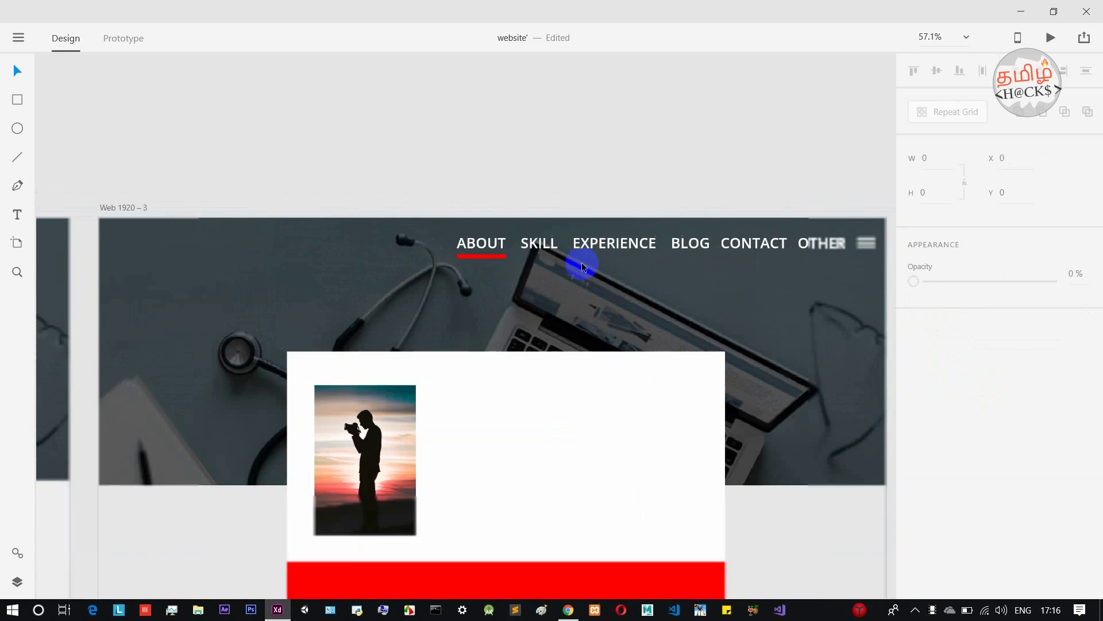
scroll(629, 133, down, 3)
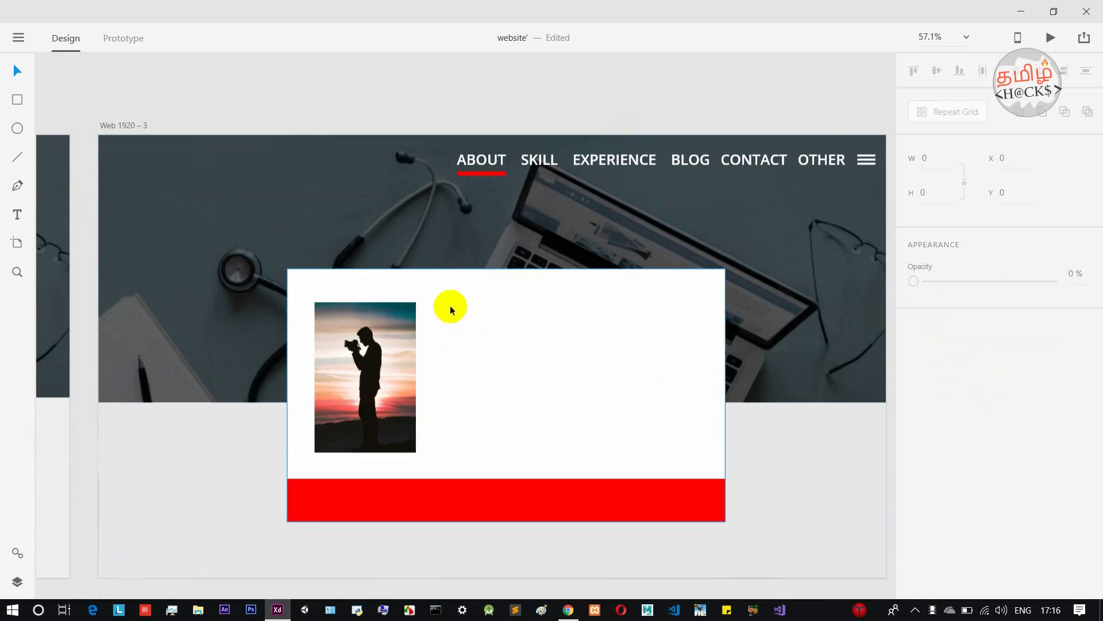
scroll(499, 301, down, 2)
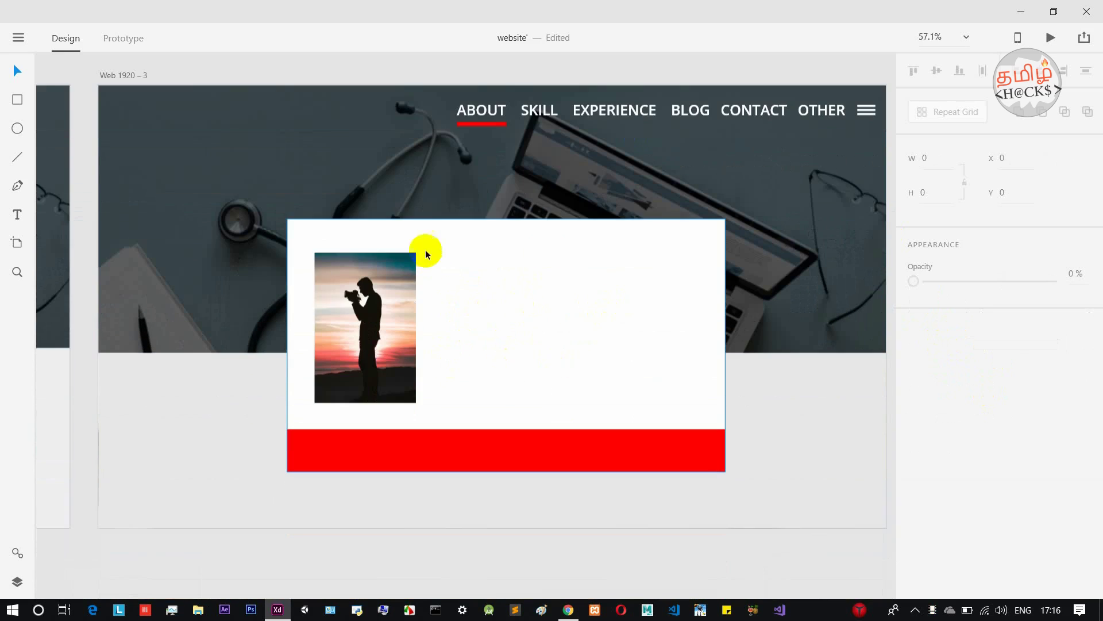
click(16, 100)
drag(456, 238, 512, 264)
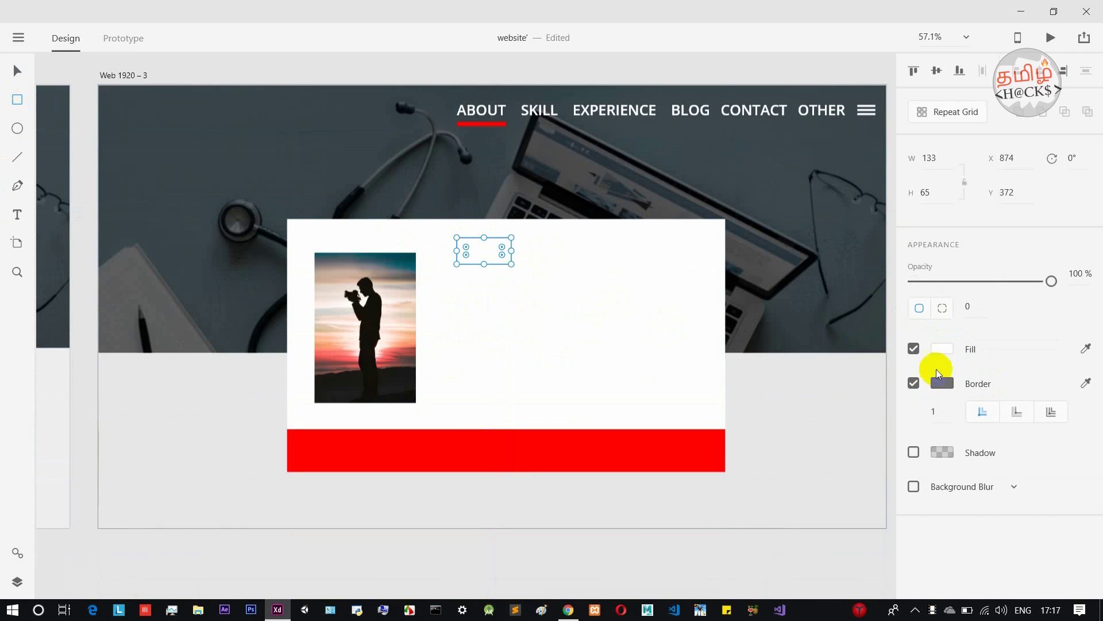
click(942, 349)
drag(825, 343, 872, 246)
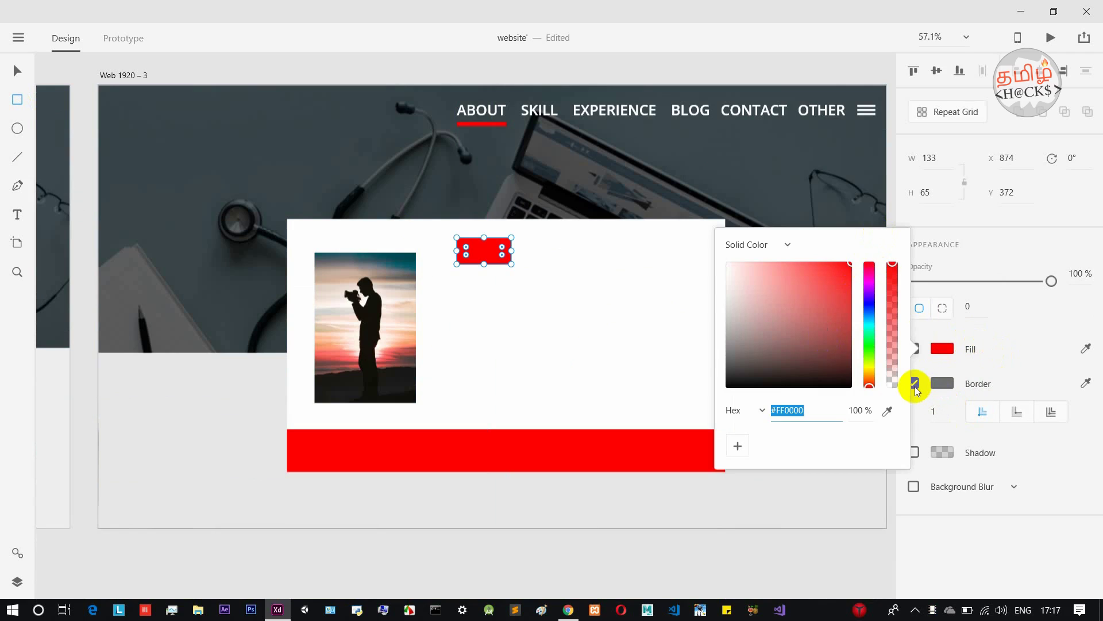
click(984, 361)
click(914, 384)
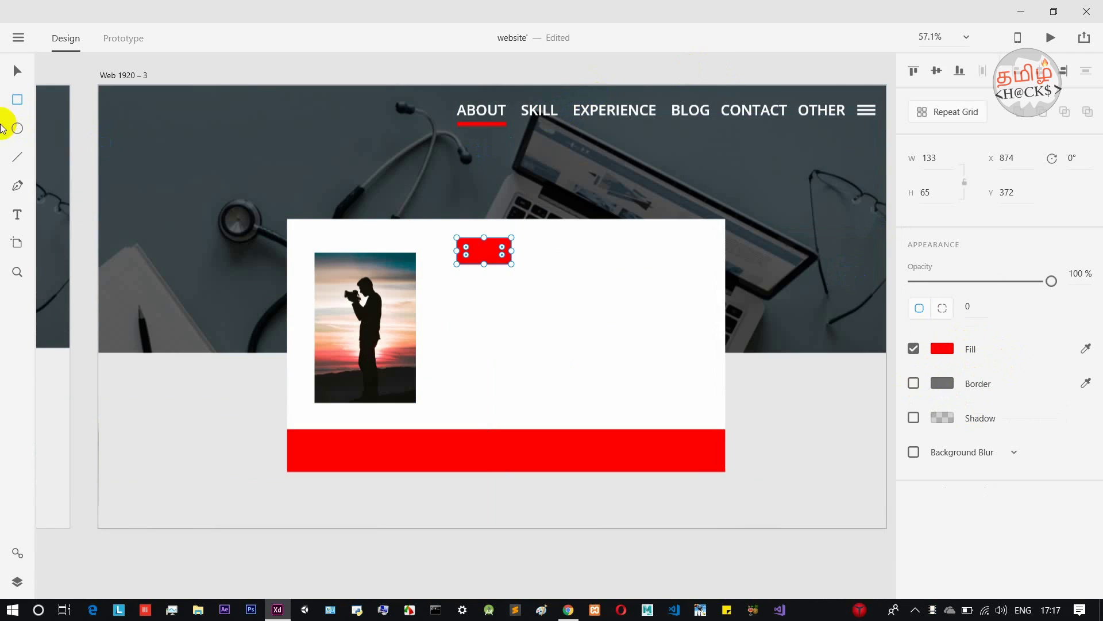
Copy the SKILL text onto the red box, change it to HELLO !, and widen the box.
click(17, 70)
click(522, 114)
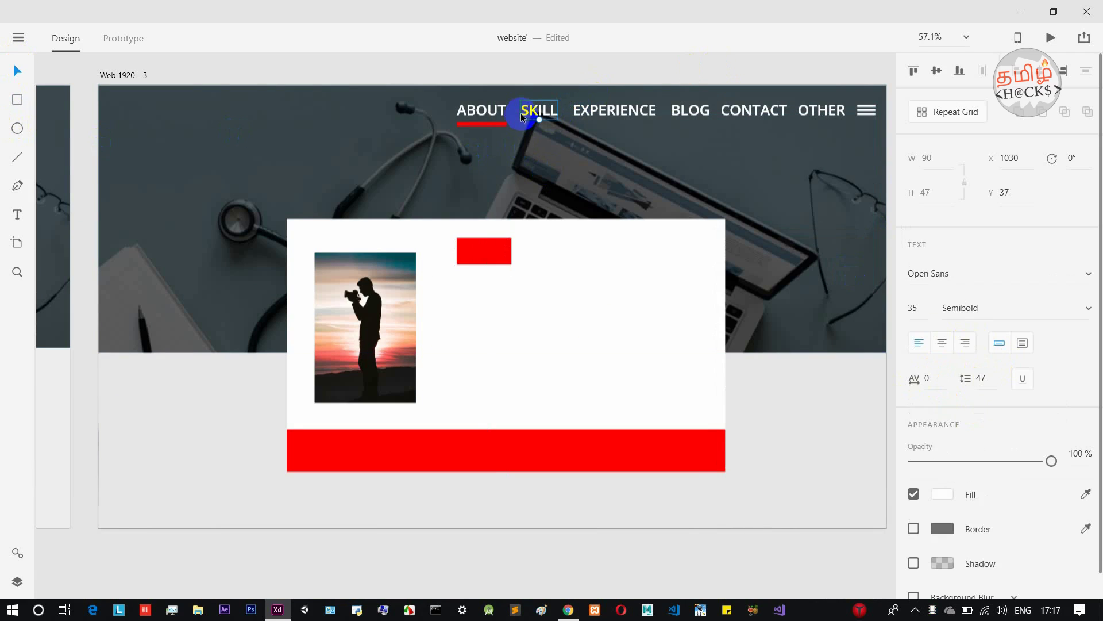
click(485, 251)
key(ctrl+z)
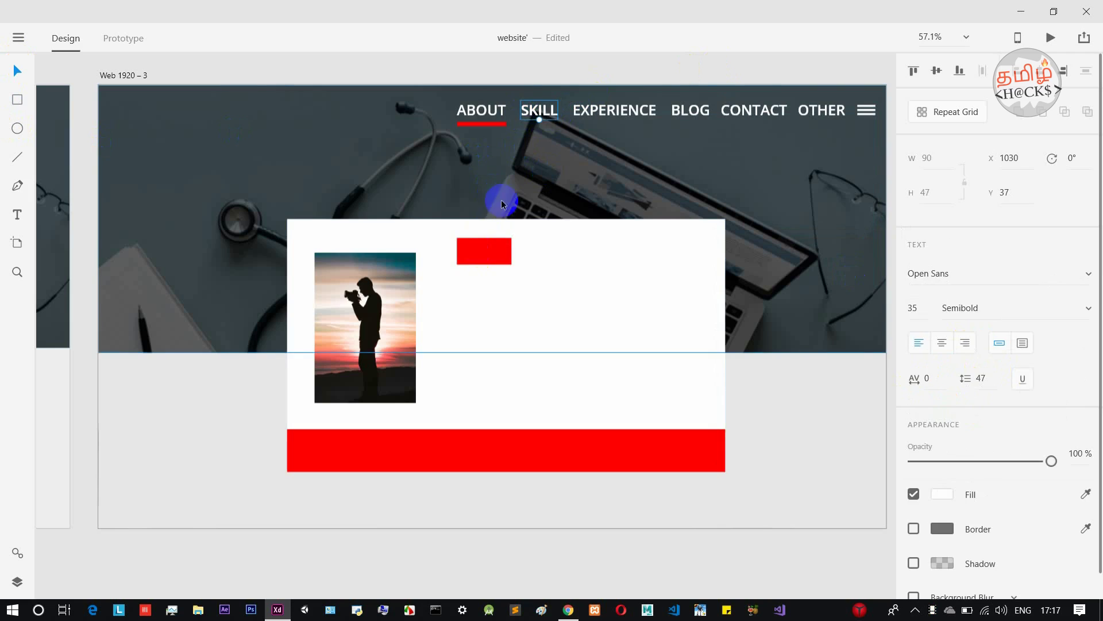
drag(537, 113, 484, 253)
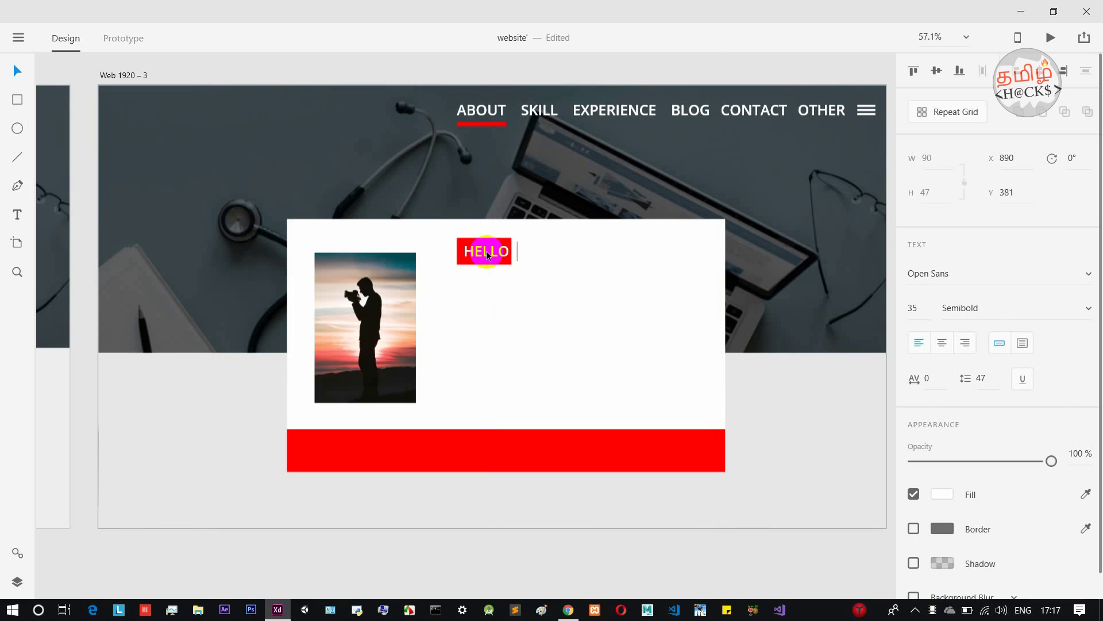
click(510, 261)
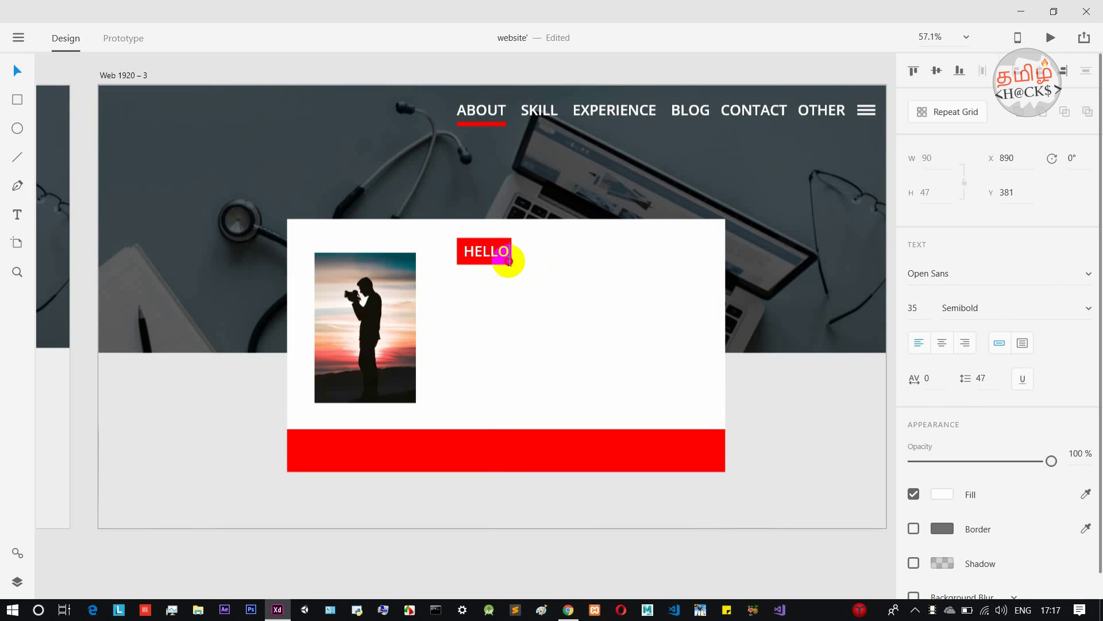
click(510, 265)
drag(511, 252, 522, 251)
click(549, 271)
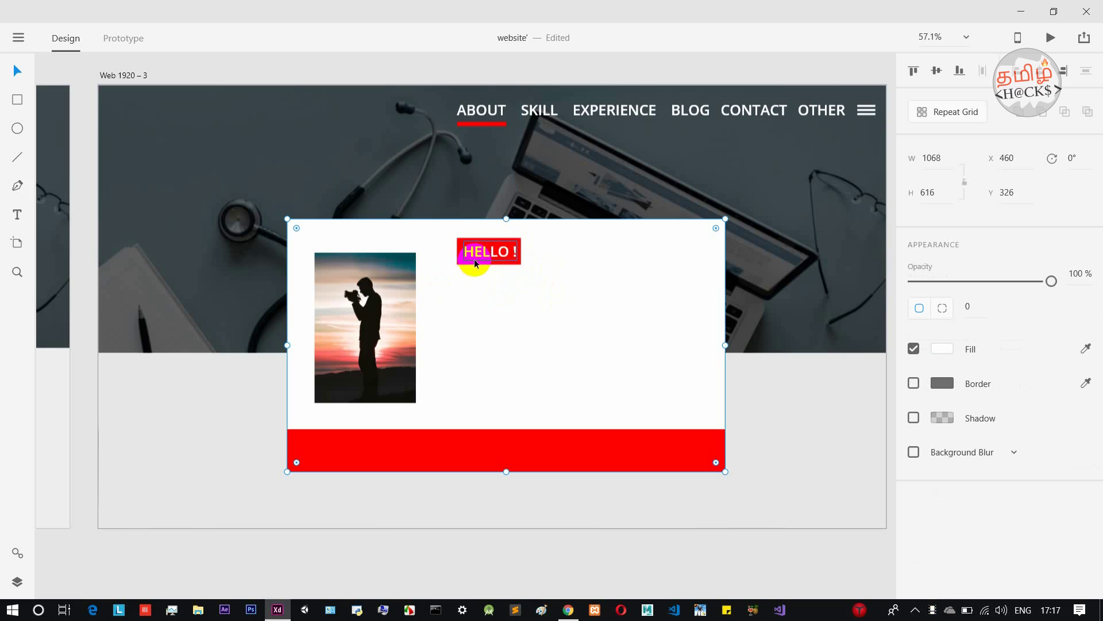
Draw a closed triangular pointer shape beneath the HELLO ! badge.
scroll(475, 266, up, 5)
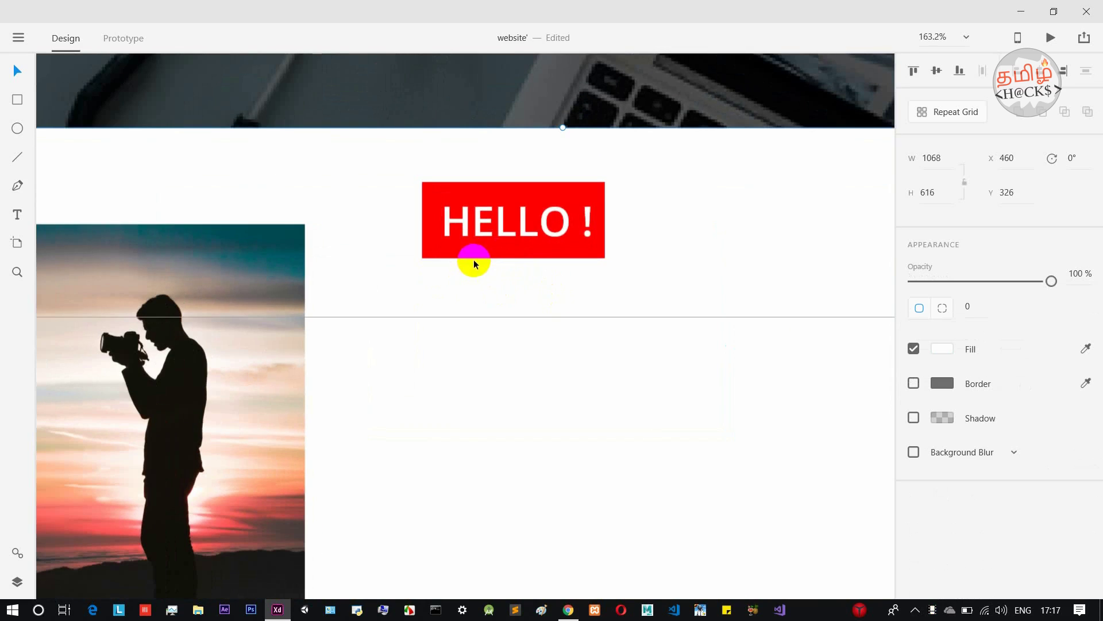
click(56, 134)
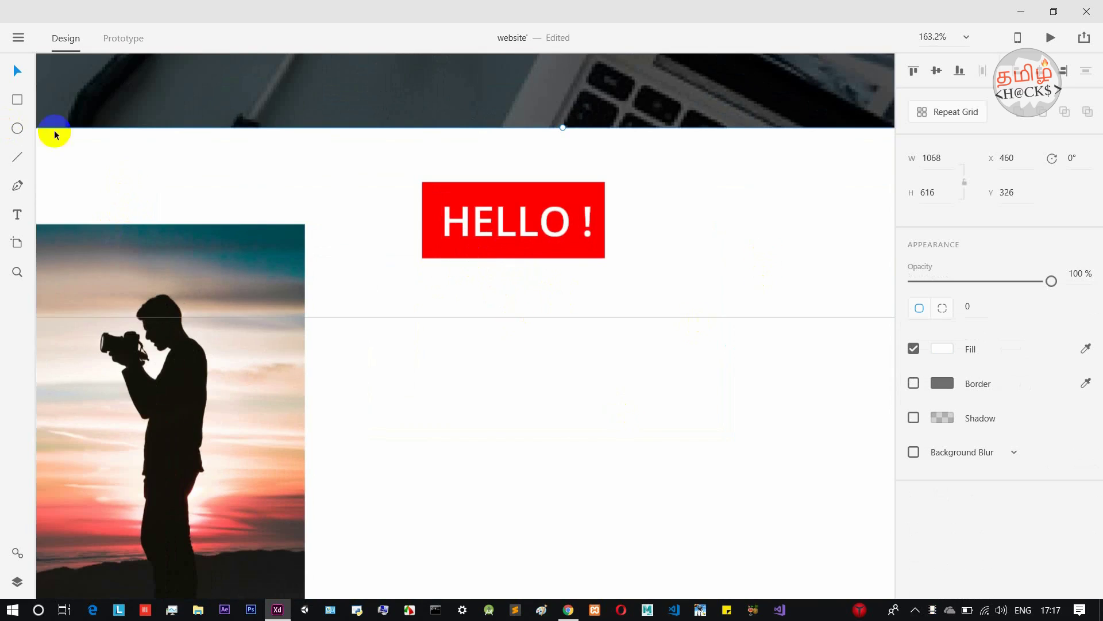
click(17, 185)
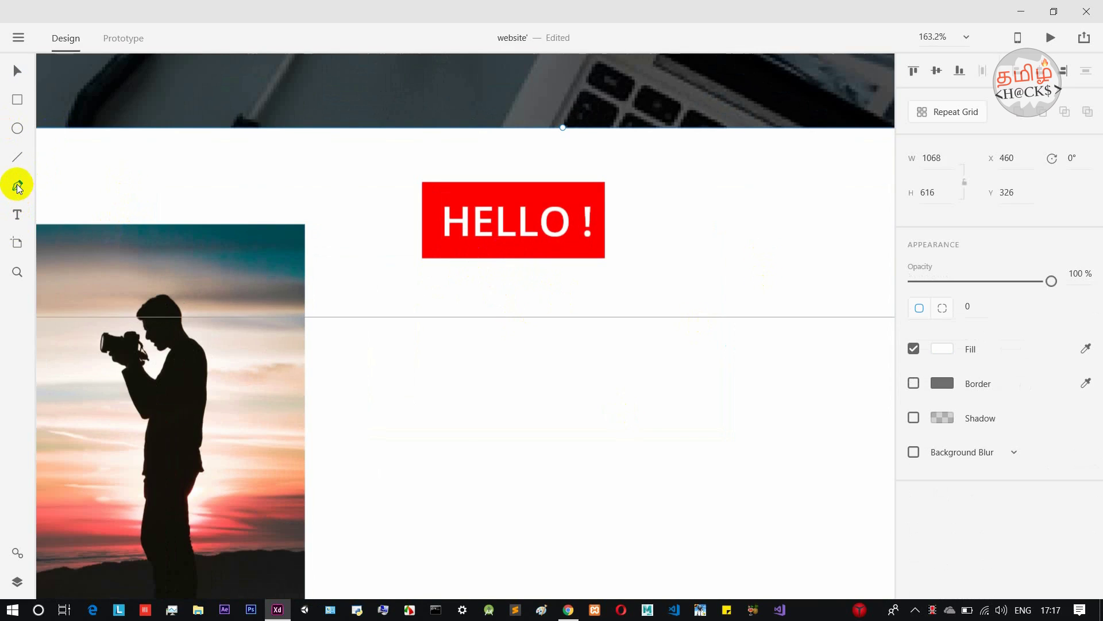
click(455, 251)
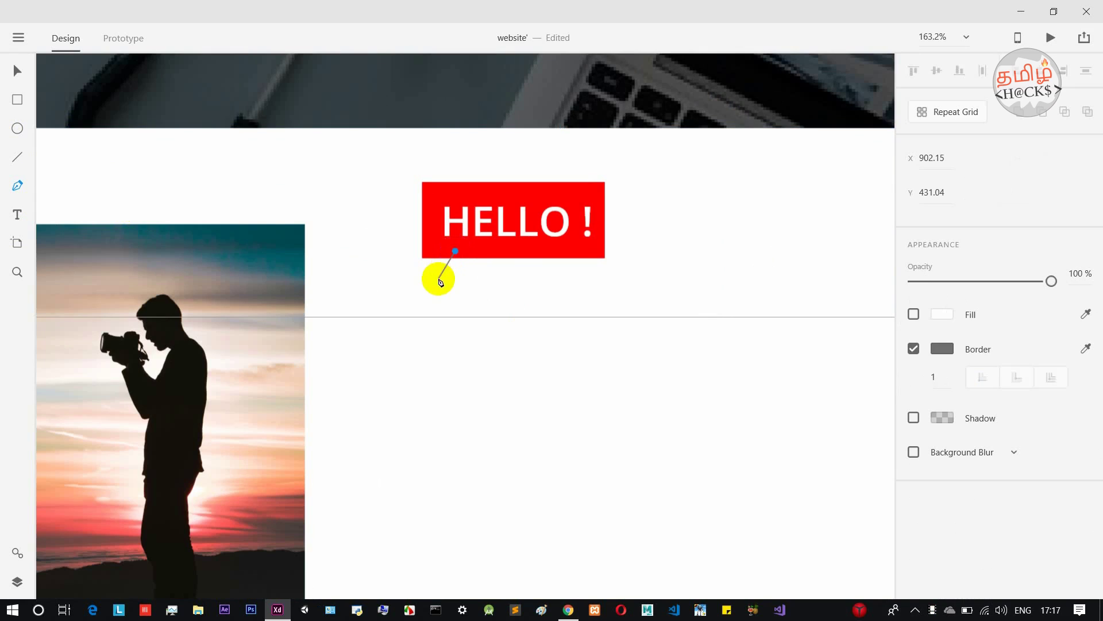
click(438, 278)
click(491, 251)
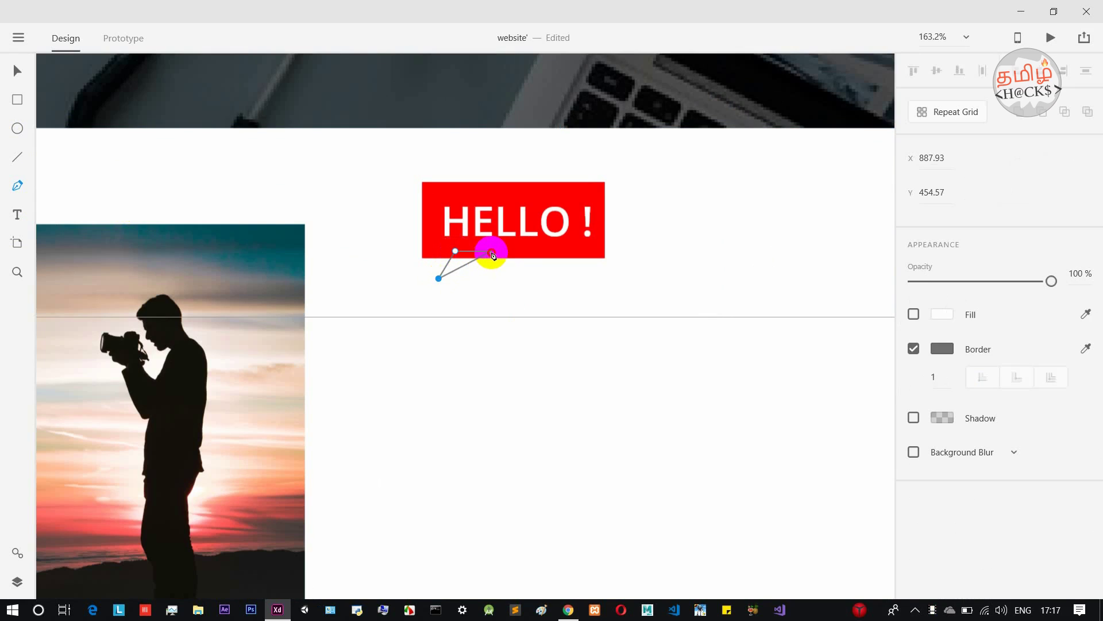
click(455, 251)
key(Escape)
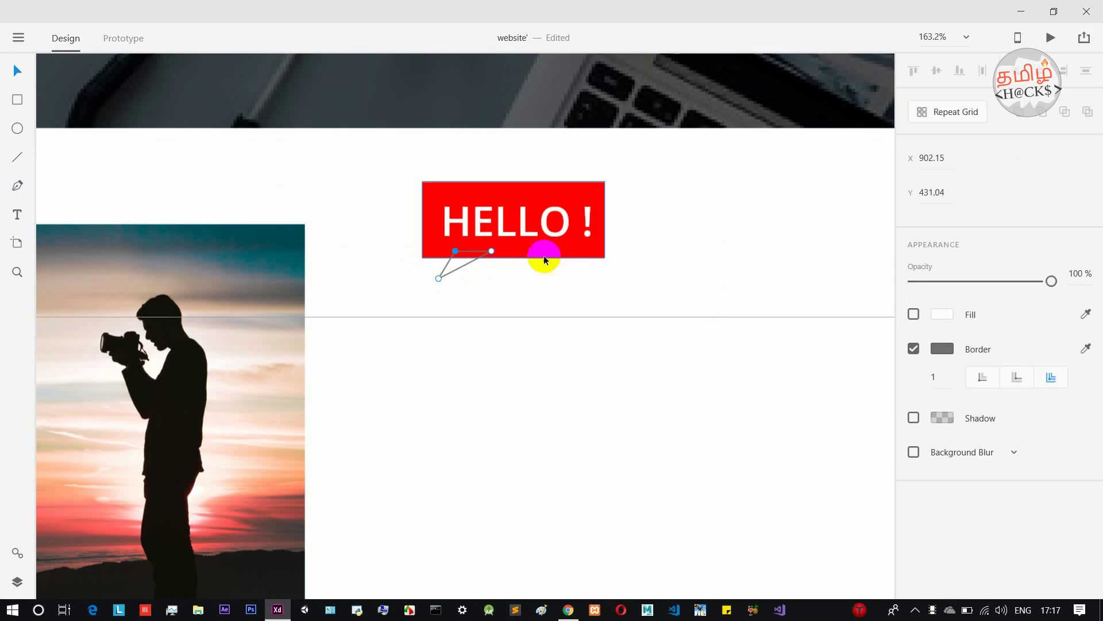
Give the triangle a solid #FF0000 red fill with no outline.
click(915, 349)
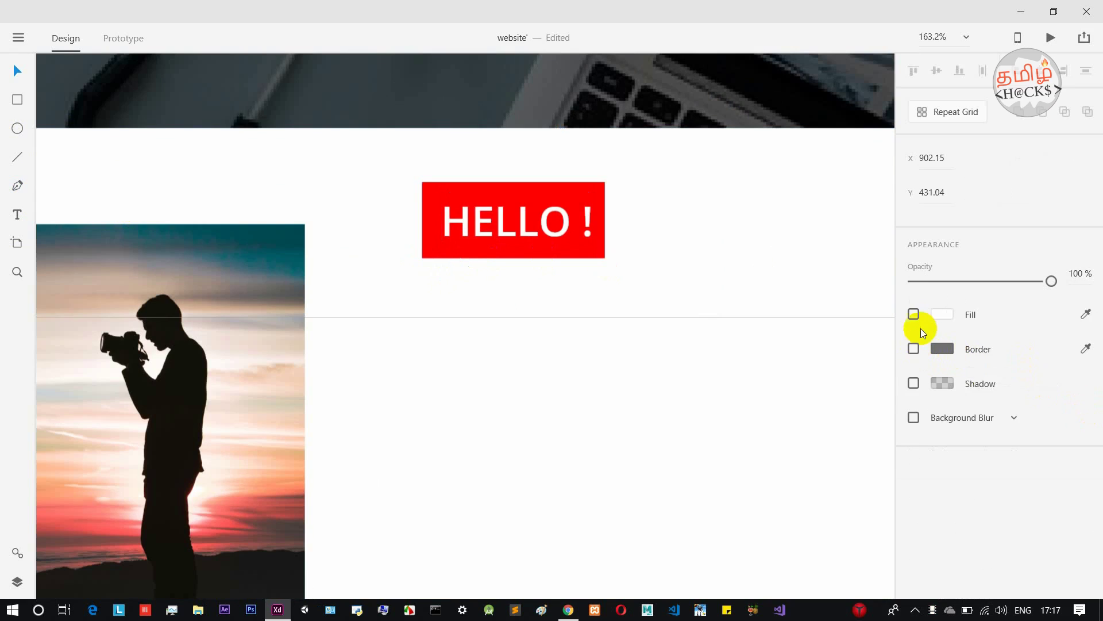
click(914, 313)
click(938, 314)
drag(870, 293, 871, 234)
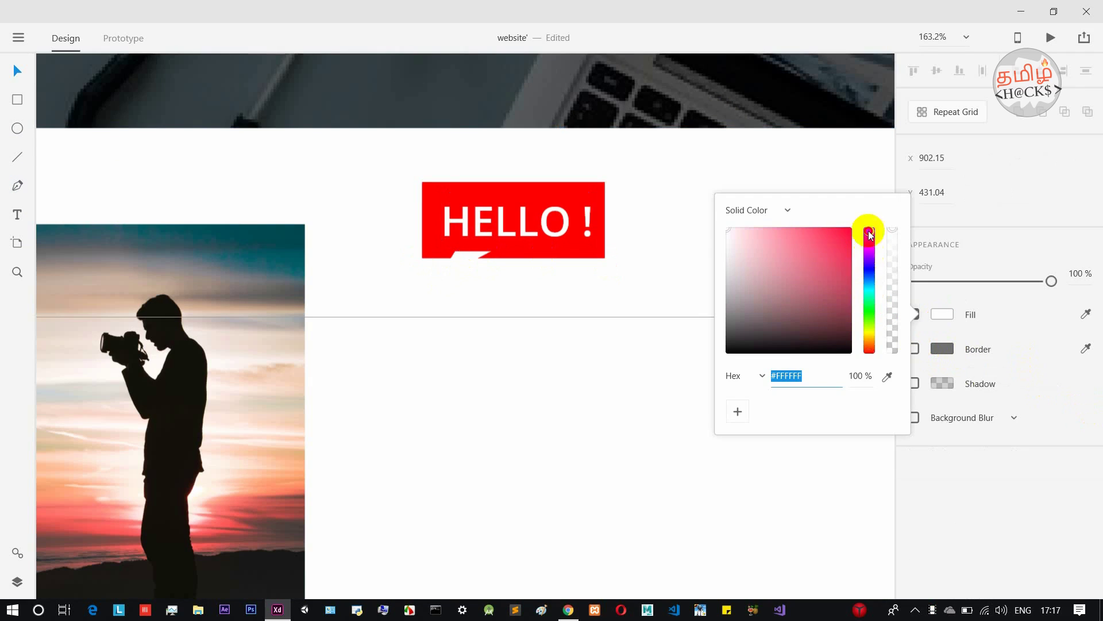
drag(796, 285, 858, 225)
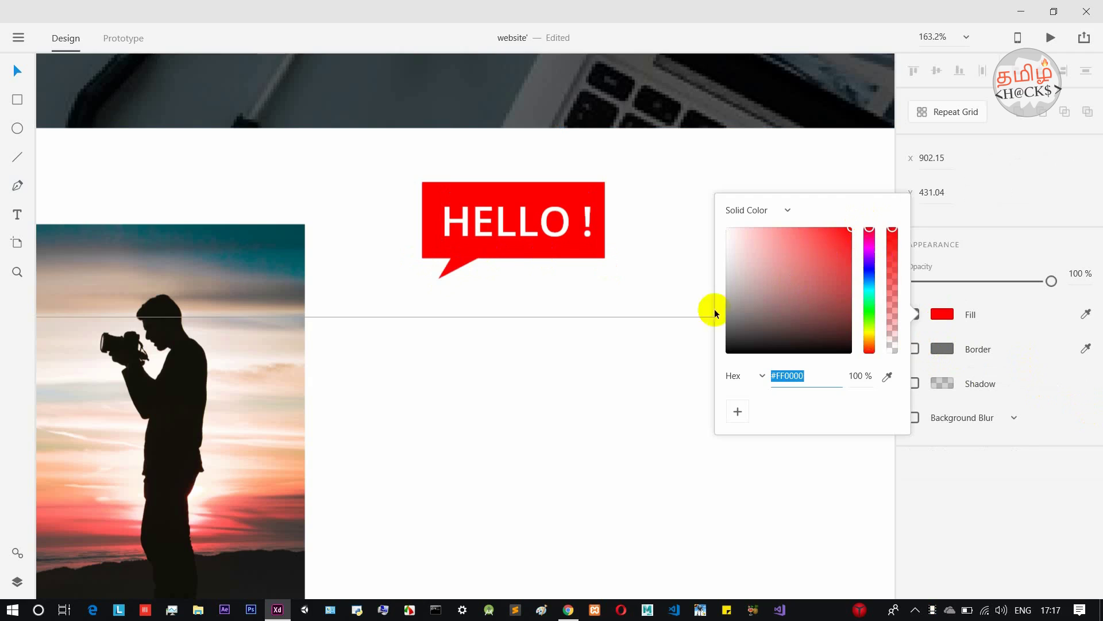
double_click(432, 252)
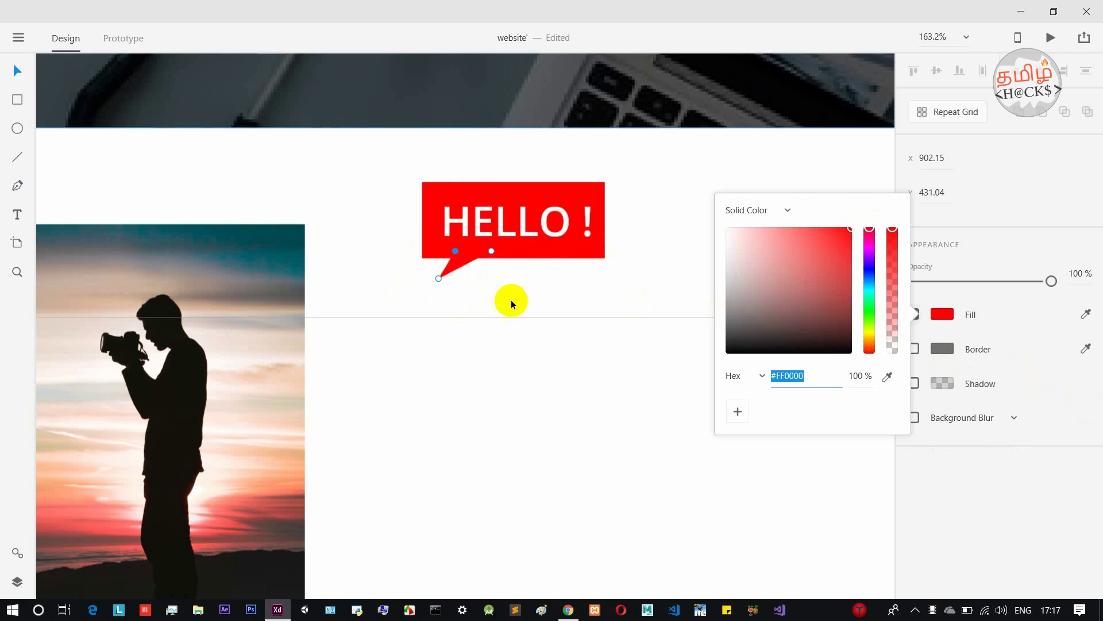
click(987, 208)
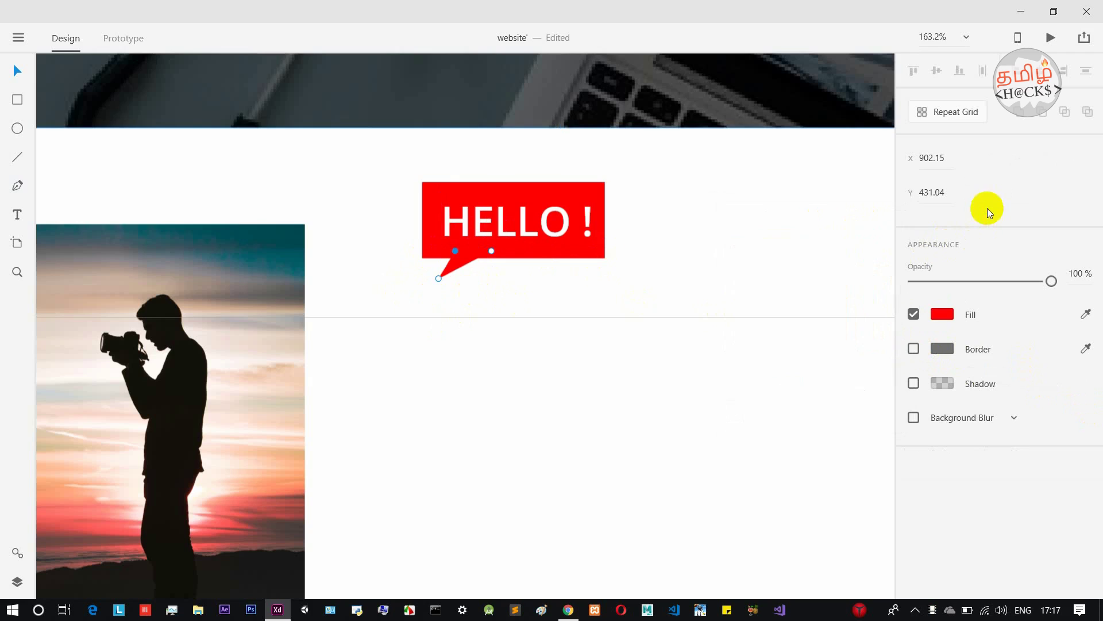
click(723, 243)
scroll(723, 243, down, 5)
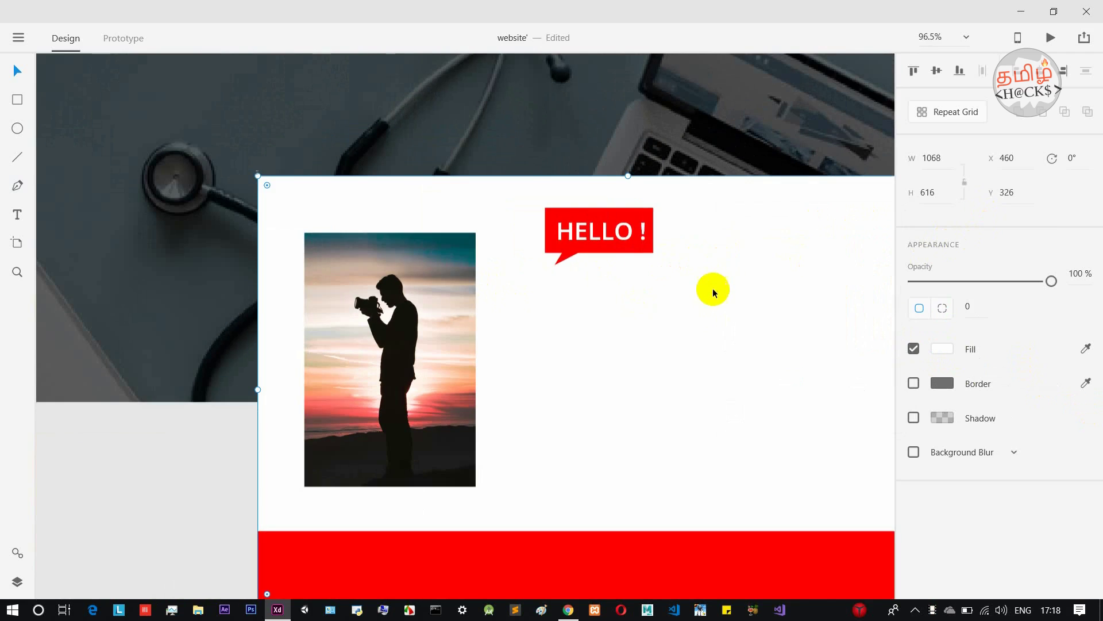
scroll(723, 276, down, 5)
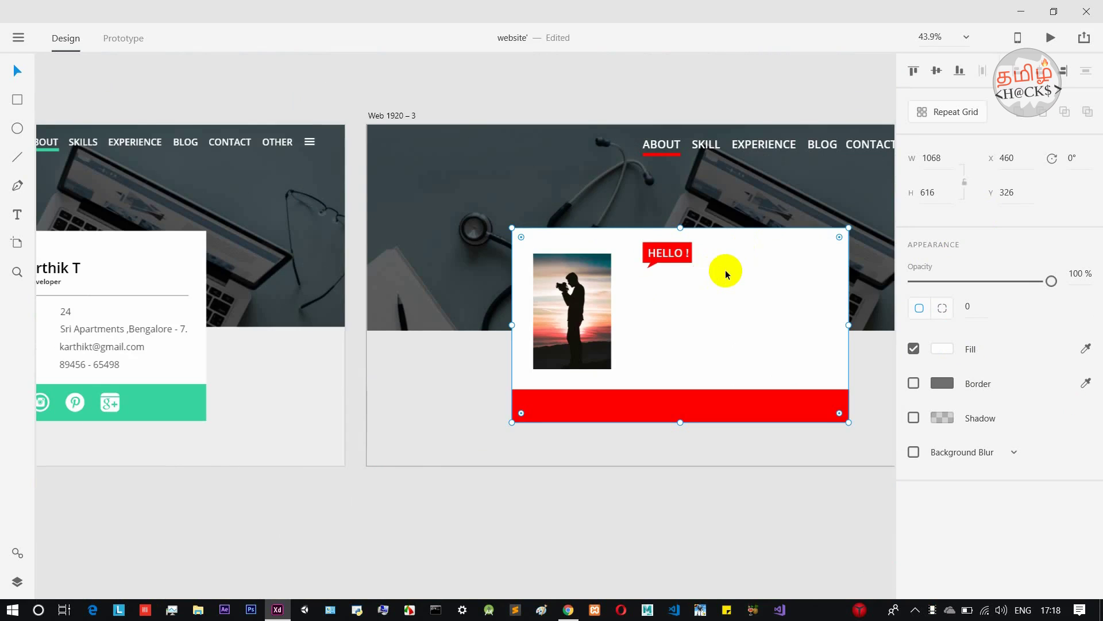
scroll(726, 275, up, 6)
Duplicate the HELLO ! text below the bubble, make it black, and retype it as "I'm" plus the person's name.
click(661, 254)
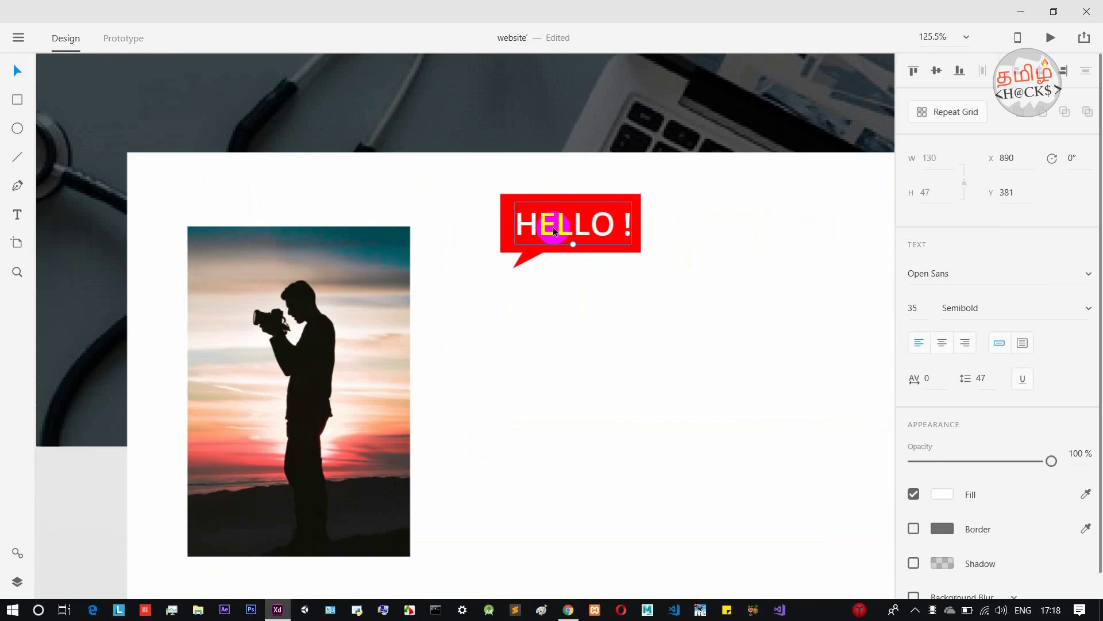
drag(553, 226, 552, 306)
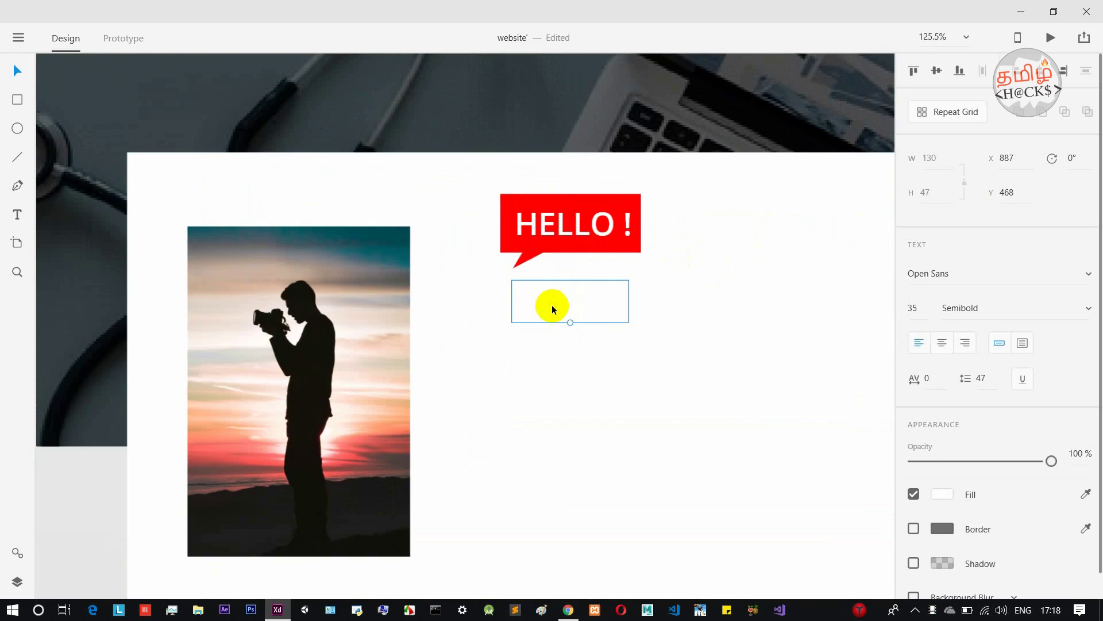
click(942, 494)
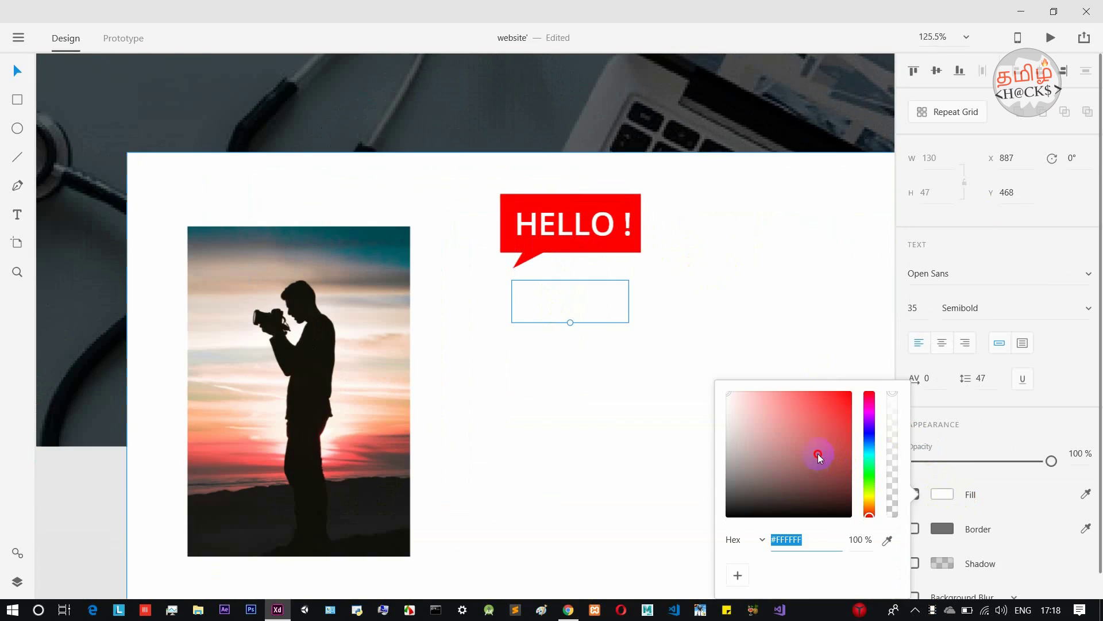
drag(819, 454, 711, 534)
click(584, 316)
double_click(585, 316)
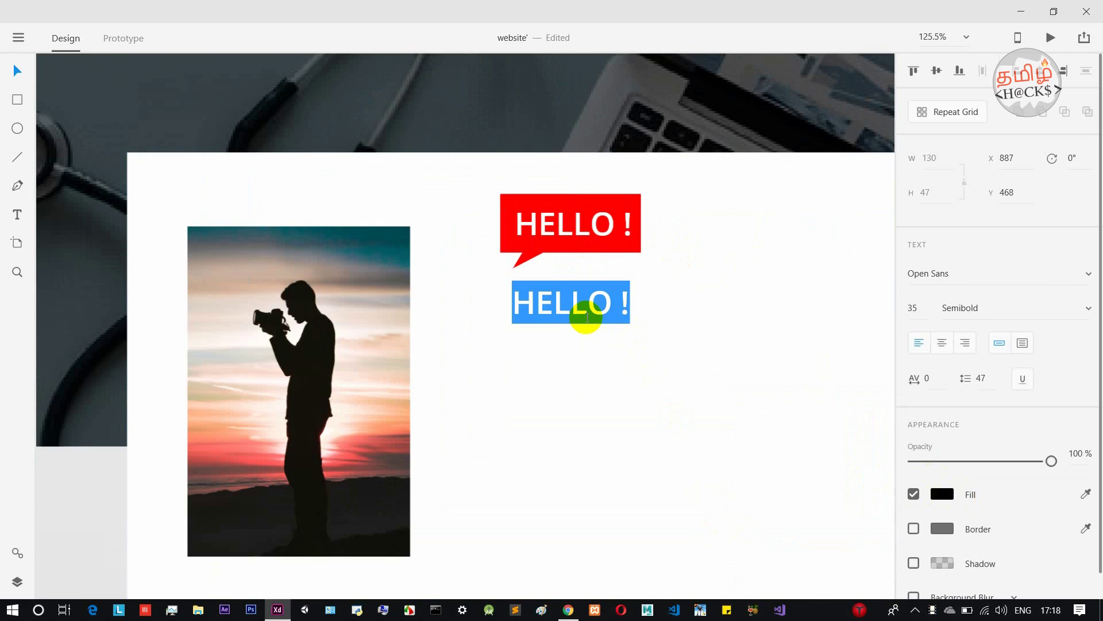
text(i'M)
key(BackSpace)
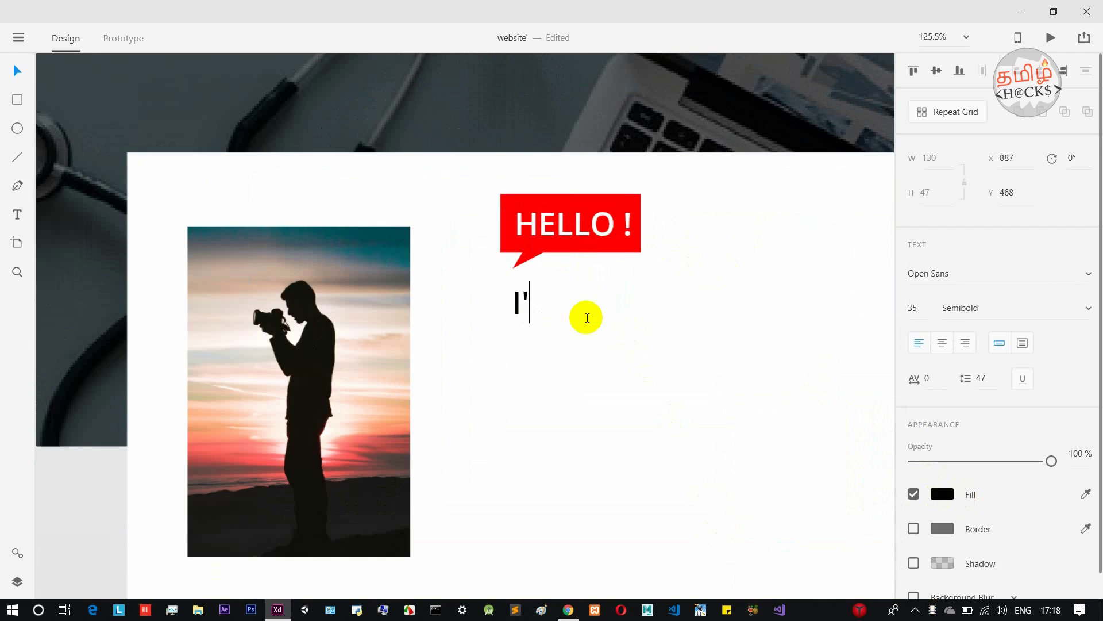
key(Caps_Lock)
text(m K)
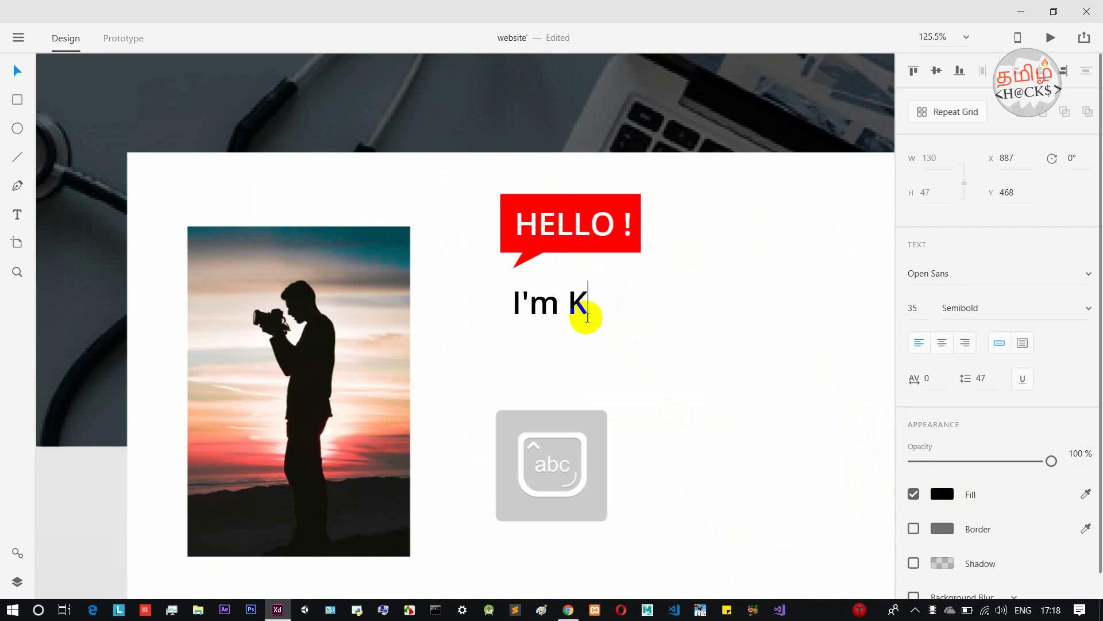
text(arth)
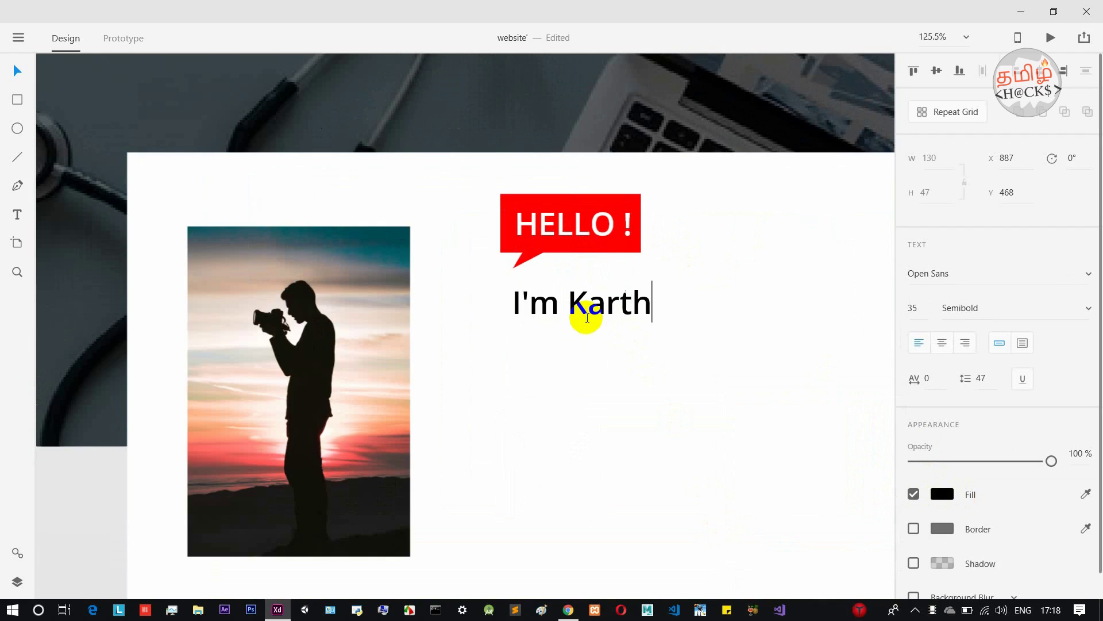
text(ik T)
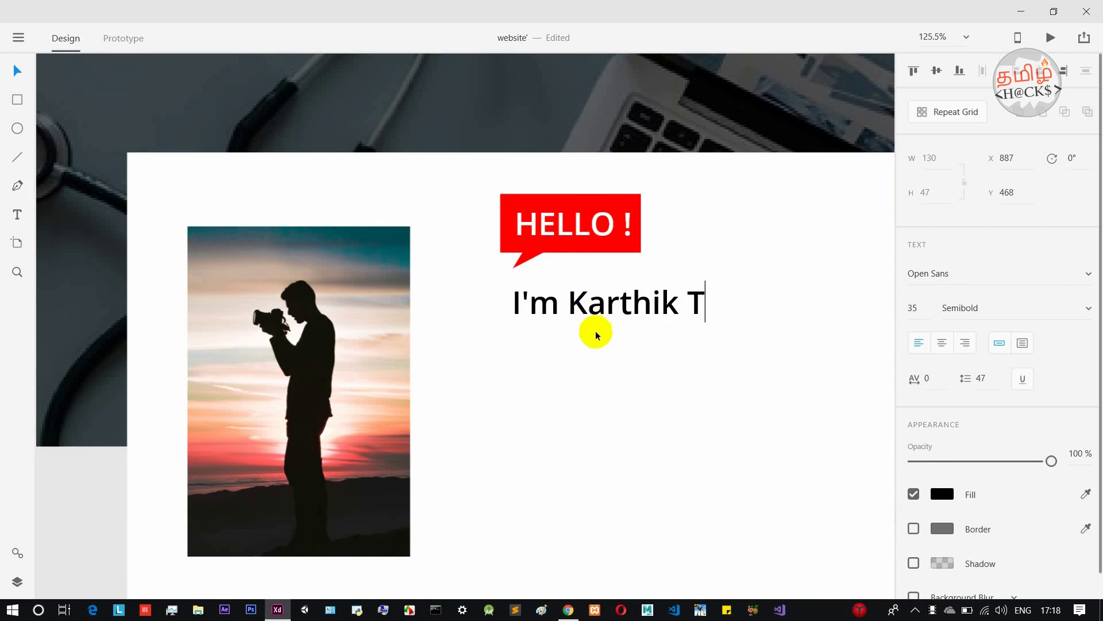
key(Escape)
Enlarge the name heading, position it under the bubble, and duplicate it just below.
drag(608, 322, 629, 344)
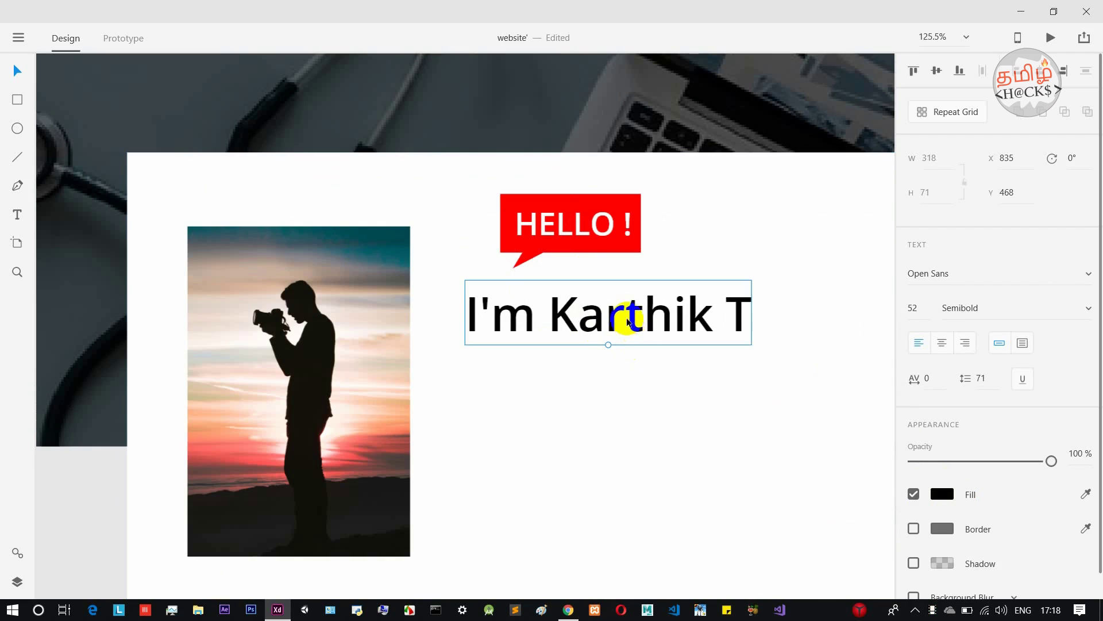
drag(628, 315, 664, 309)
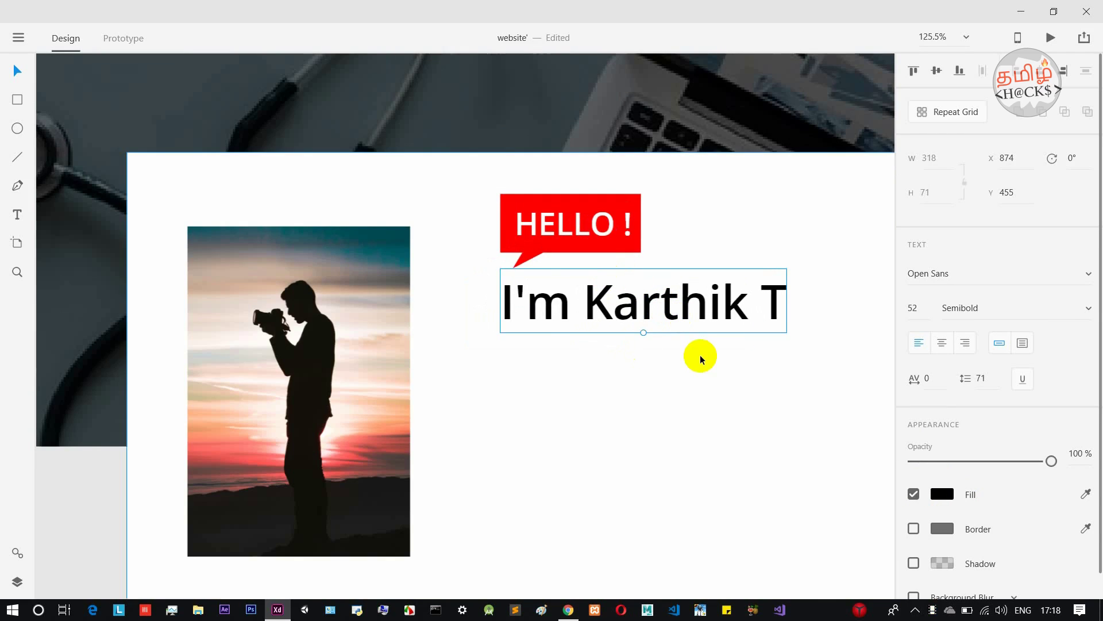
scroll(699, 354, down, 5)
scroll(700, 354, down, 3)
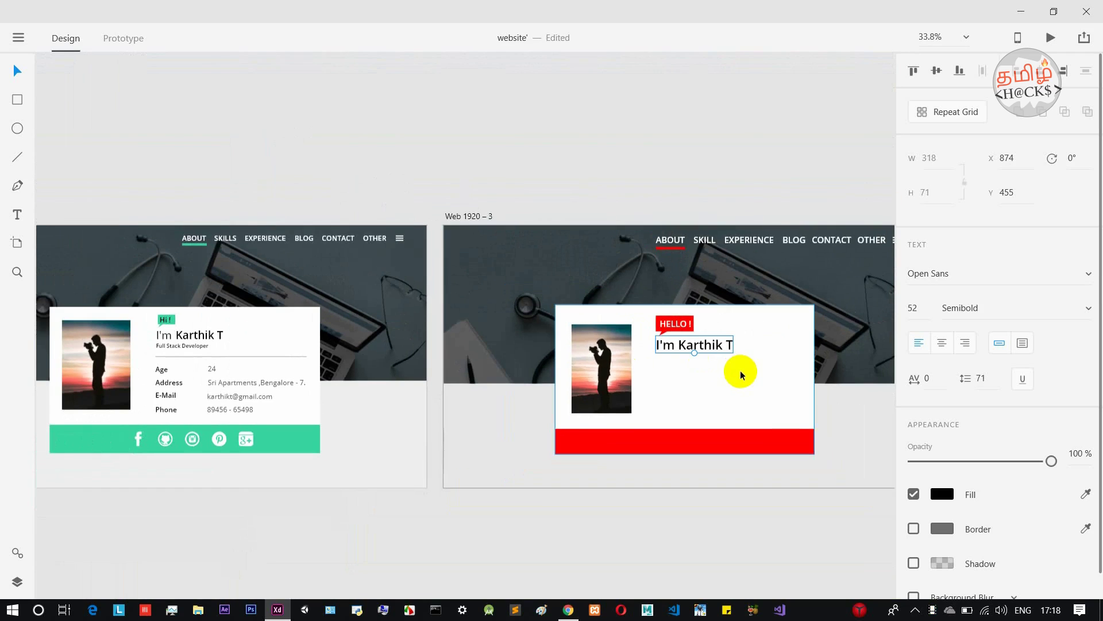
drag(705, 153, 571, 104)
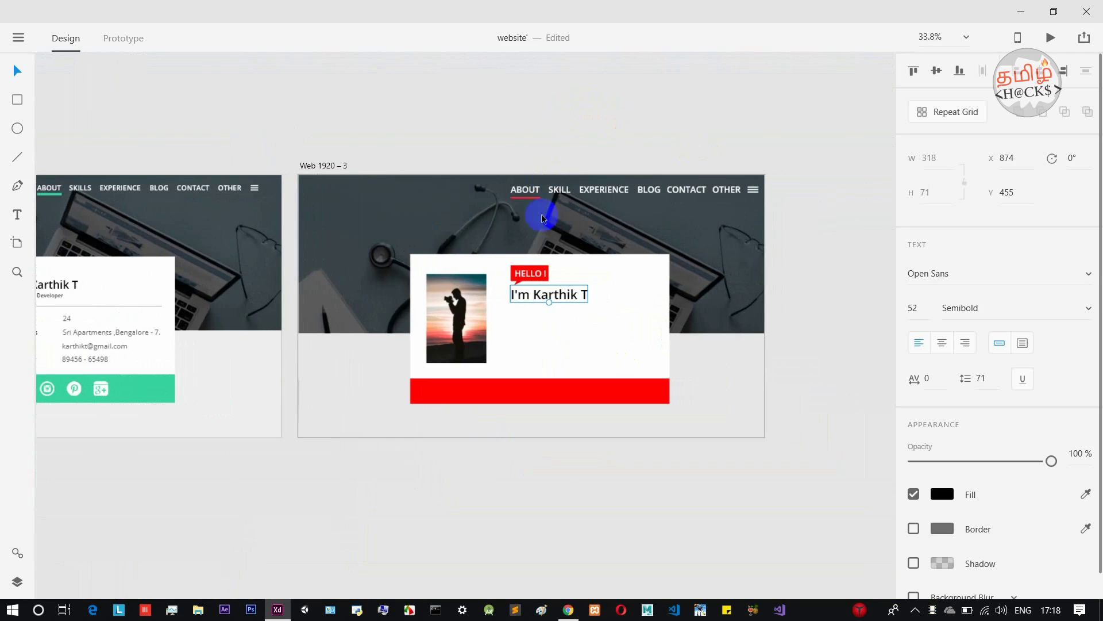
scroll(568, 296, up, 6)
drag(534, 303, 538, 326)
Retype the copied heading as 'Full Stack Developer' and shrink it to subtitle size.
double_click(538, 327)
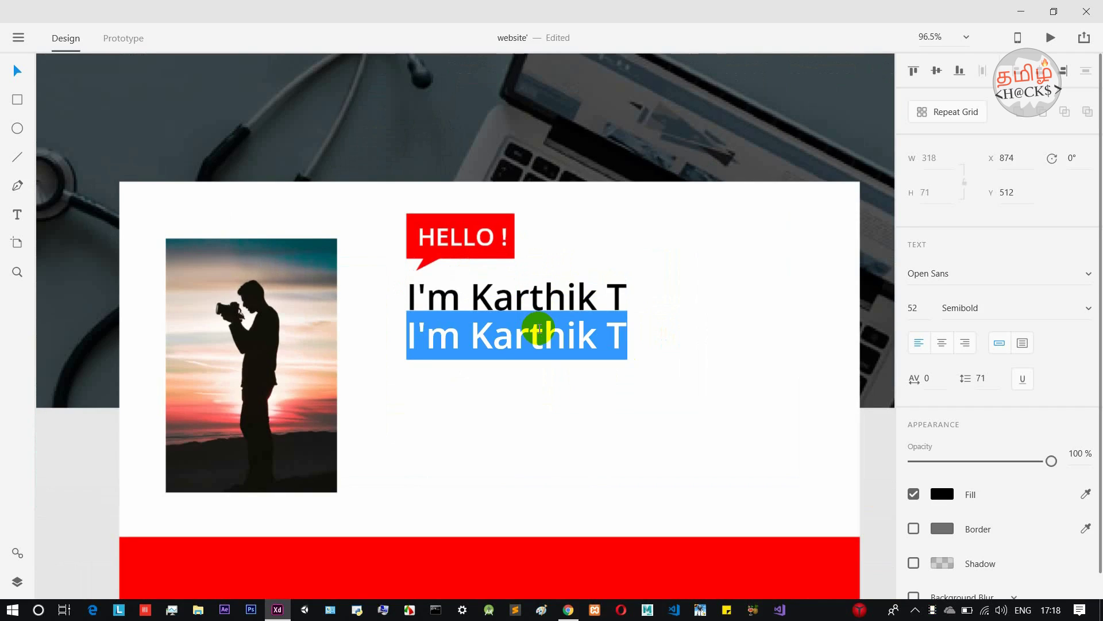
text(Full S)
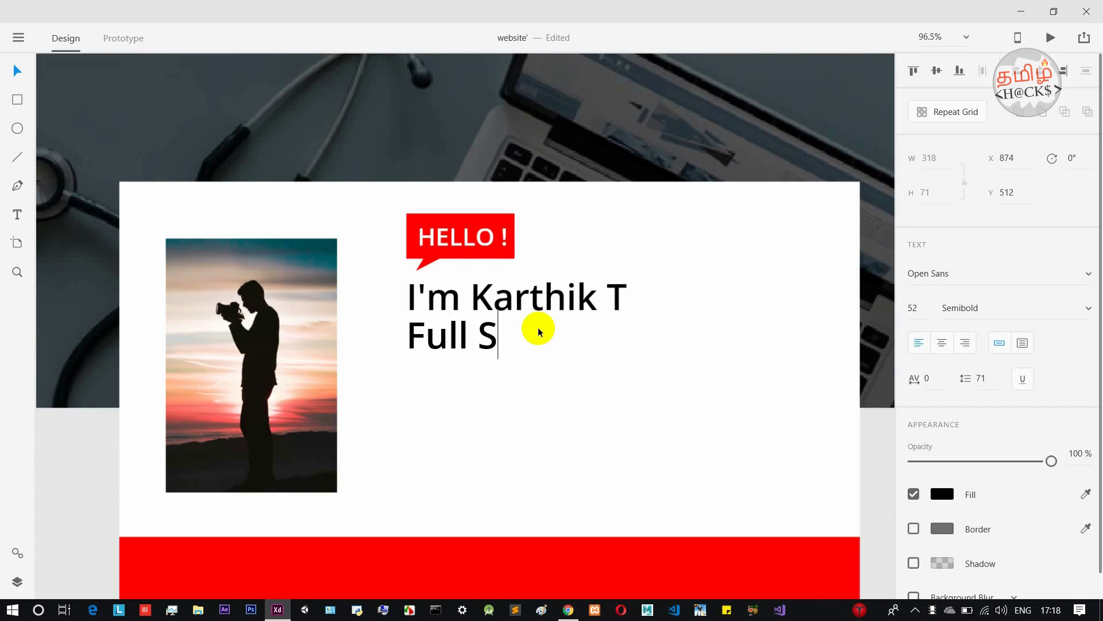
text(tack Dev)
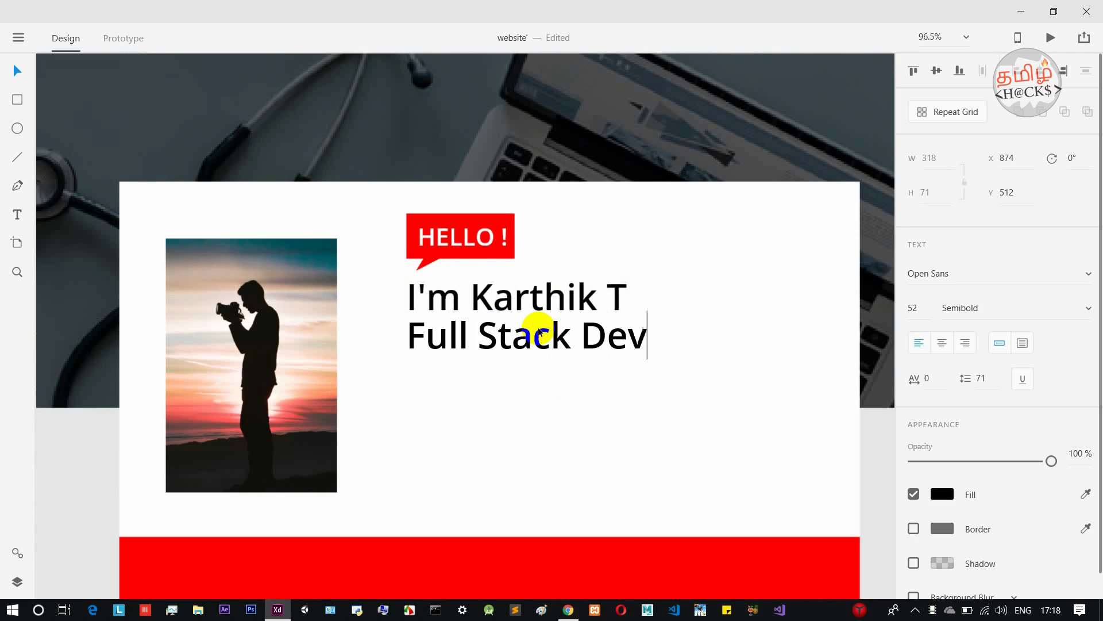
text(eloper)
key(Escape)
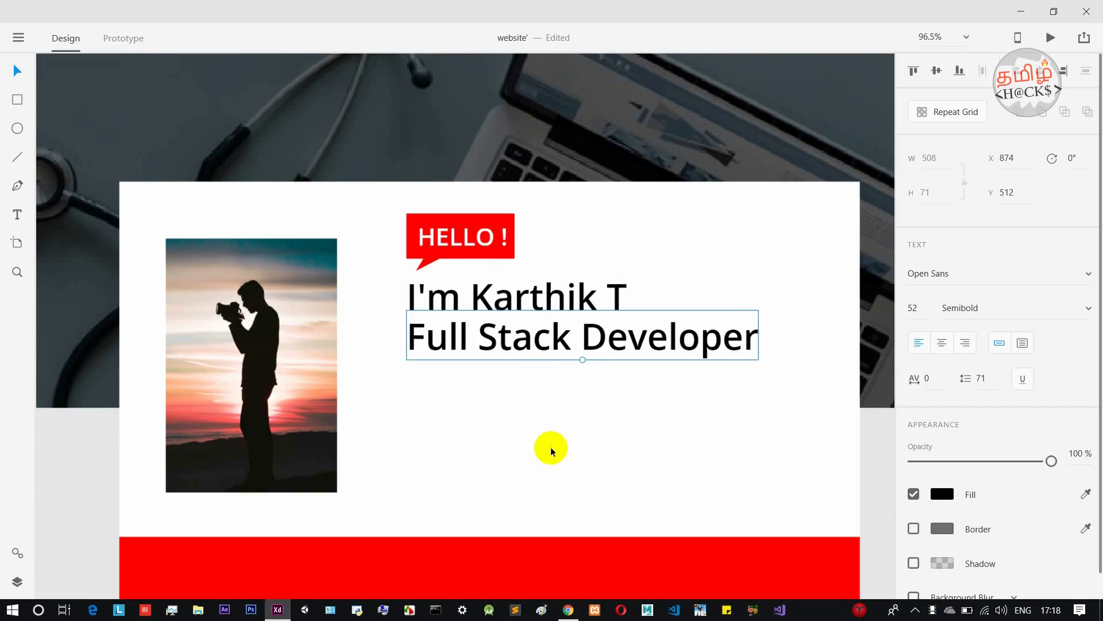
drag(582, 359, 545, 334)
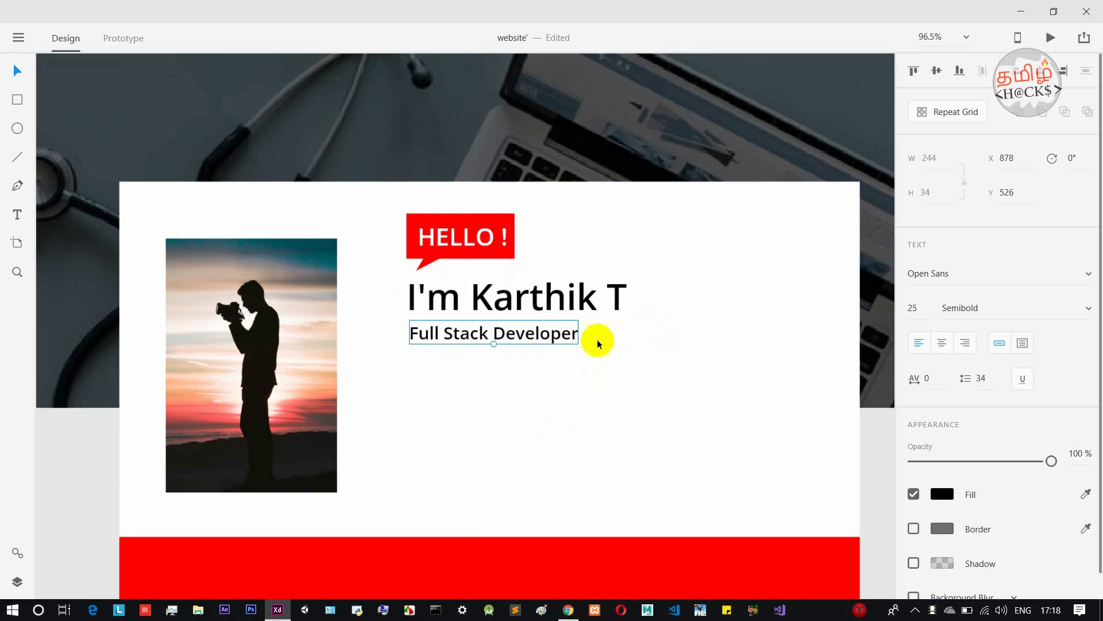
click(642, 353)
scroll(614, 343, down, 1)
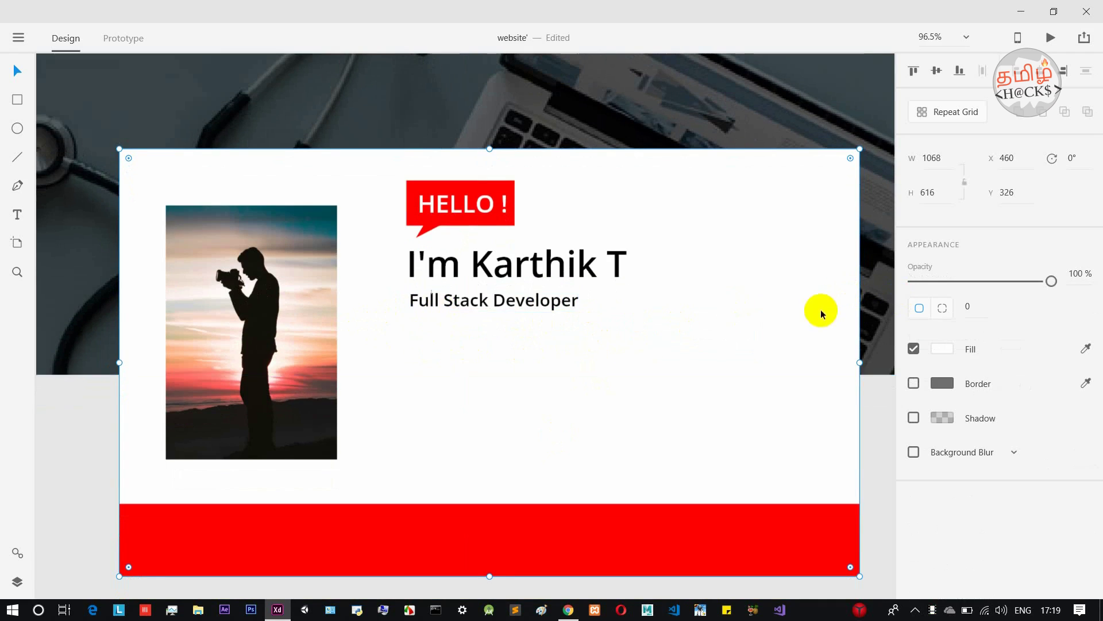
Draw a horizontal line under the job title and set its border width to 3.
click(15, 158)
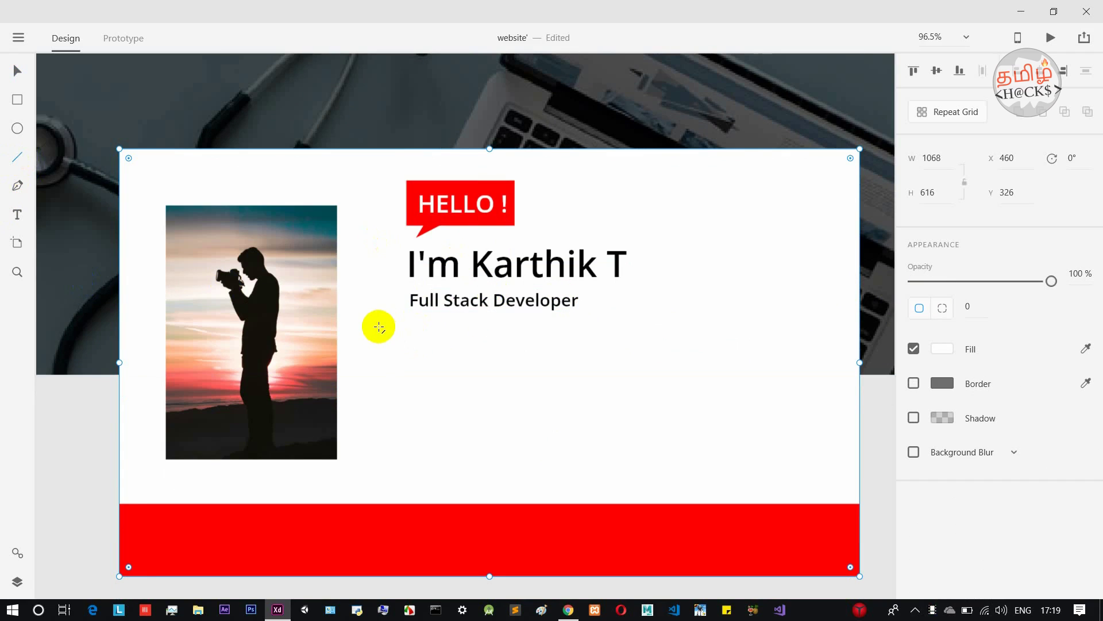
mouse_move(379, 326)
mouse_down()
mouse_move(847, 324)
mouse_move(828, 326)
mouse_up()
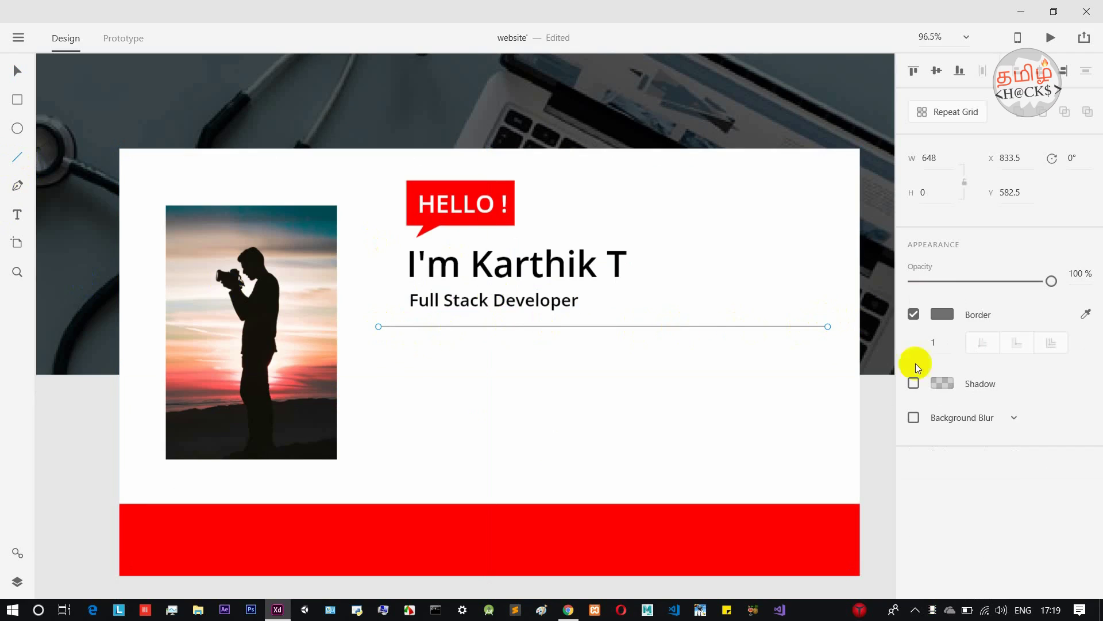
click(941, 337)
text(3)
key(Return)
scroll(632, 322, down, 2)
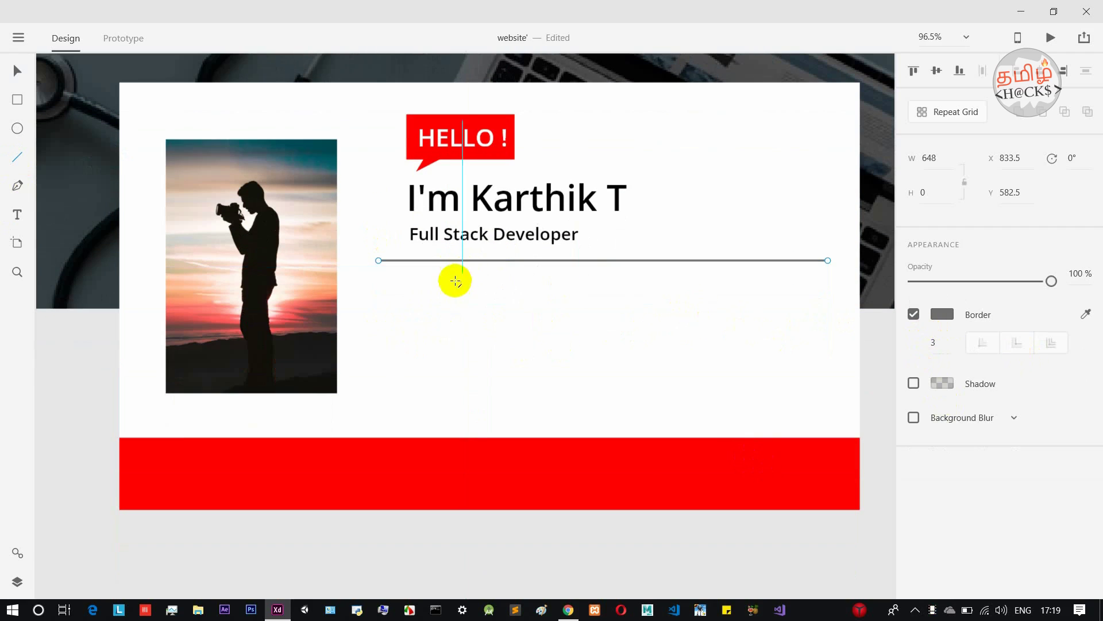
Copy the job title below the divider as an Age label, enlarge it, and stack evenly spaced copies beneath.
click(17, 71)
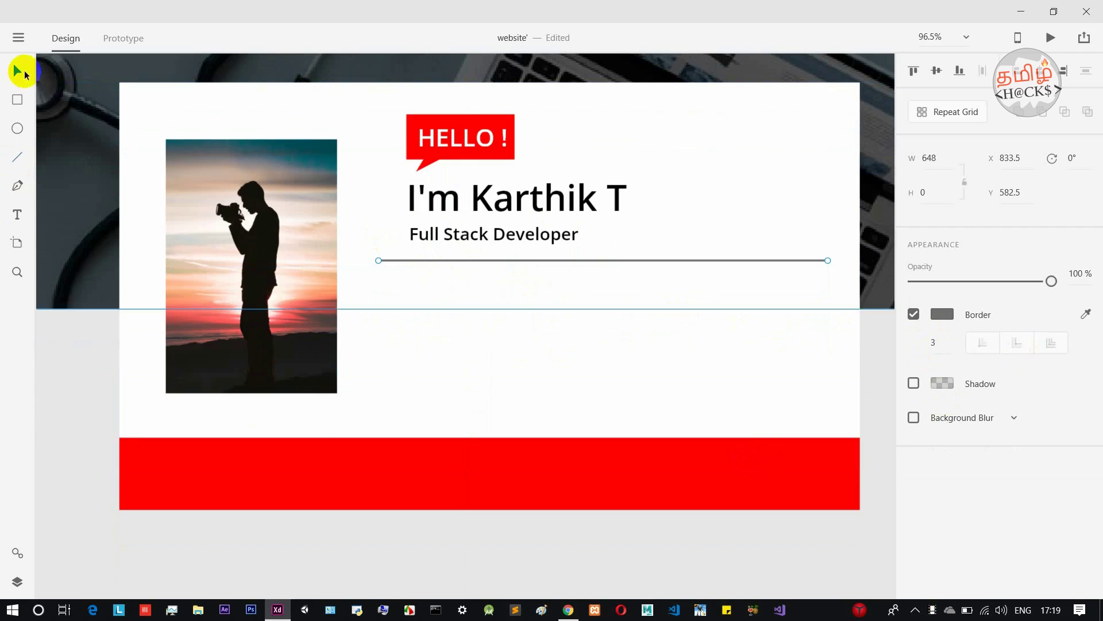
click(489, 233)
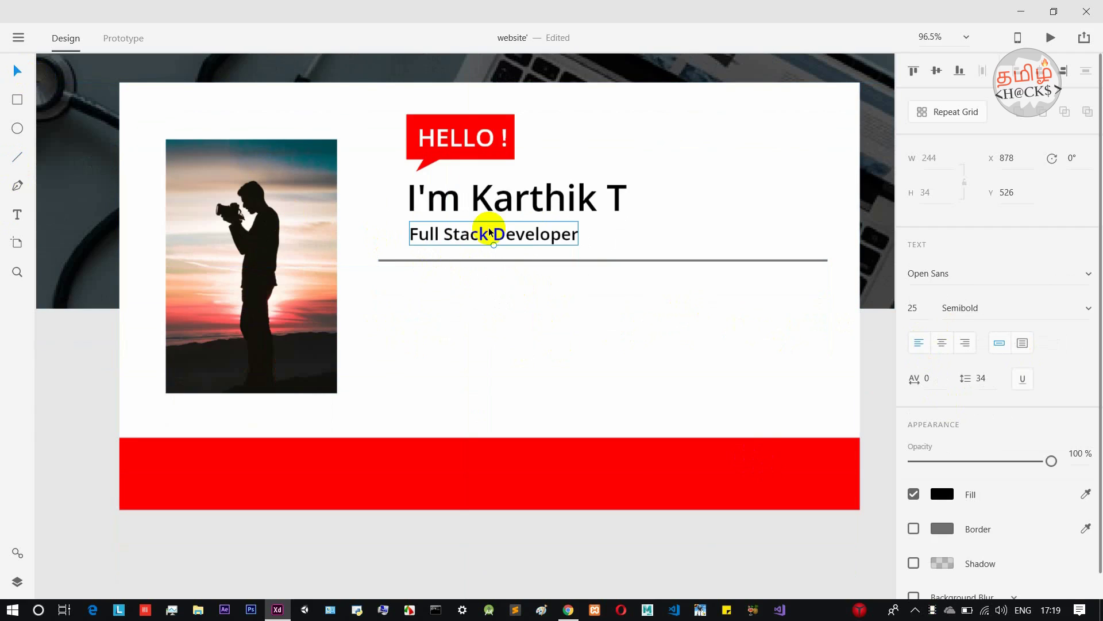
drag(489, 233, 454, 273)
double_click(454, 273)
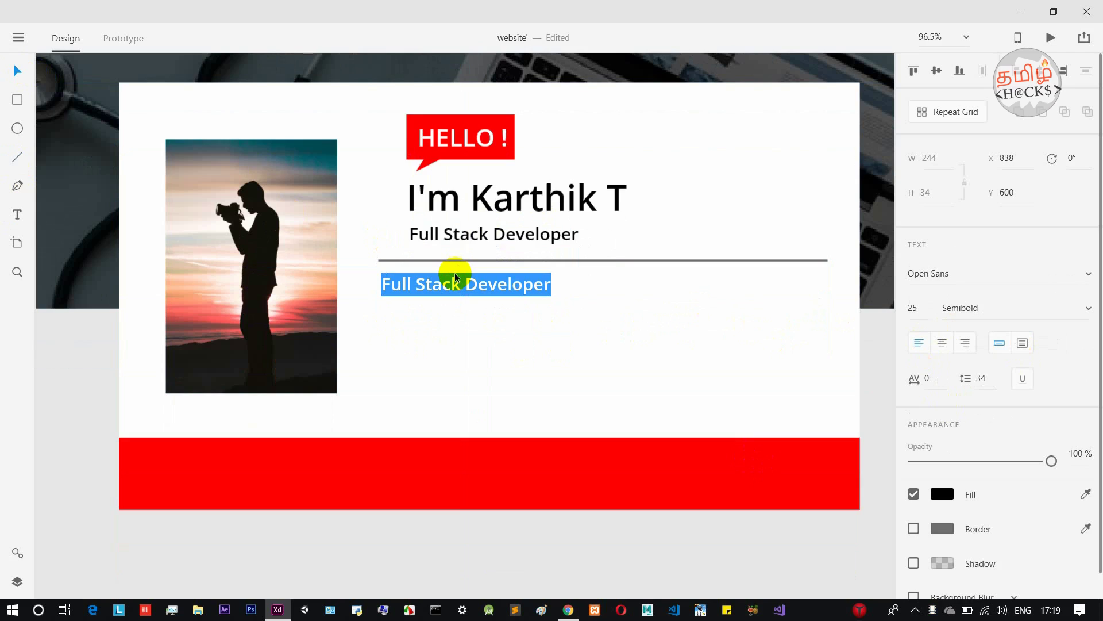
text(Age)
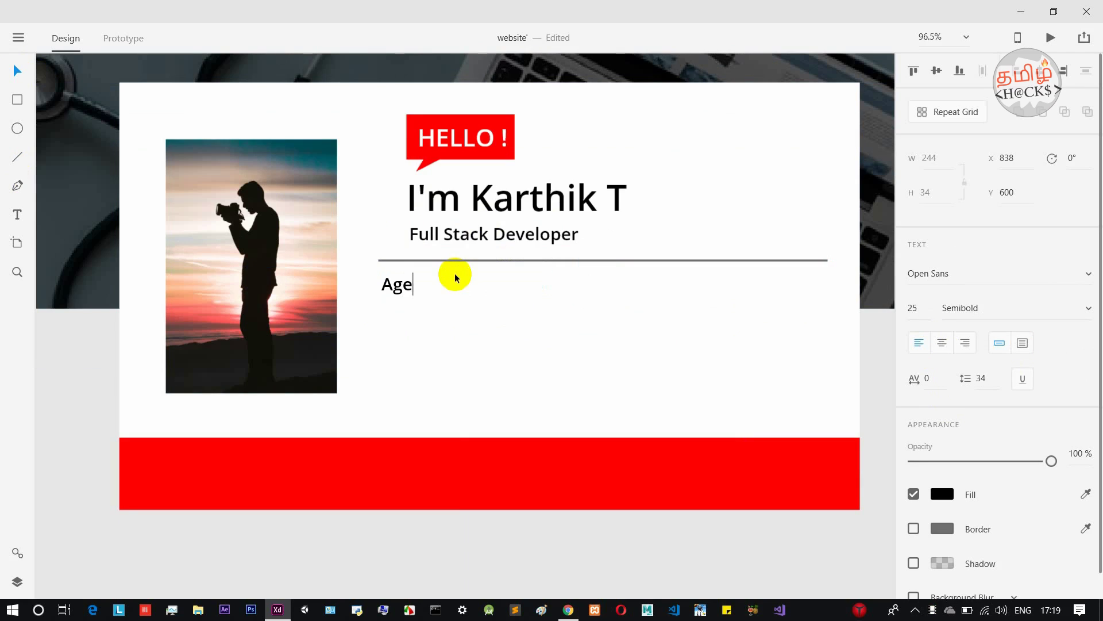
key(Escape)
drag(398, 297, 429, 292)
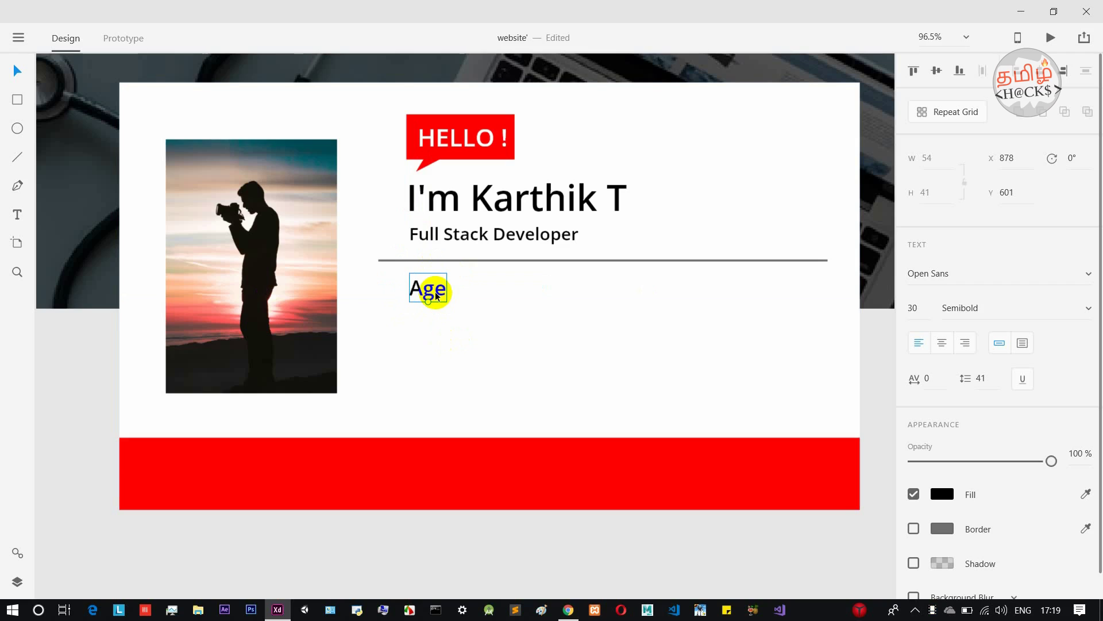
alt+drag(436, 296, 430, 405)
drag(429, 364, 427, 377)
click(533, 298)
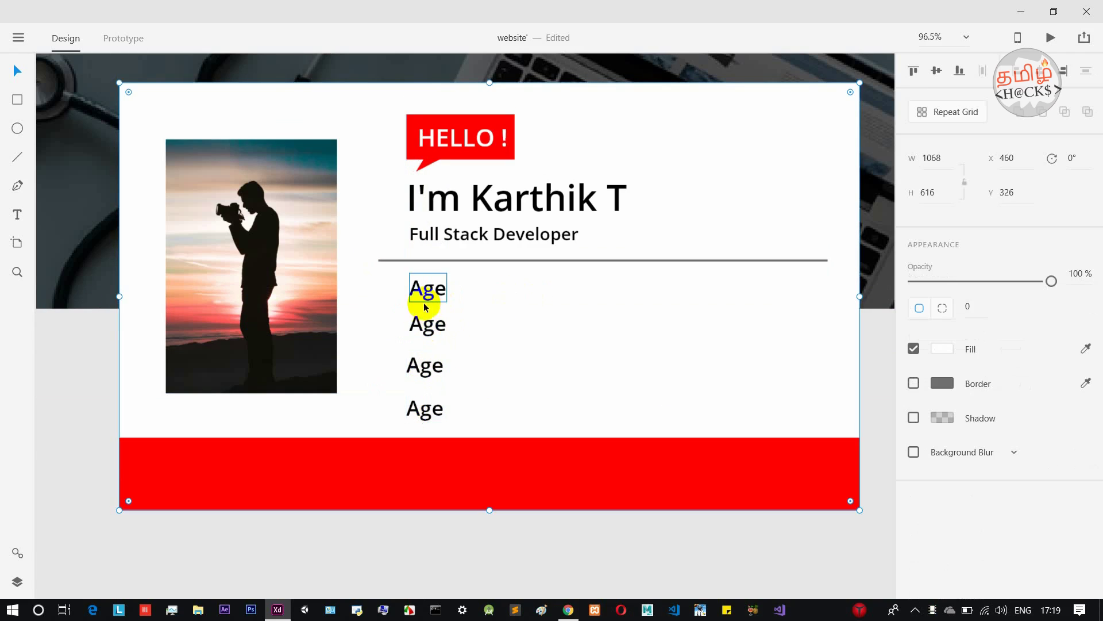
Rename the copied labels to Address, E-Mail and Phone.
click(422, 335)
text(Addre)
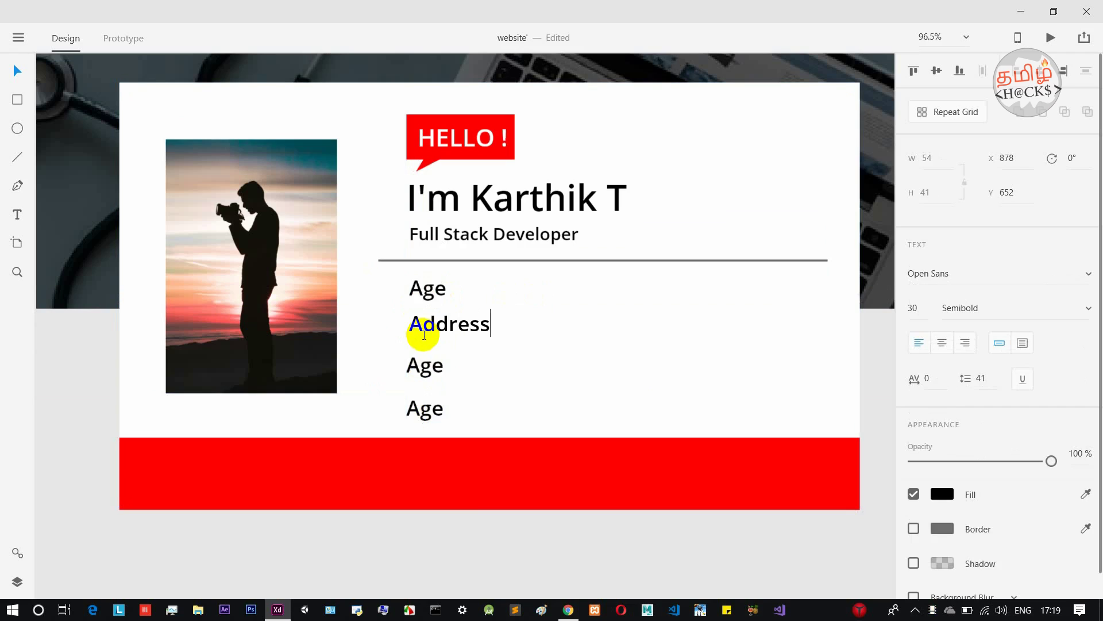
text(ss)
click(426, 369)
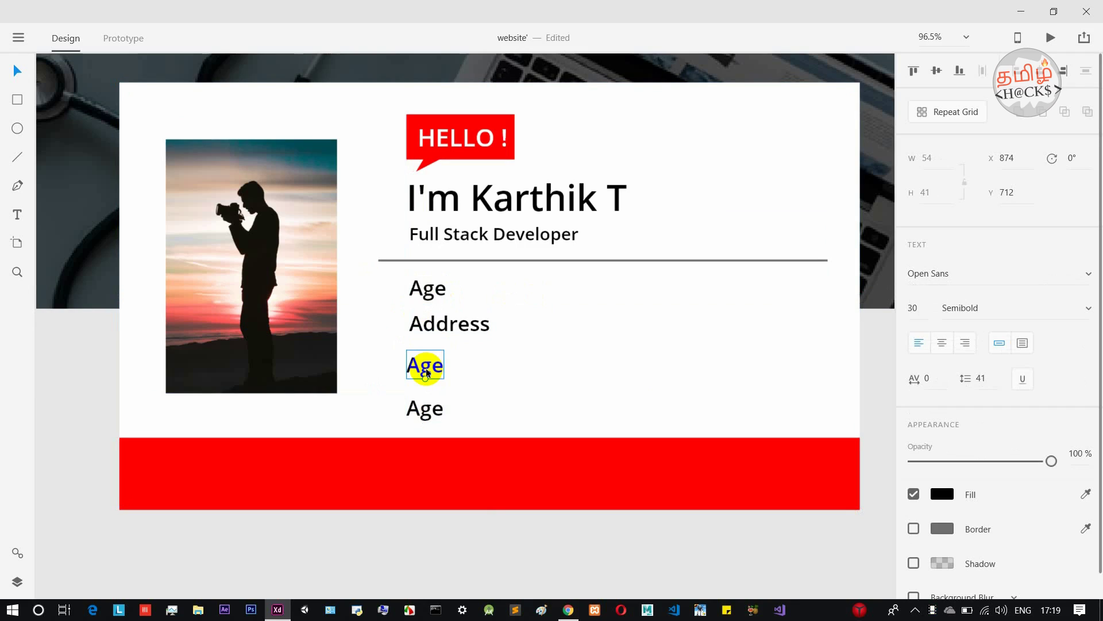
double_click(426, 369)
text(E-mail)
key(BackSpace)
key(BackSpace)
key(BackSpace)
key(BackSpace)
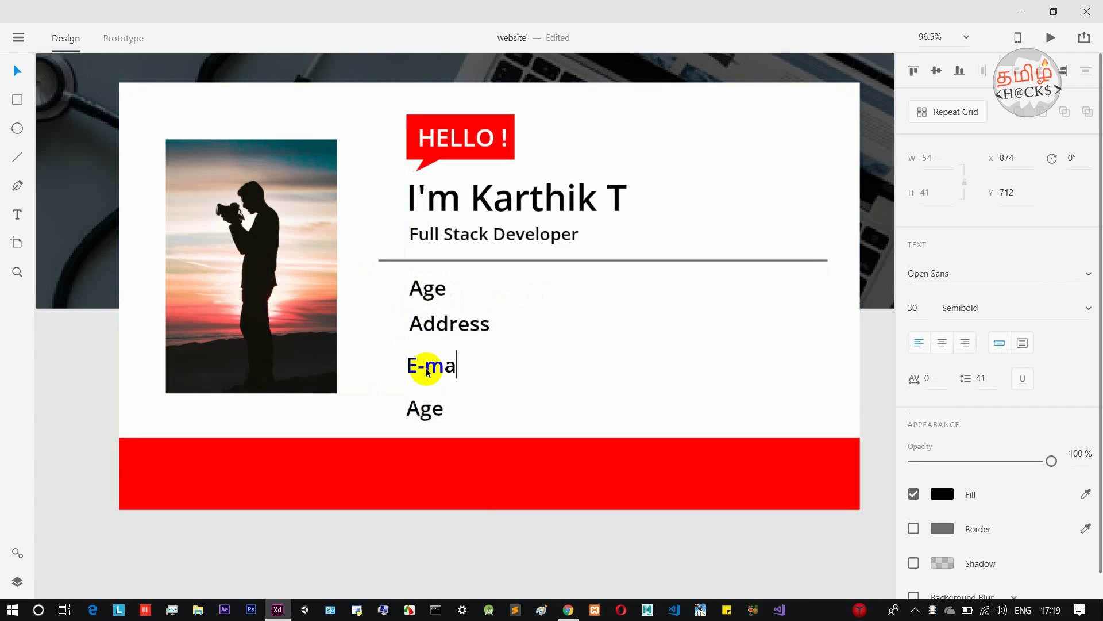
text(Mail)
key(Escape)
click(434, 413)
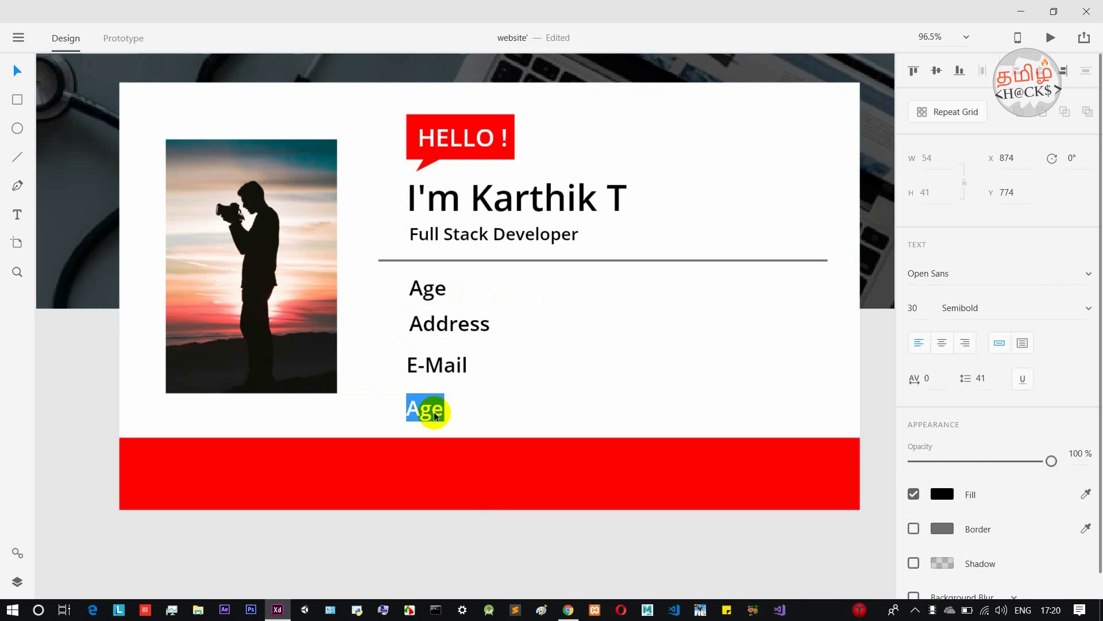
text(Phone)
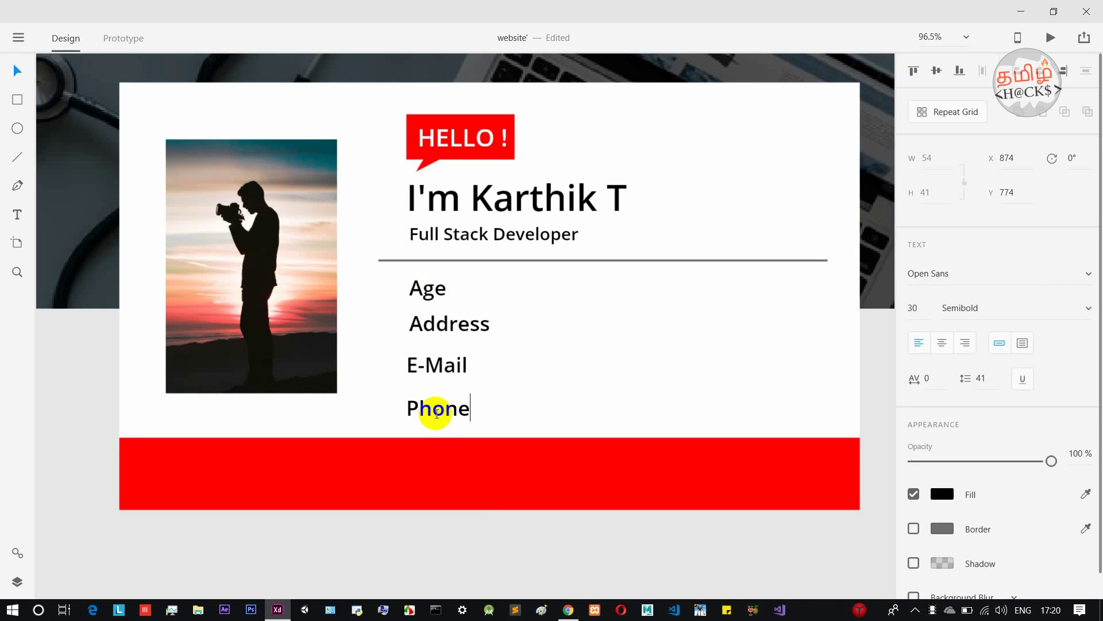
key(Escape)
Thin the red footer bar and place a copy of the Age label to the right.
click(527, 460)
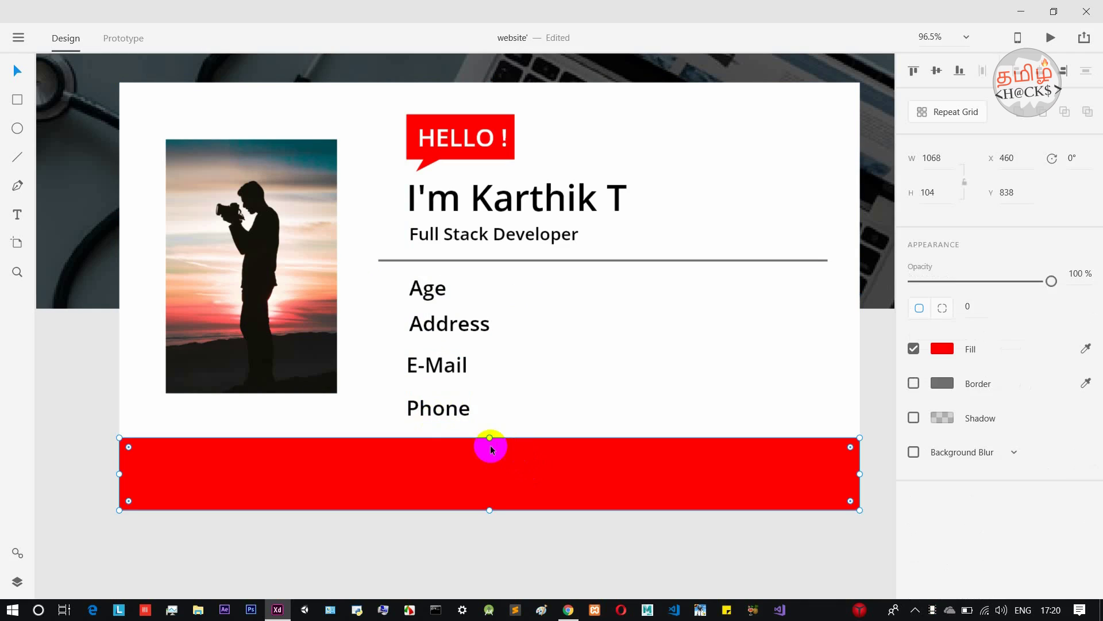
drag(489, 437, 490, 457)
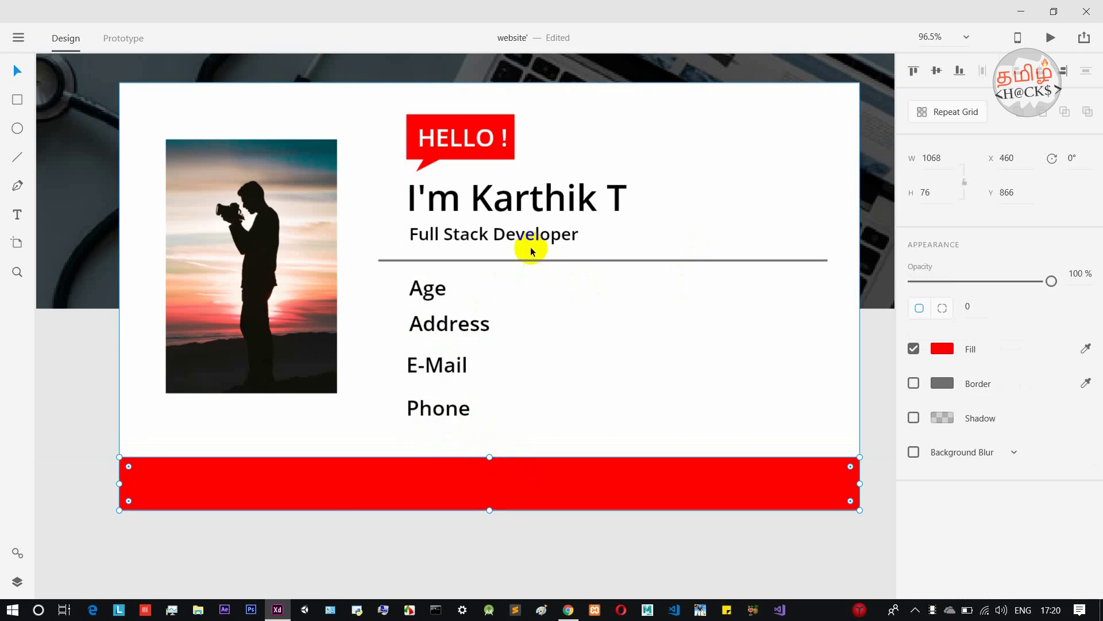
click(441, 287)
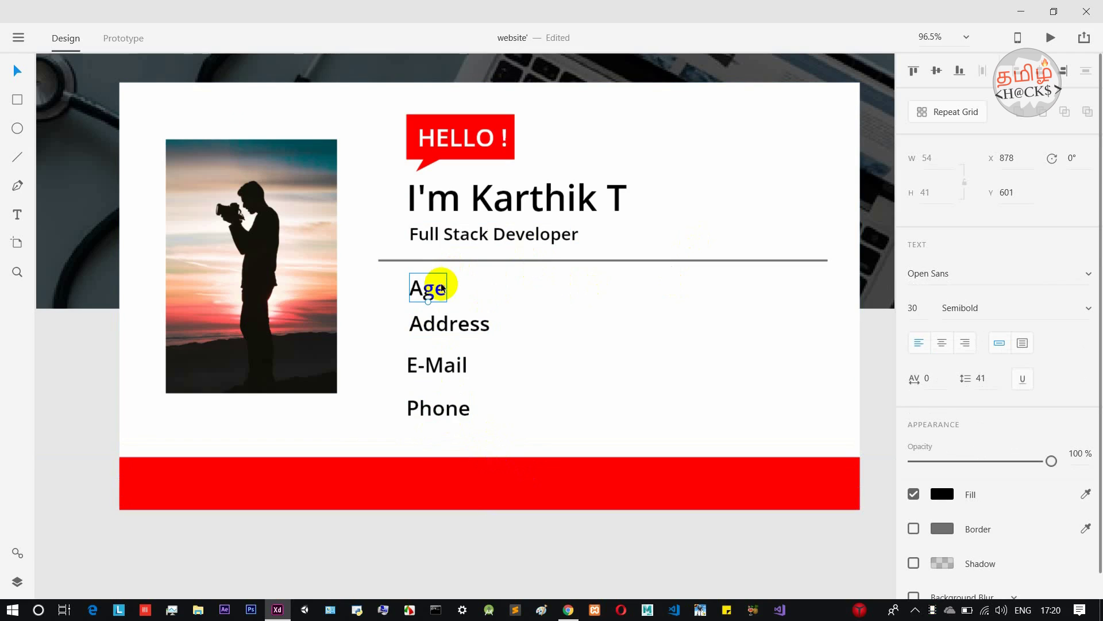
drag(441, 283, 575, 293)
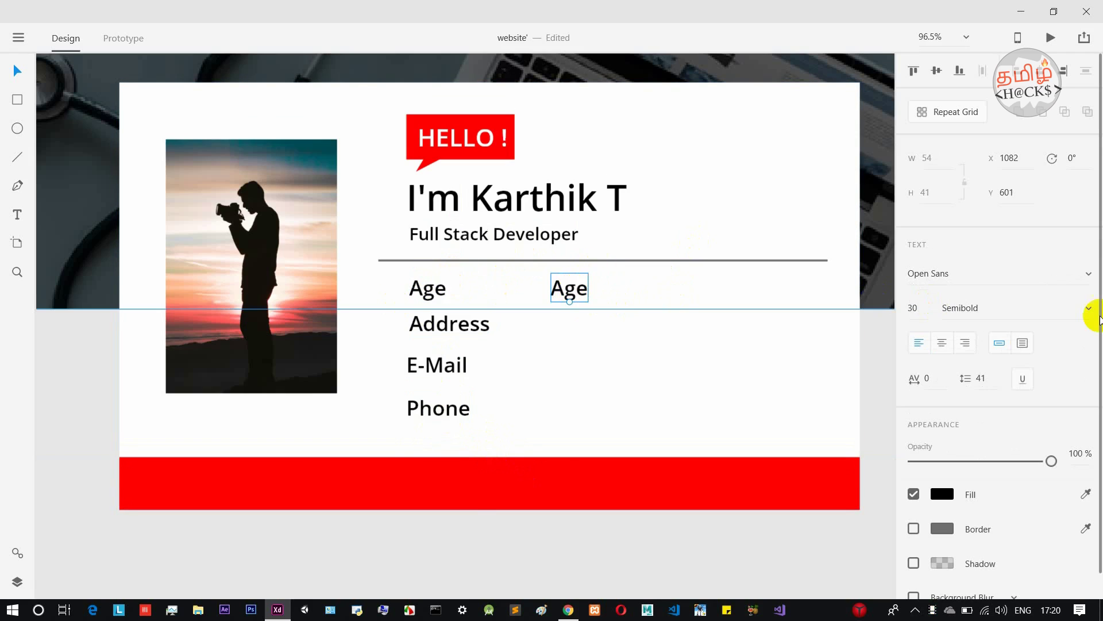
Make the right-hand copy read 24 in Regular weight with a grey #8C8080 fill.
click(1085, 307)
click(995, 330)
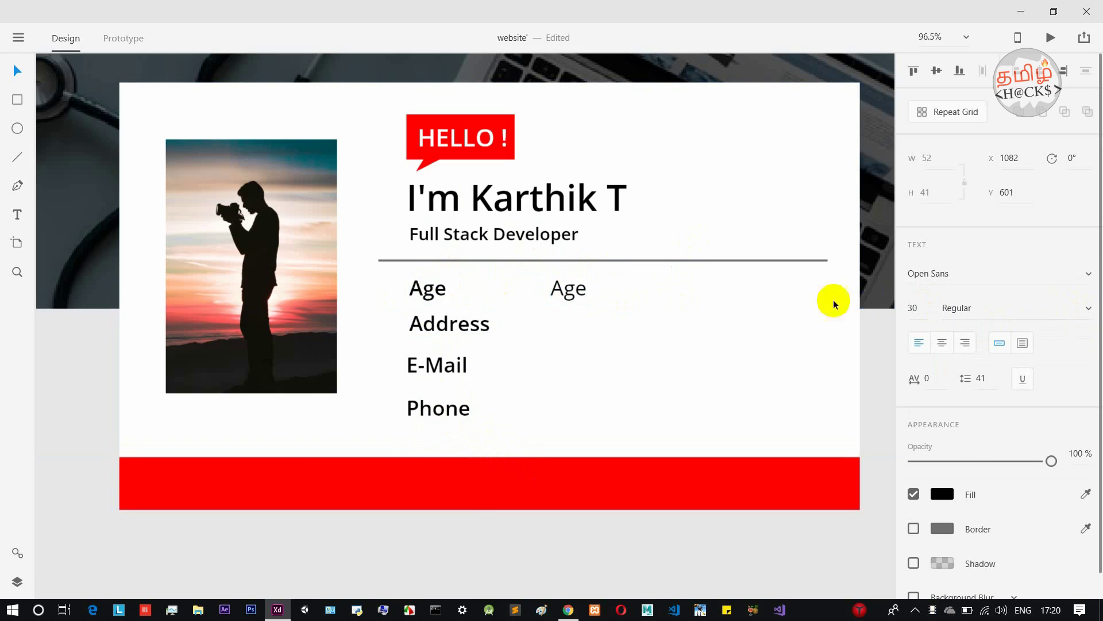
double_click(586, 285)
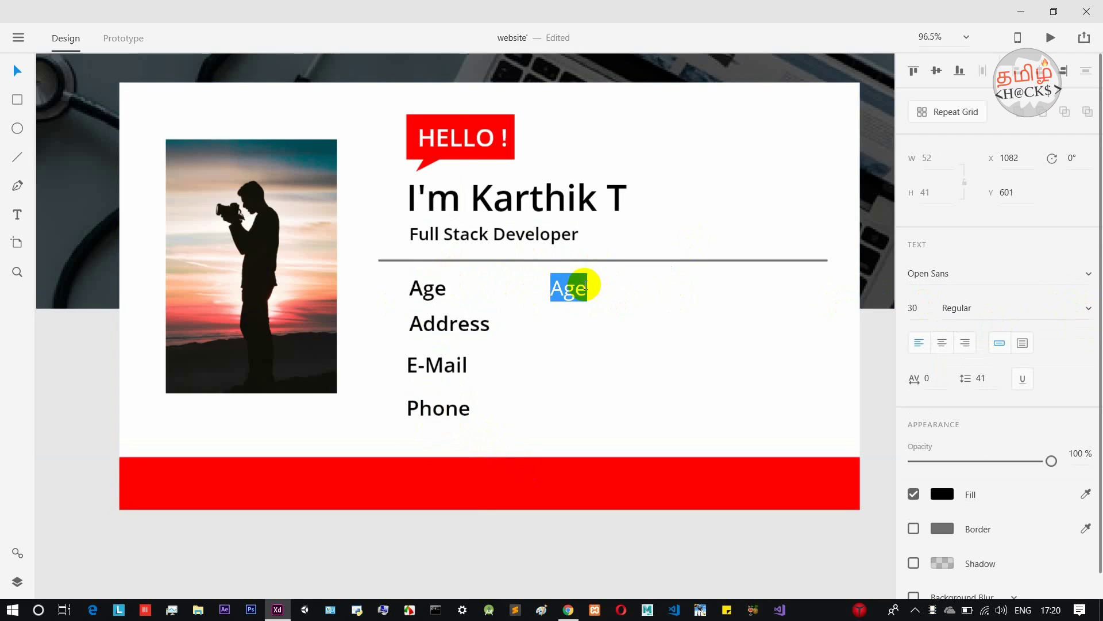
text(24)
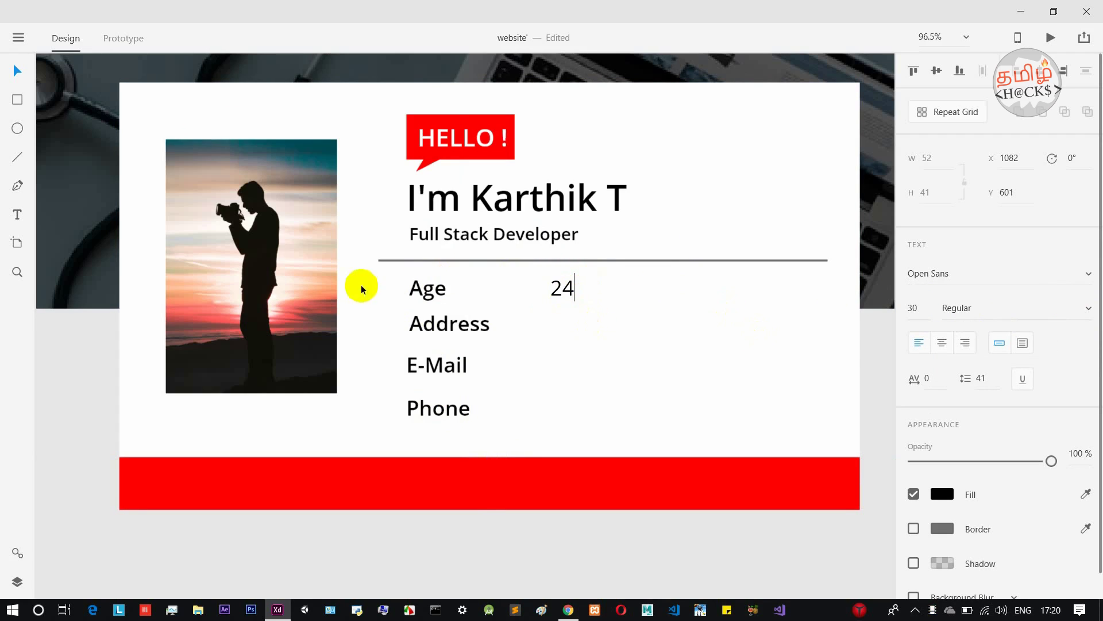
scroll(985, 399, down, 1)
click(937, 462)
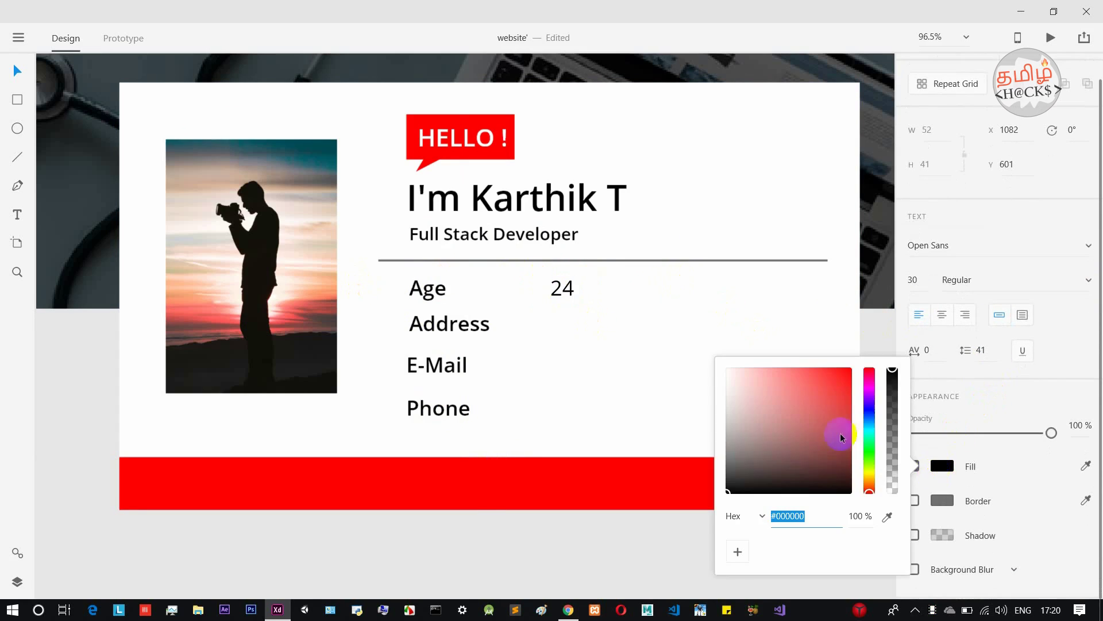
drag(729, 483, 736, 454)
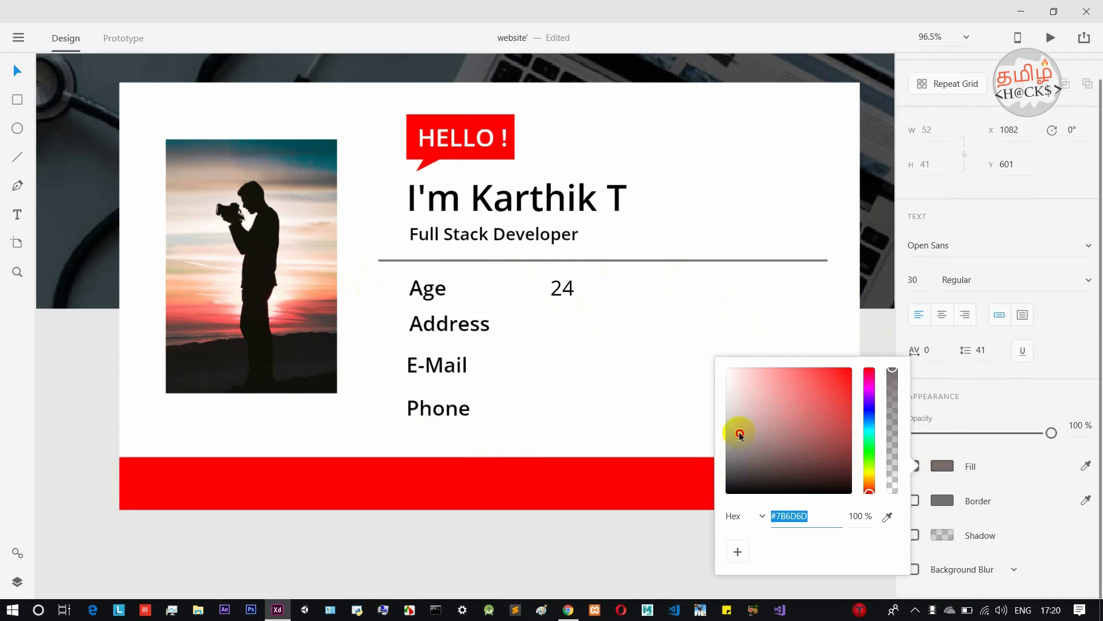
double_click(565, 293)
click(940, 464)
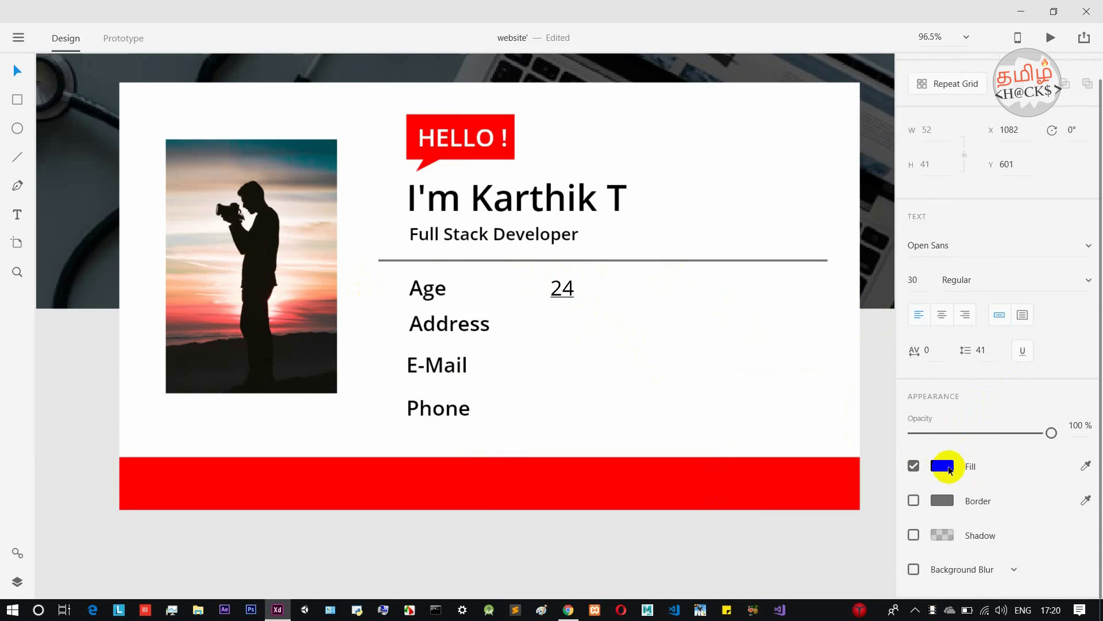
click(742, 474)
drag(744, 449, 736, 441)
click(658, 369)
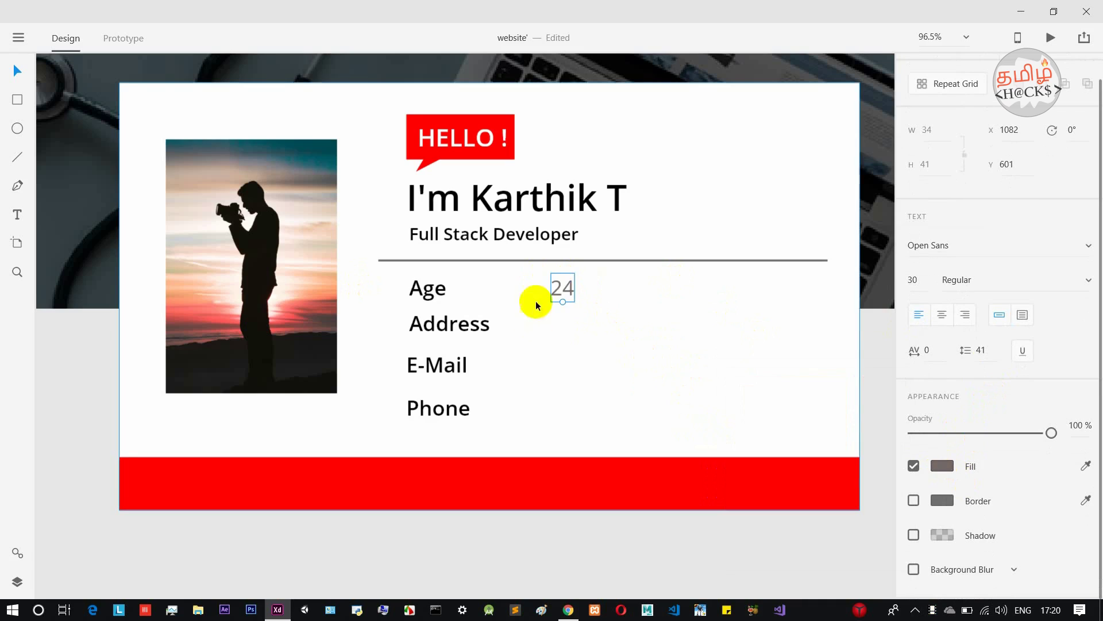
Copy the 24 value beside the Address, E-Mail and Phone labels, aligned with each.
drag(564, 293, 563, 397)
drag(563, 329, 558, 326)
drag(560, 360, 557, 368)
Enter a sample address, e-mail address and phone number into the copied values.
click(636, 363)
double_click(569, 323)
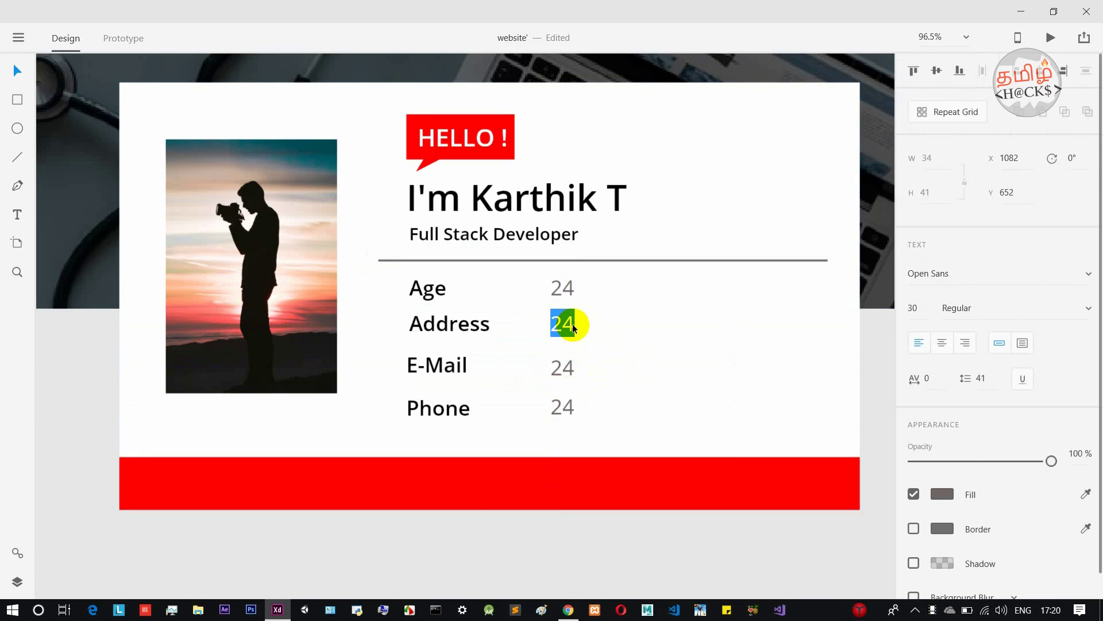
text(xy)
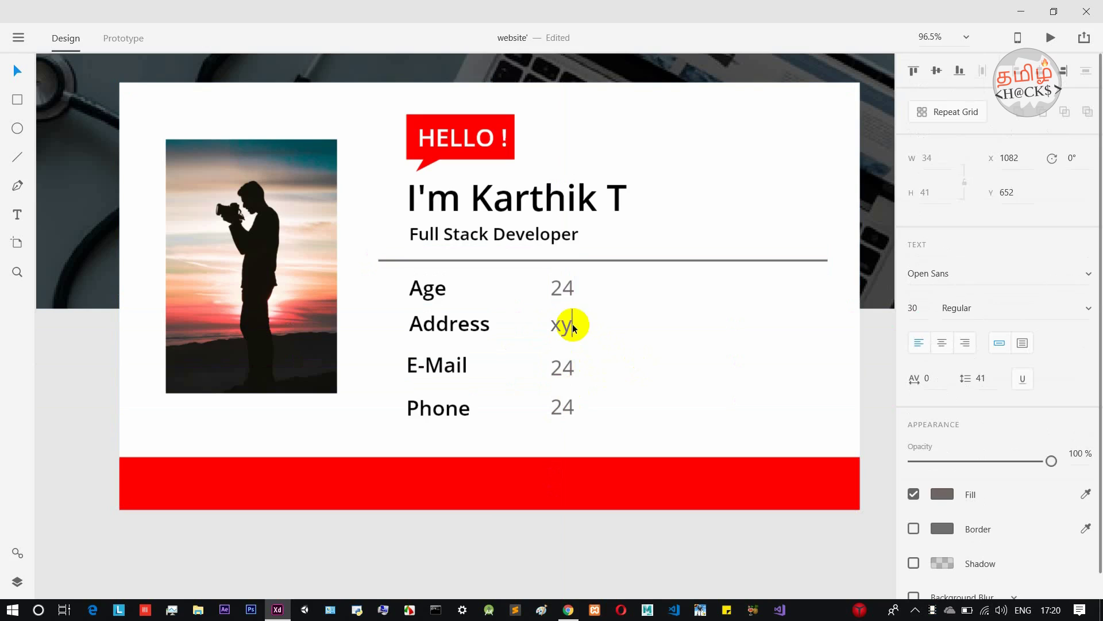
text(z , chennai 6.)
key(Escape)
double_click(555, 374)
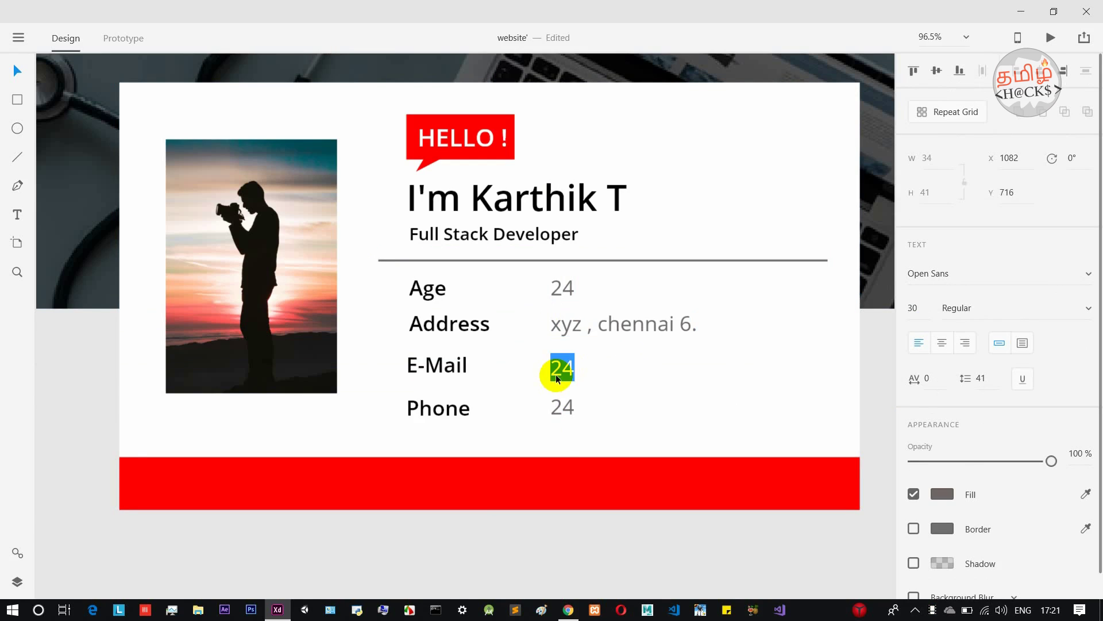
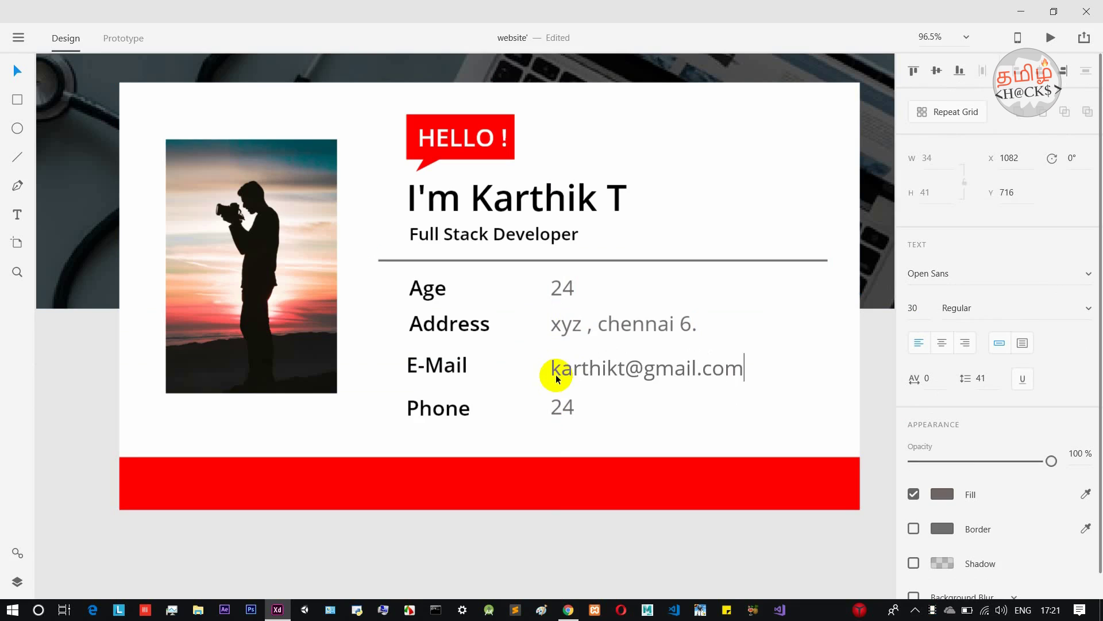
key(Escape)
double_click(553, 406)
key(BackSpace)
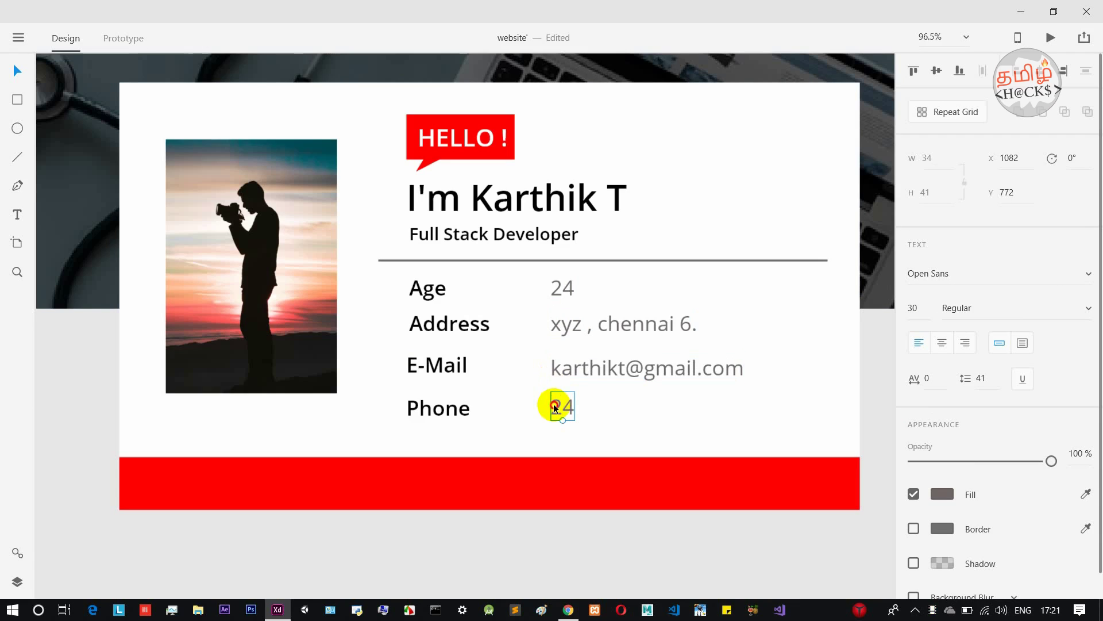
double_click(556, 408)
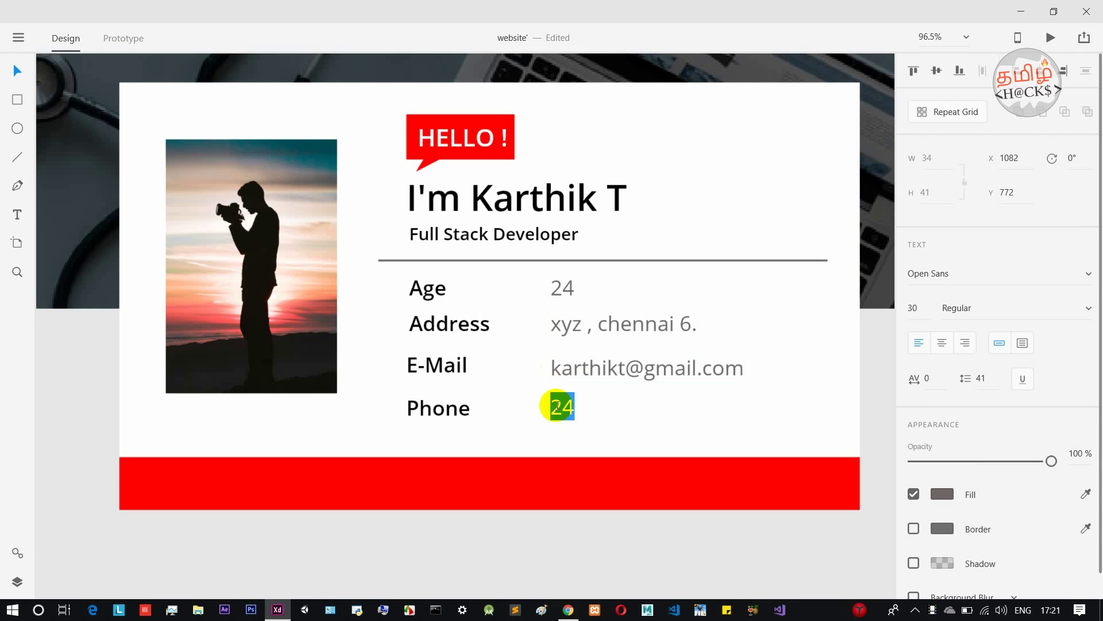
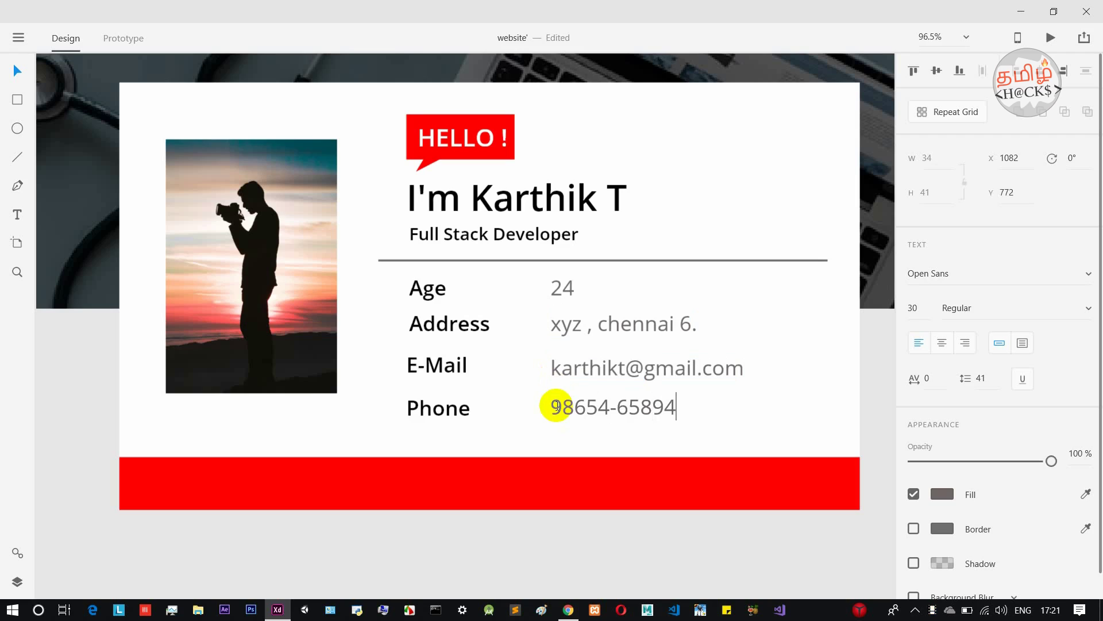
click(685, 506)
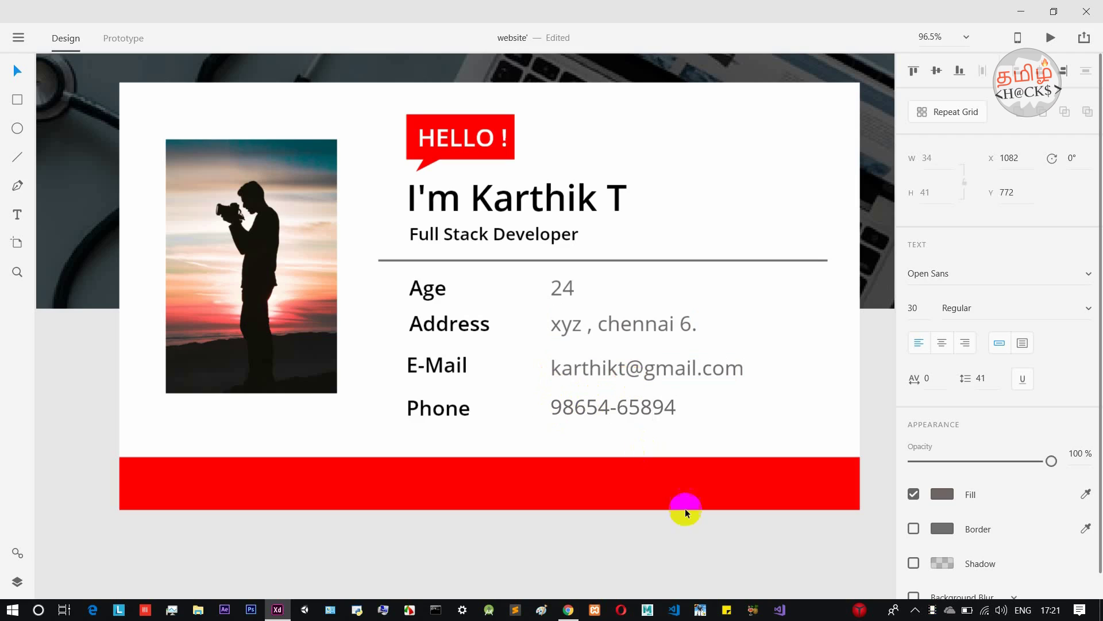
scroll(731, 554, down, 5)
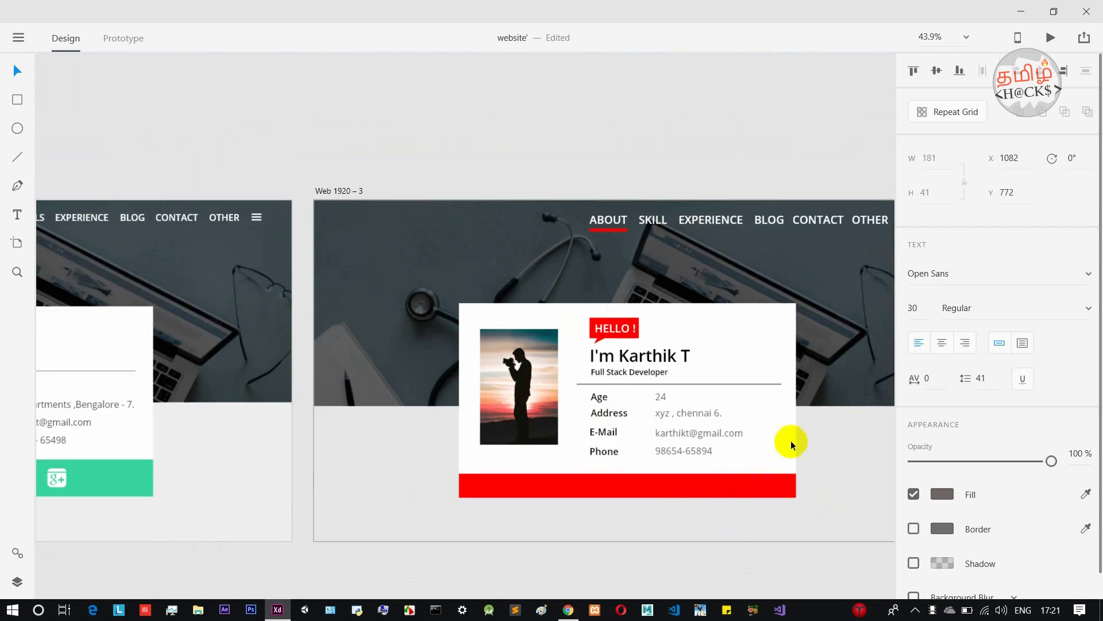
drag(828, 443, 722, 408)
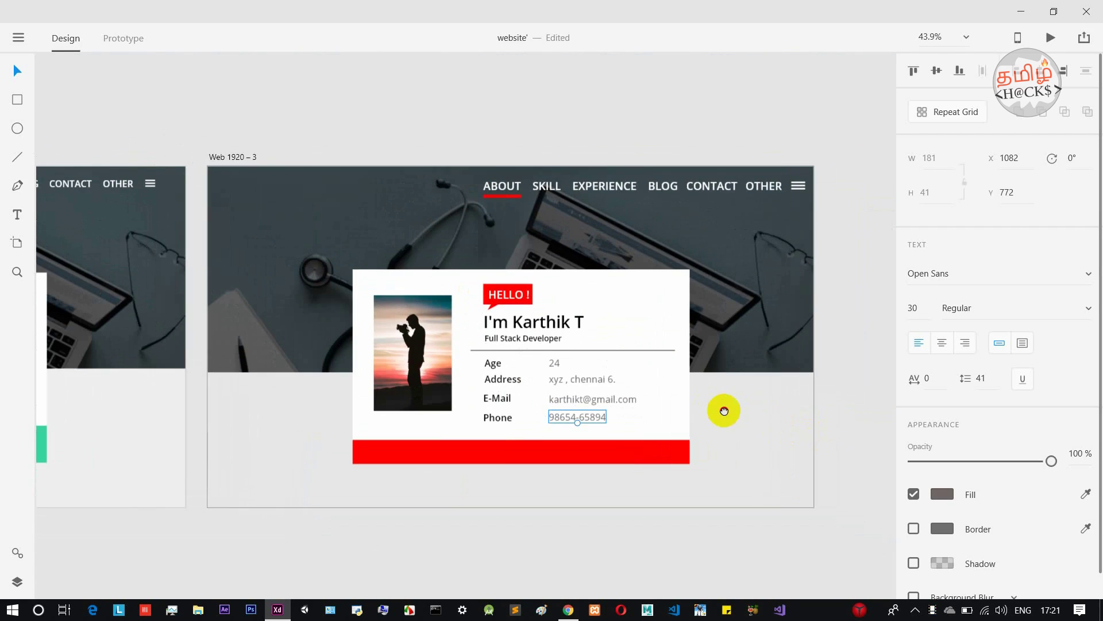
click(843, 396)
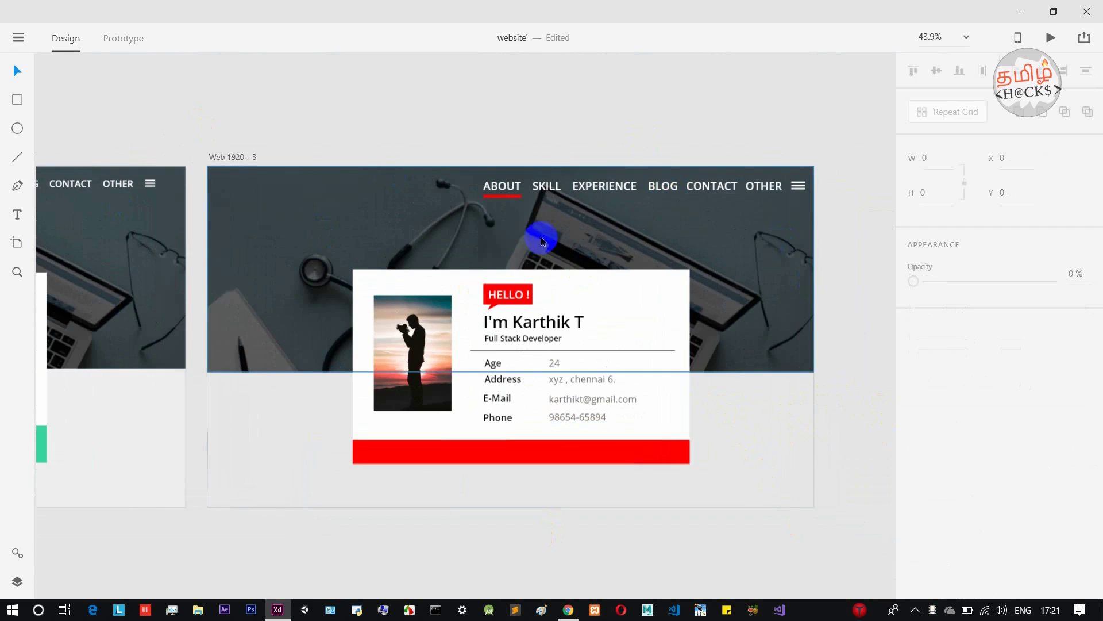
click(562, 194)
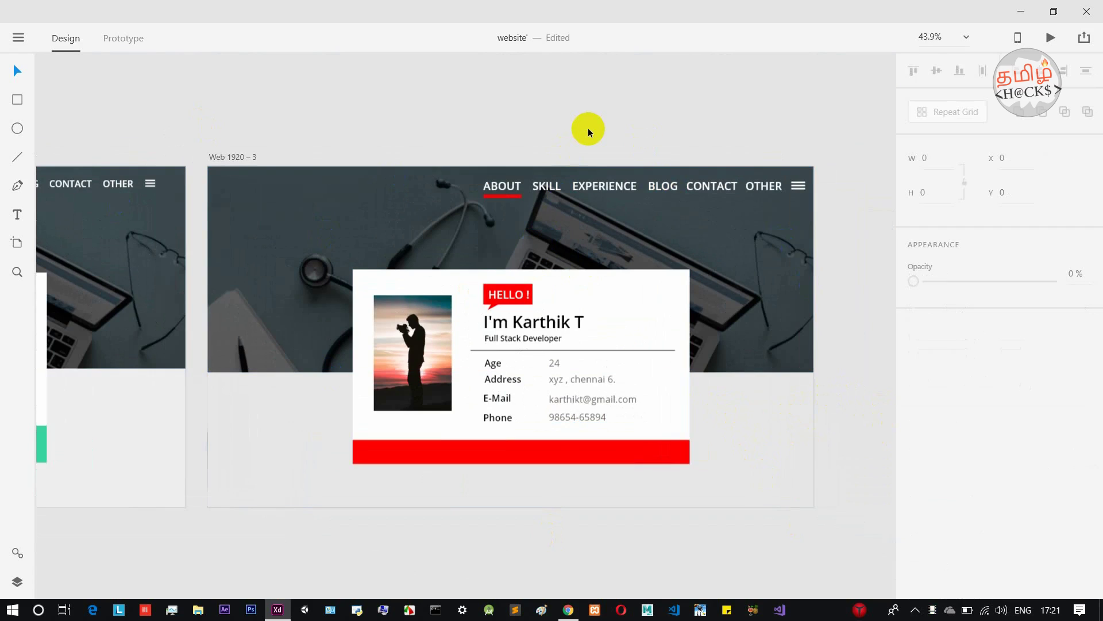
scroll(595, 126, down, 1)
click(773, 217)
click(282, 217)
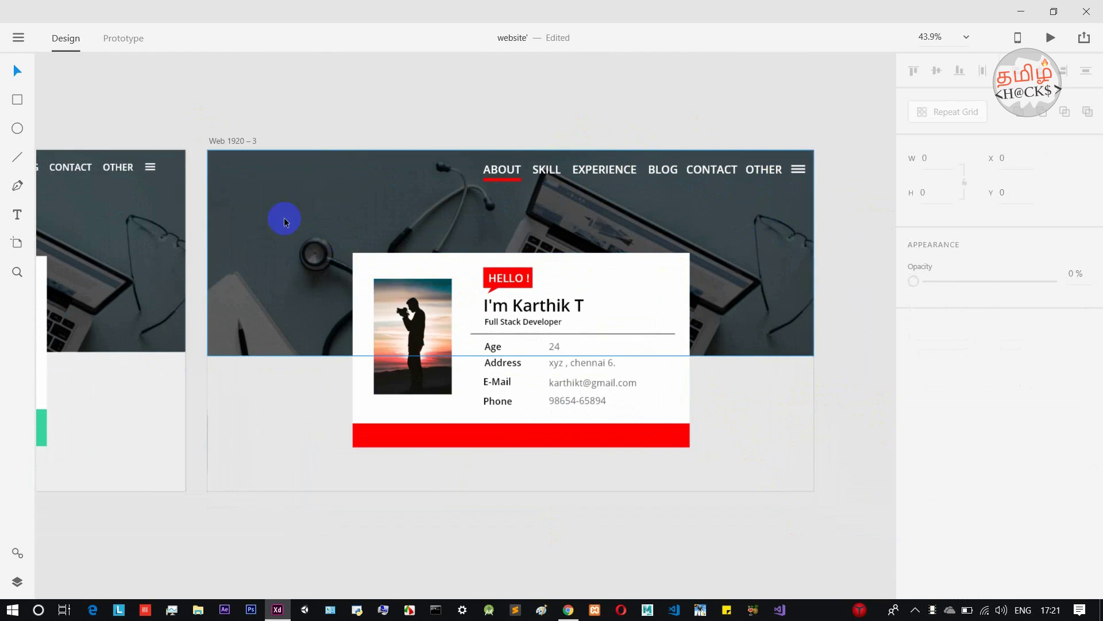
click(281, 416)
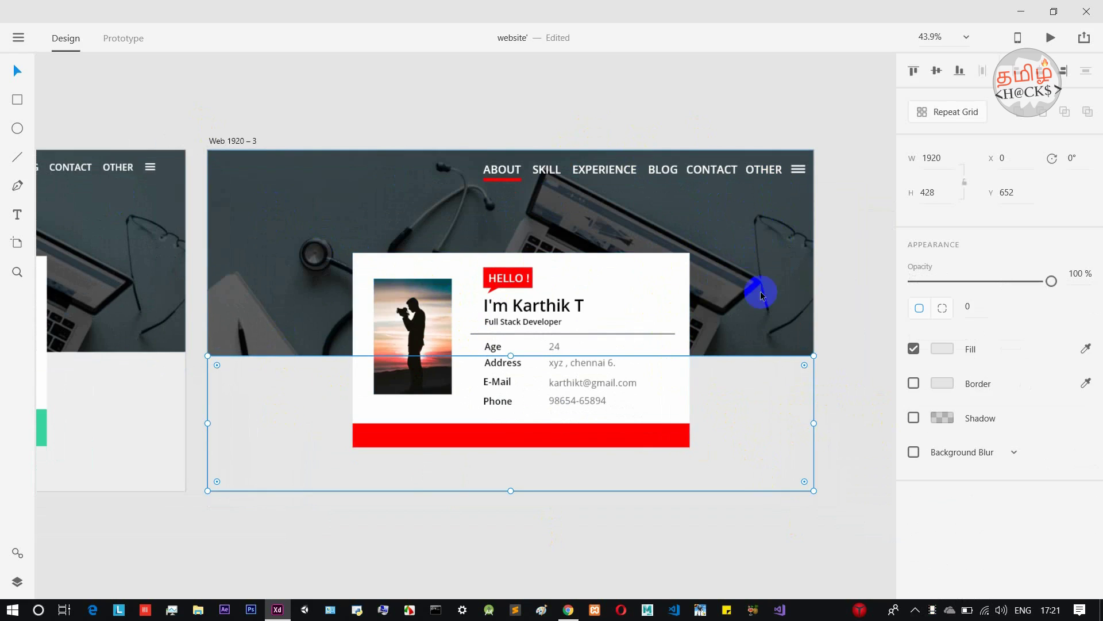
scroll(715, 263, down, 1)
click(867, 304)
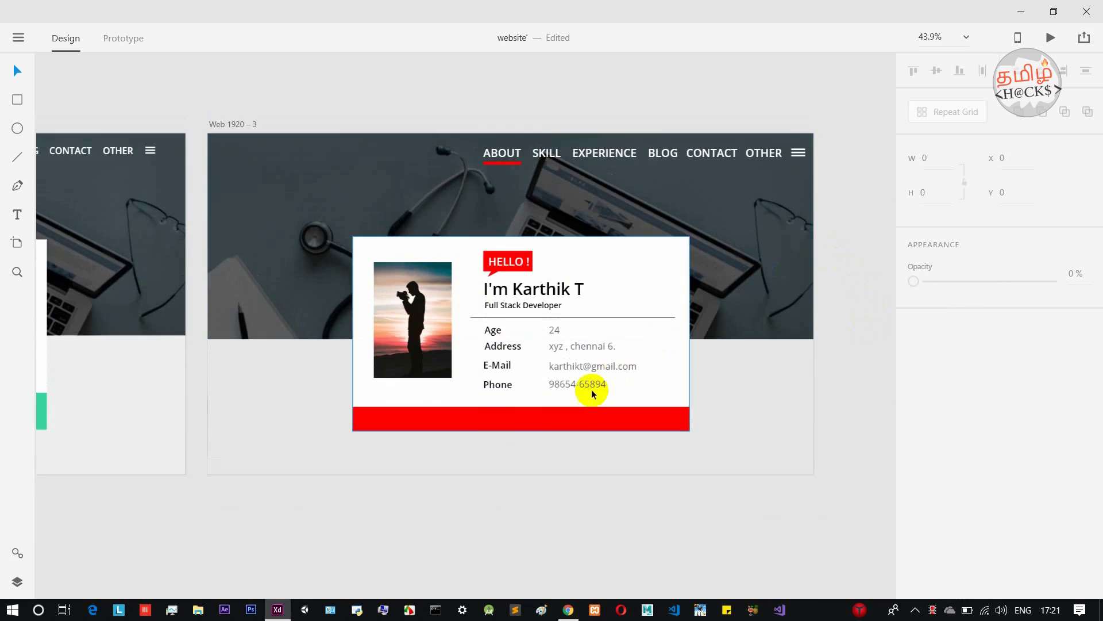
click(561, 421)
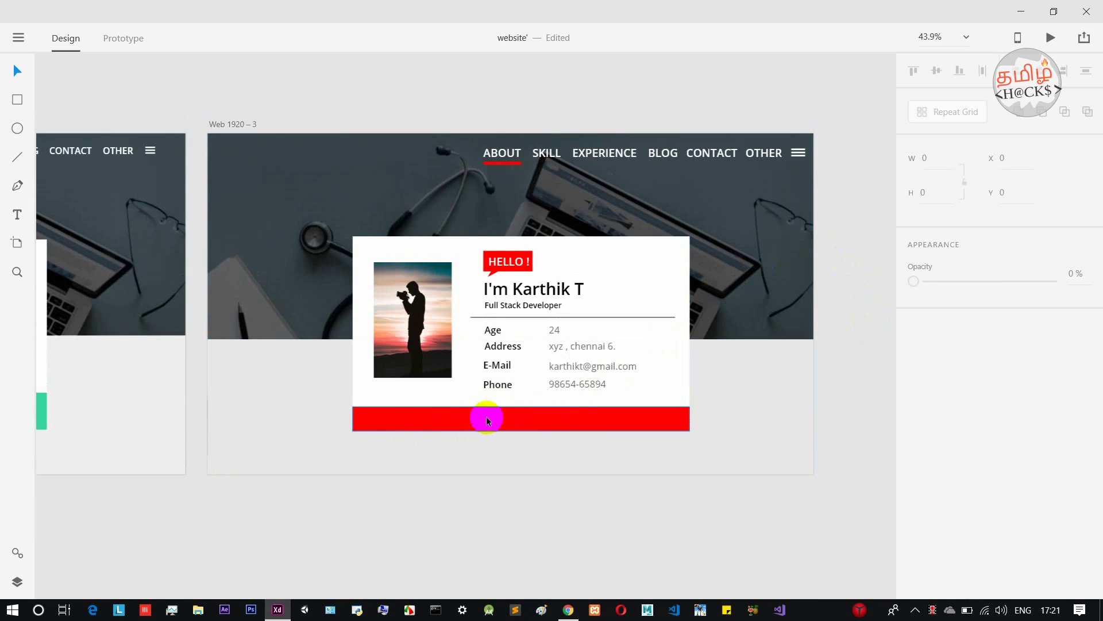
Drag the white Facebook icon from the IconsDB page in Chrome onto the XD canvas.
click(569, 611)
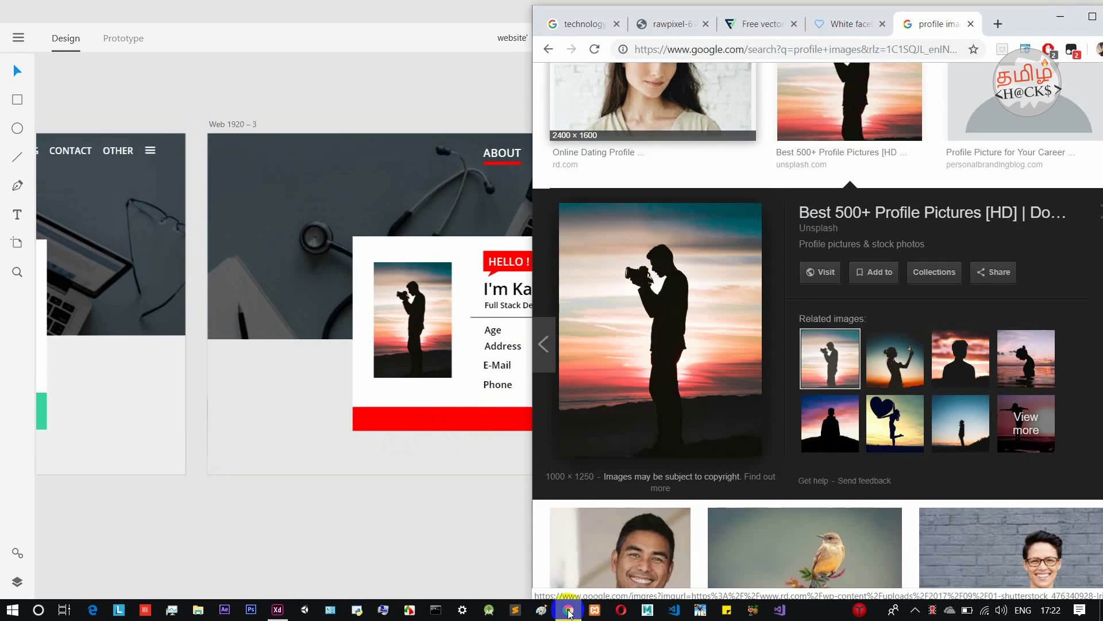
click(822, 27)
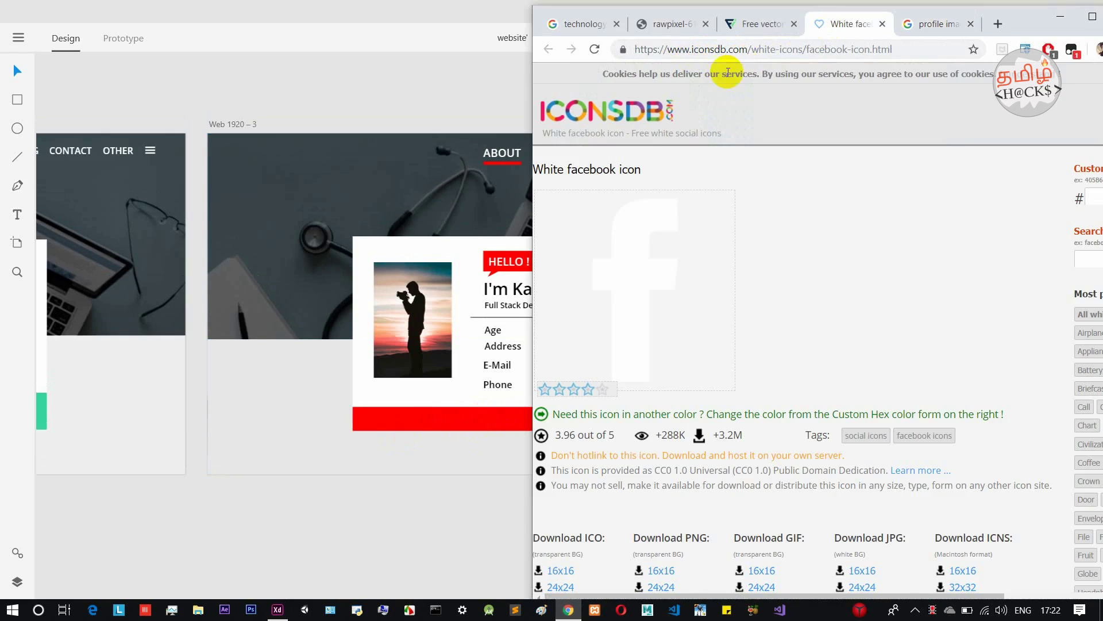
scroll(692, 190, down, 9)
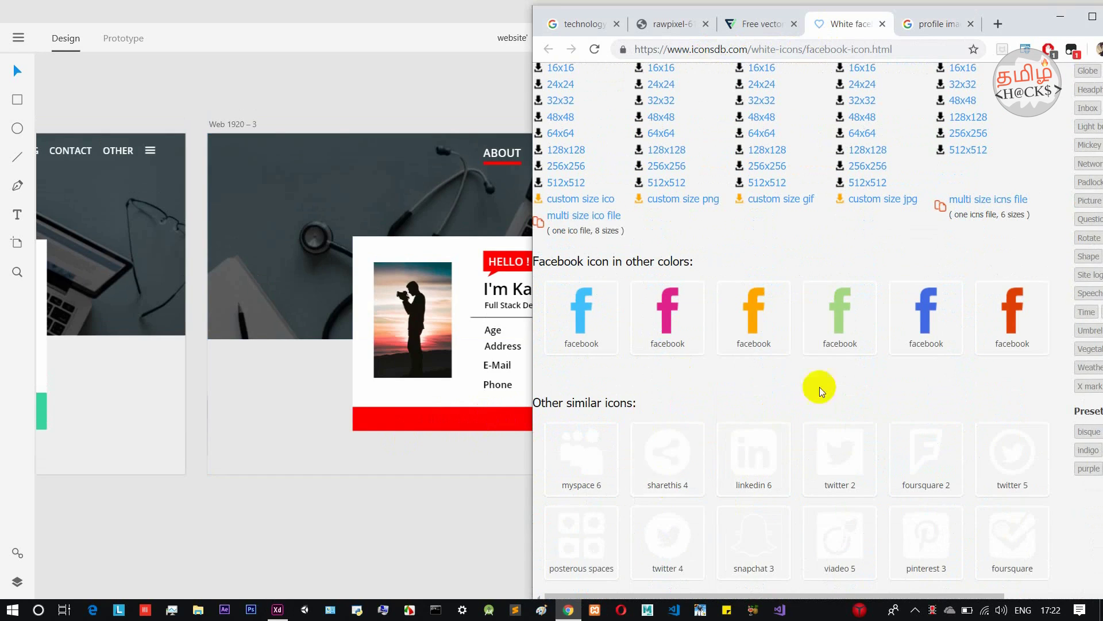
scroll(813, 358, down, 3)
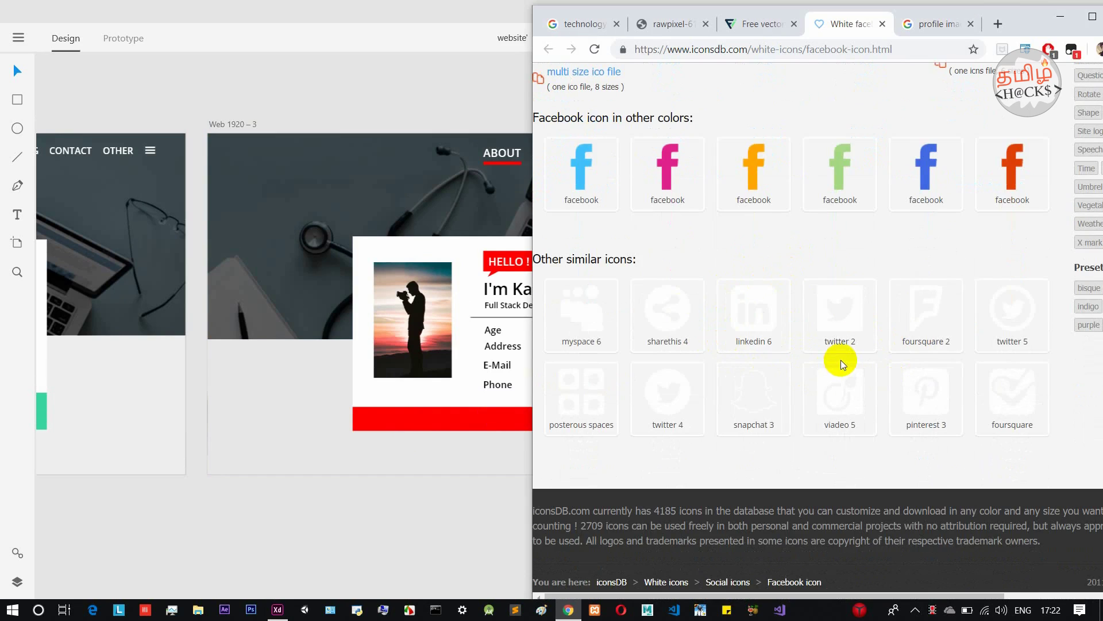
scroll(840, 360, up, 12)
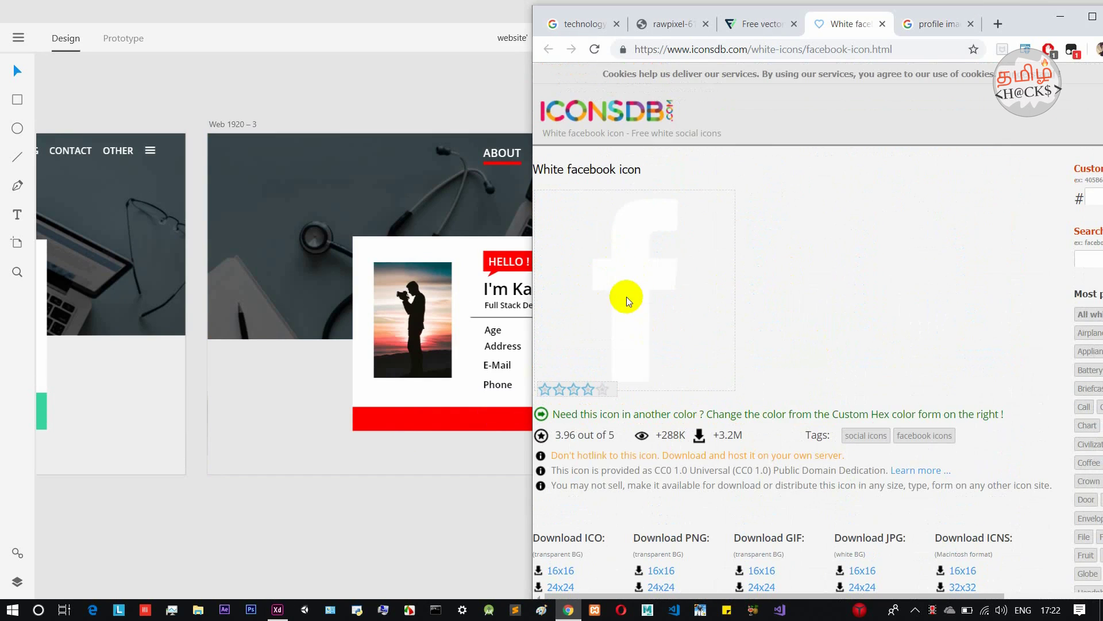
drag(632, 271, 445, 509)
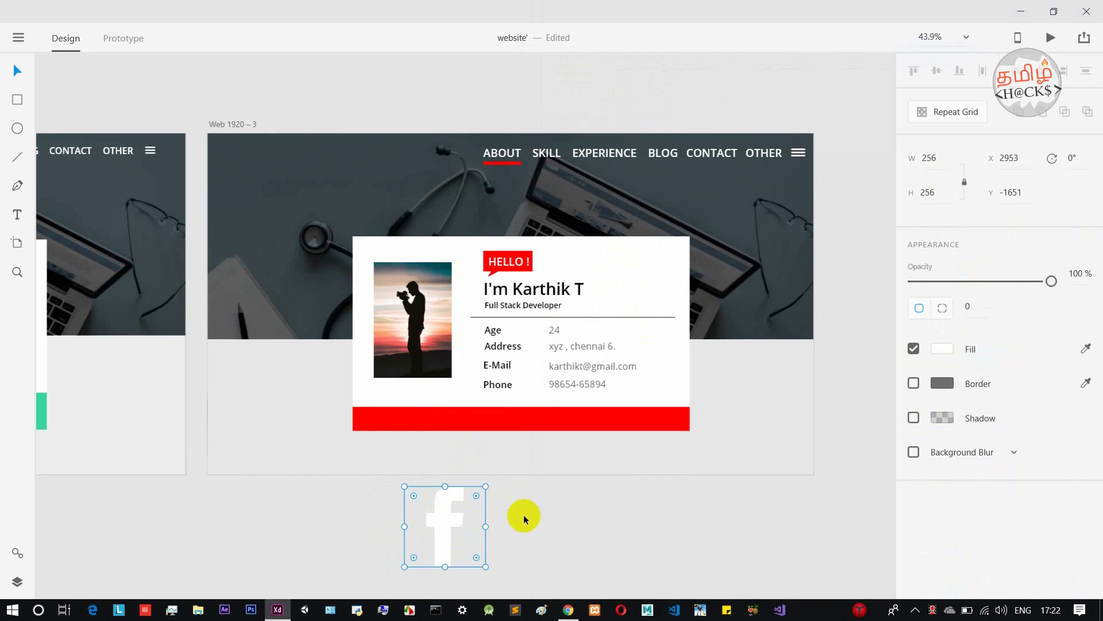
Resize the white Facebook icon to 37×37 px and centre it in the red footer bar.
scroll(521, 512, down, 2)
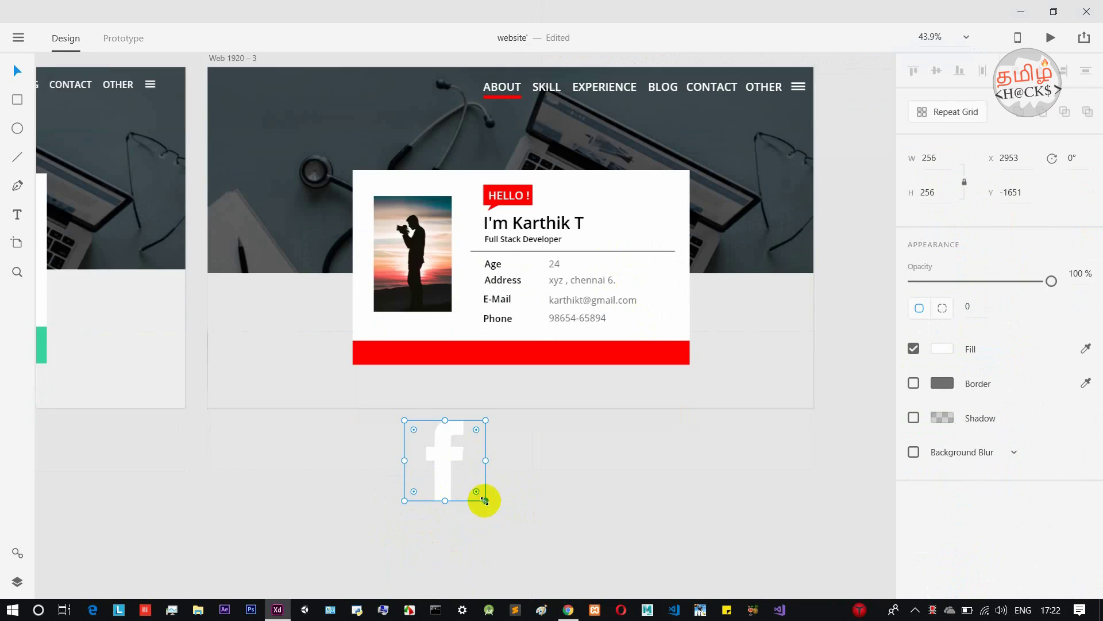
drag(485, 501, 451, 359)
ctrl+scroll(451, 359, up, 5)
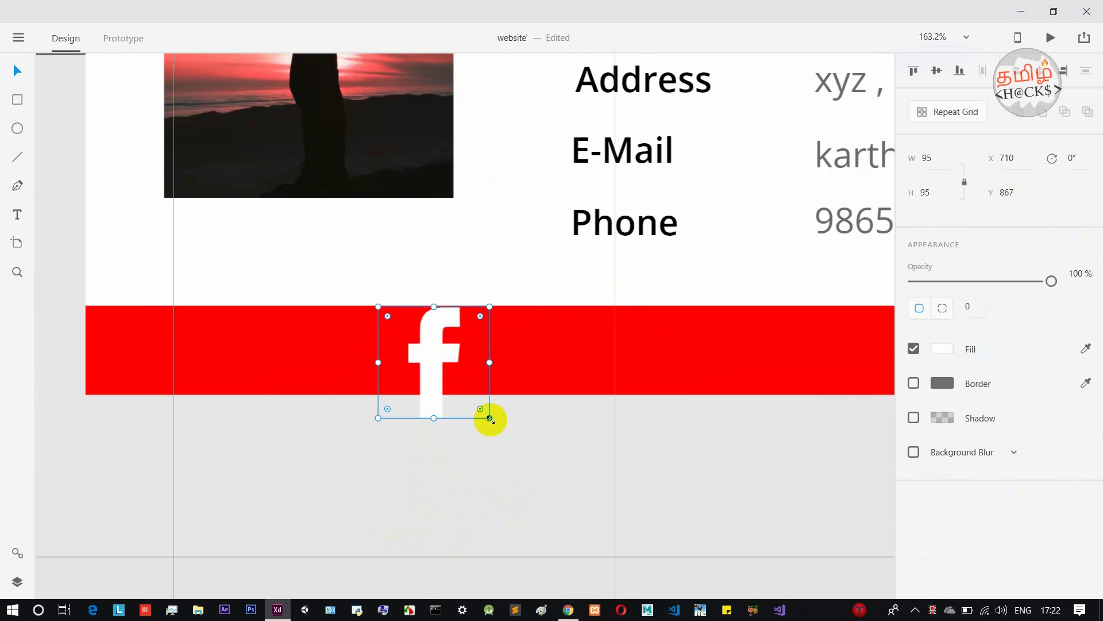
drag(489, 418, 498, 350)
click(674, 470)
scroll(674, 468, down, 5)
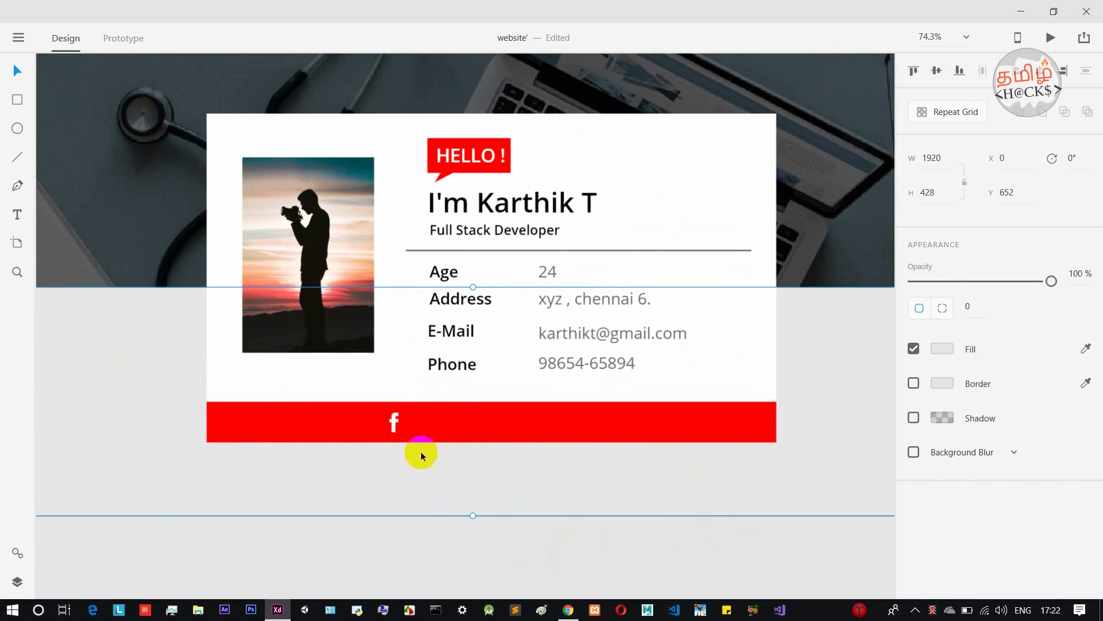
click(506, 562)
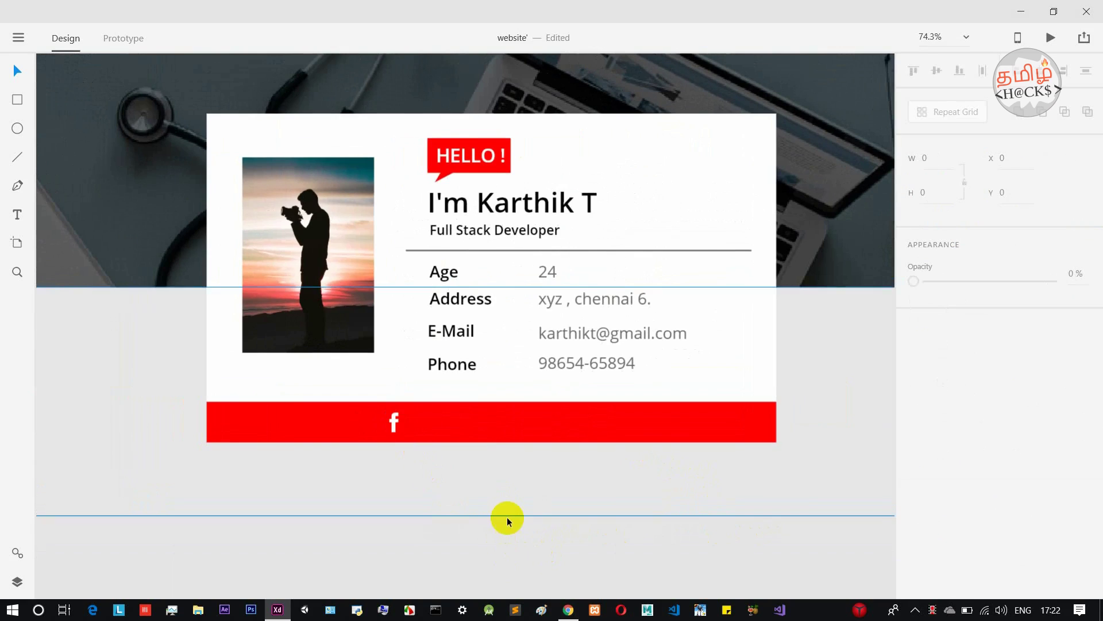
scroll(507, 516, down, 2)
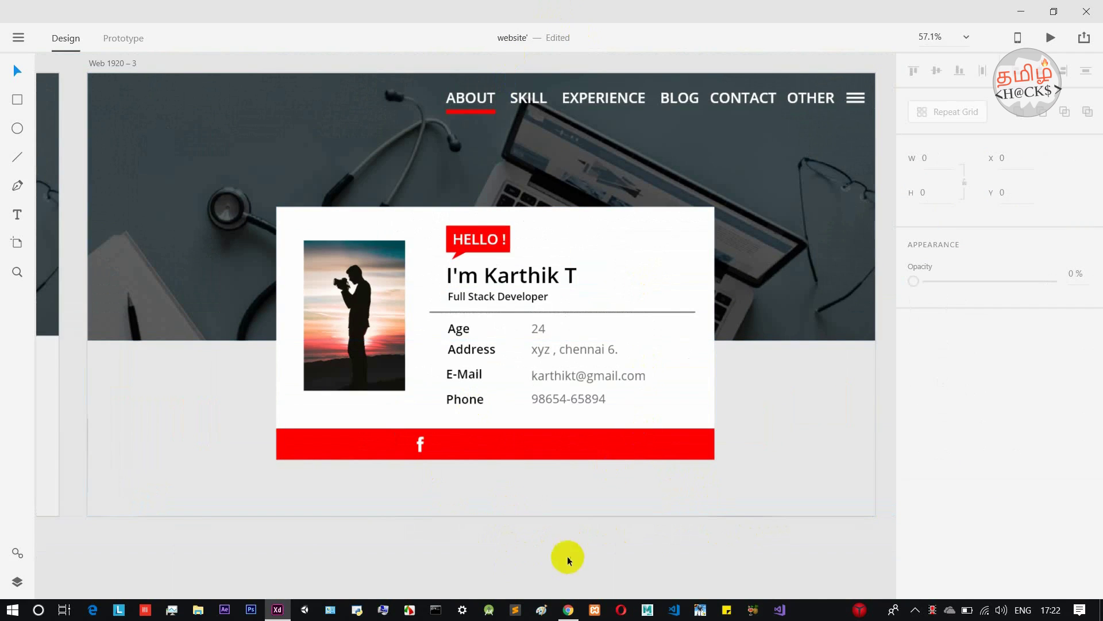
click(568, 609)
Browse IconsDB's similar white social icons, then return to the Adobe XD design.
scroll(638, 454, down, 10)
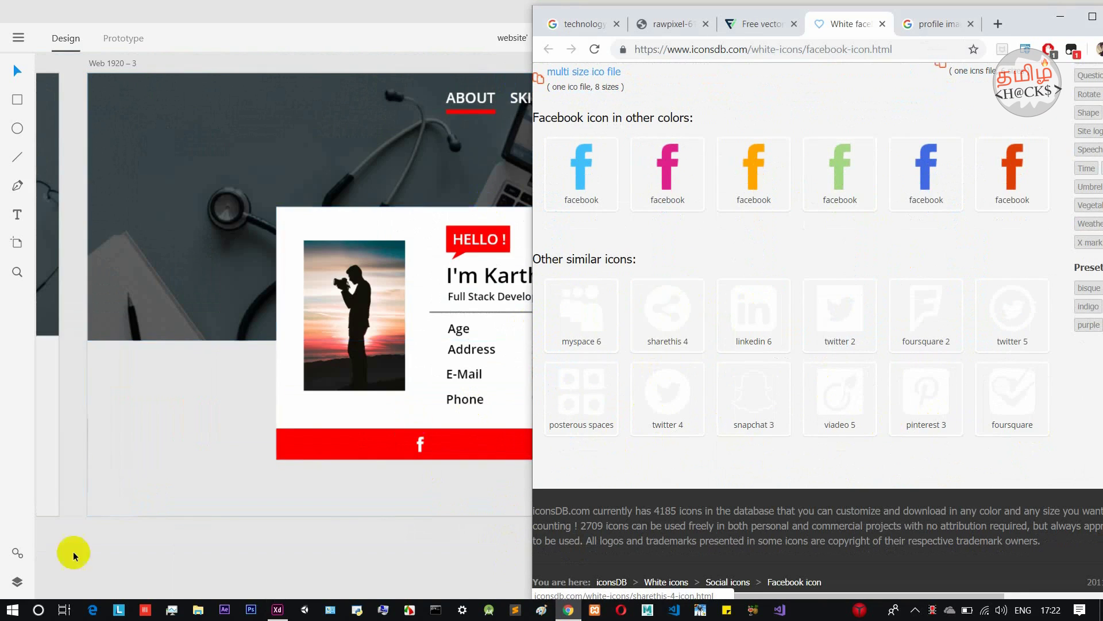
click(376, 561)
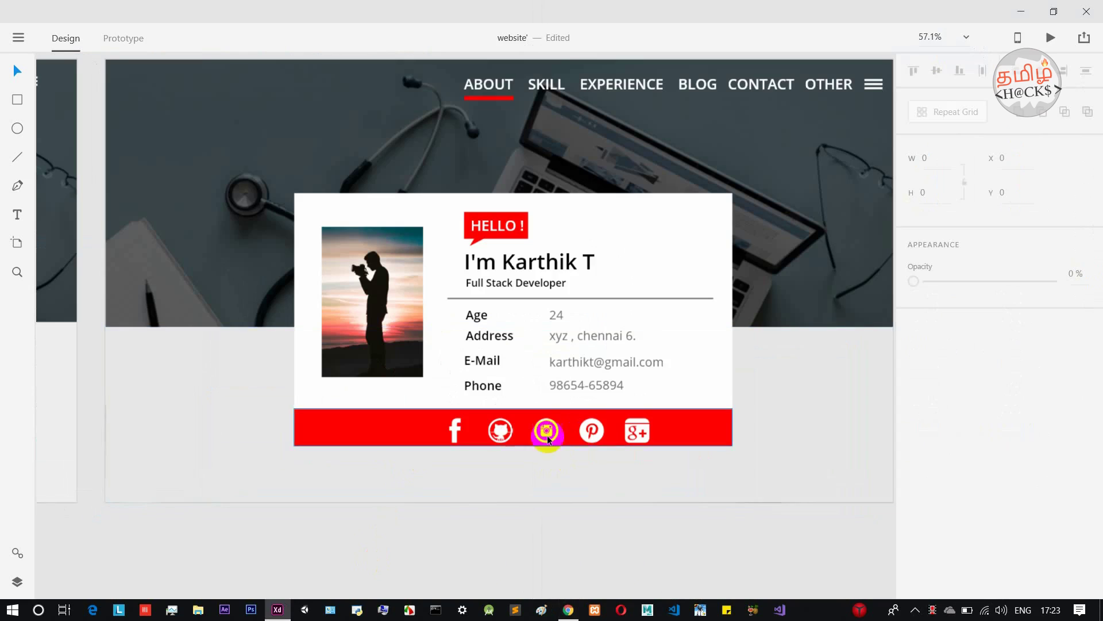
Check the Facebook, GitHub, Instagram, Pinterest and Google+ icons on the red footer bar, then select the header image.
click(450, 439)
click(592, 438)
scroll(694, 426, down, 1)
scroll(692, 422, down, 1)
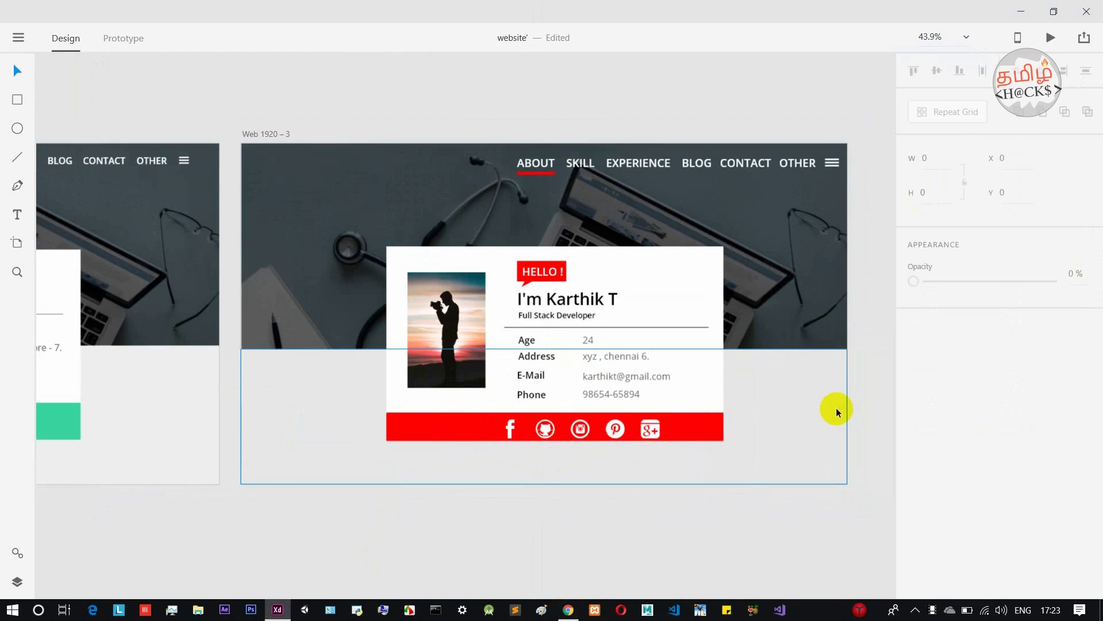
scroll(836, 408, up, 1)
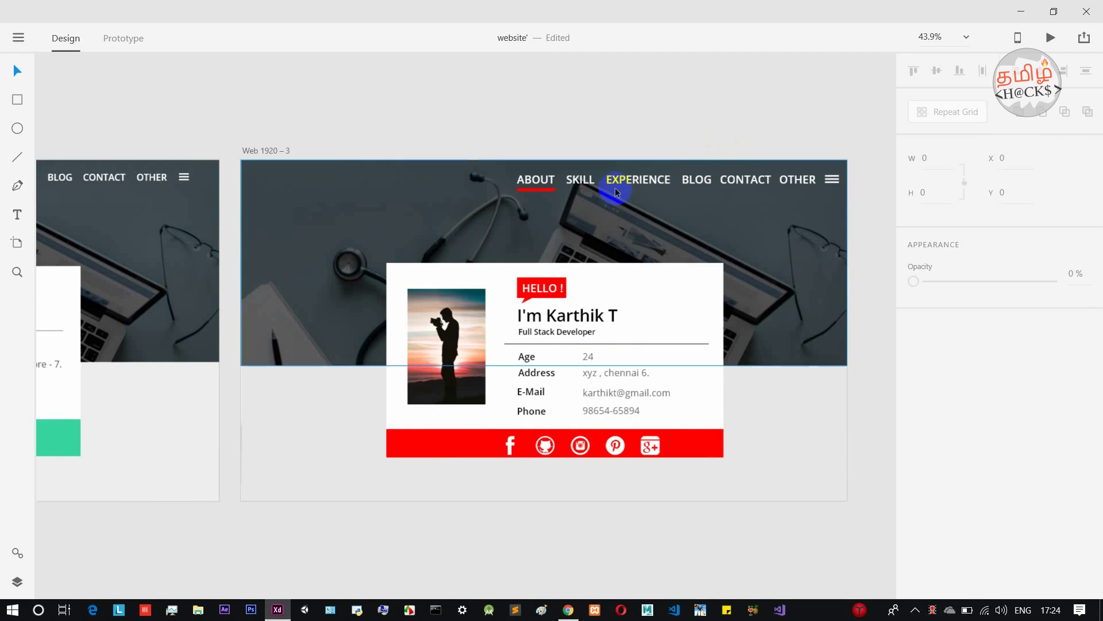
click(263, 165)
Preview the Web 1920 – 3 artboard in a Desktop Preview window shifted slightly left.
click(267, 149)
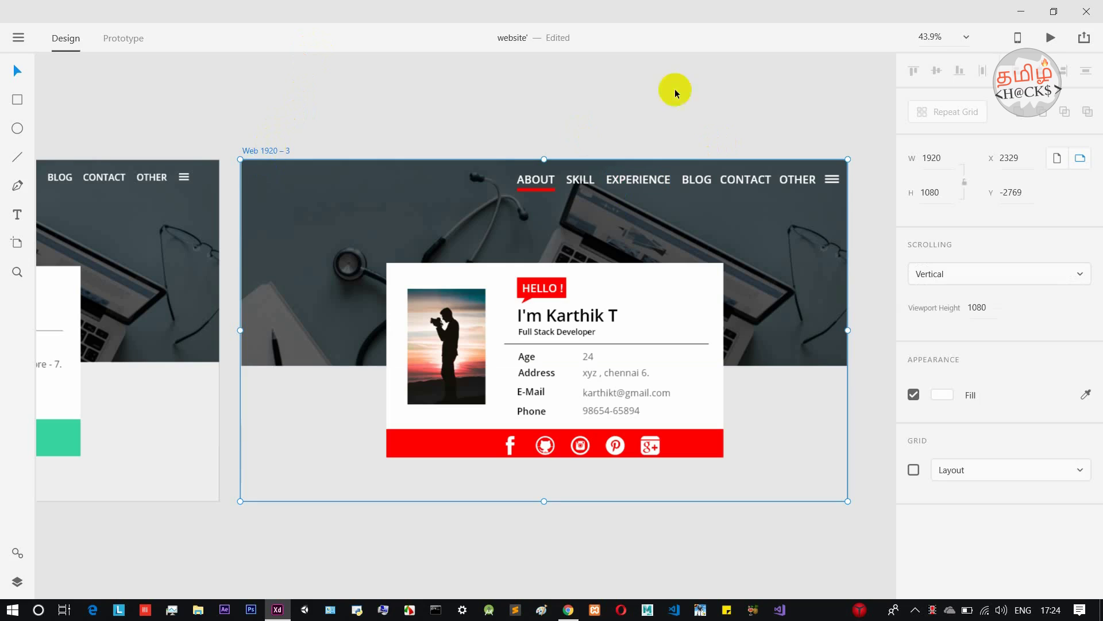
click(1051, 38)
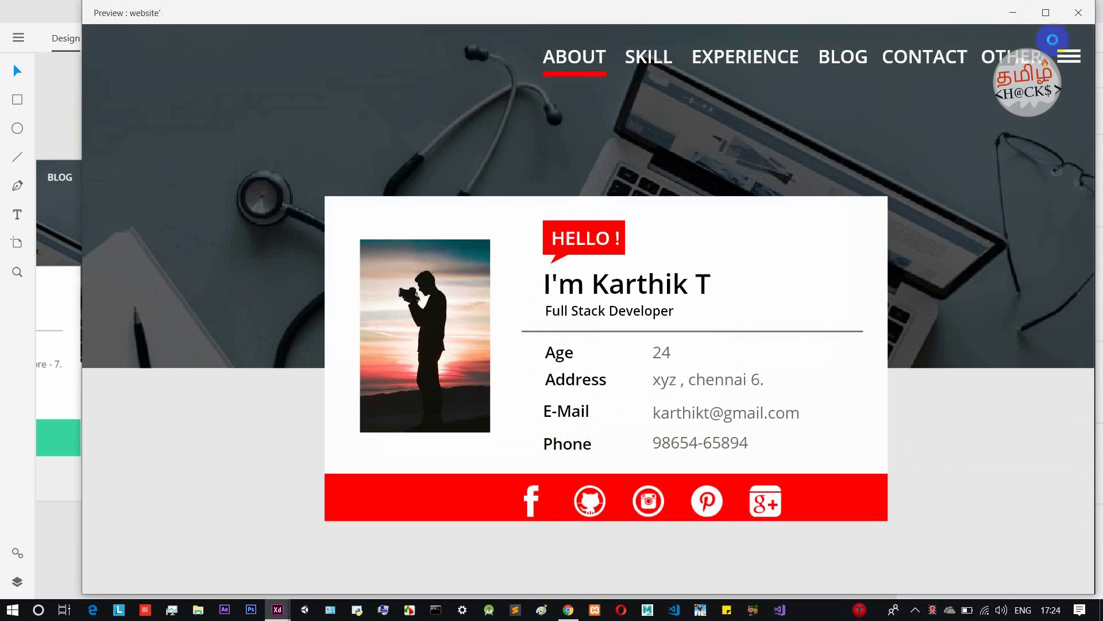
drag(912, 15, 865, 18)
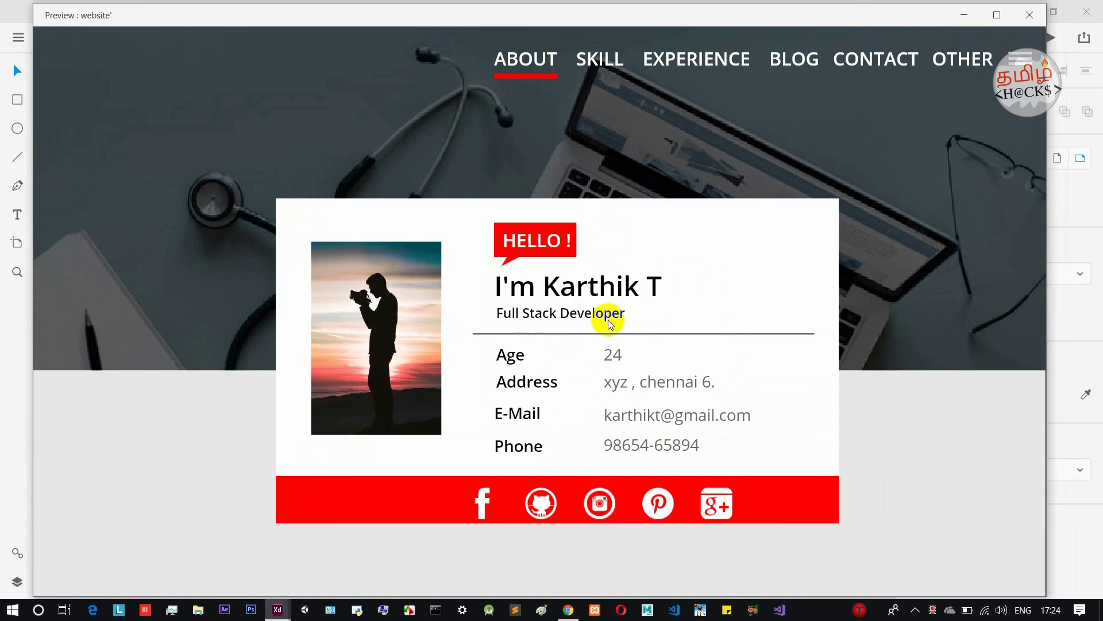
Click around the finished profile card inside the Preview window.
click(527, 488)
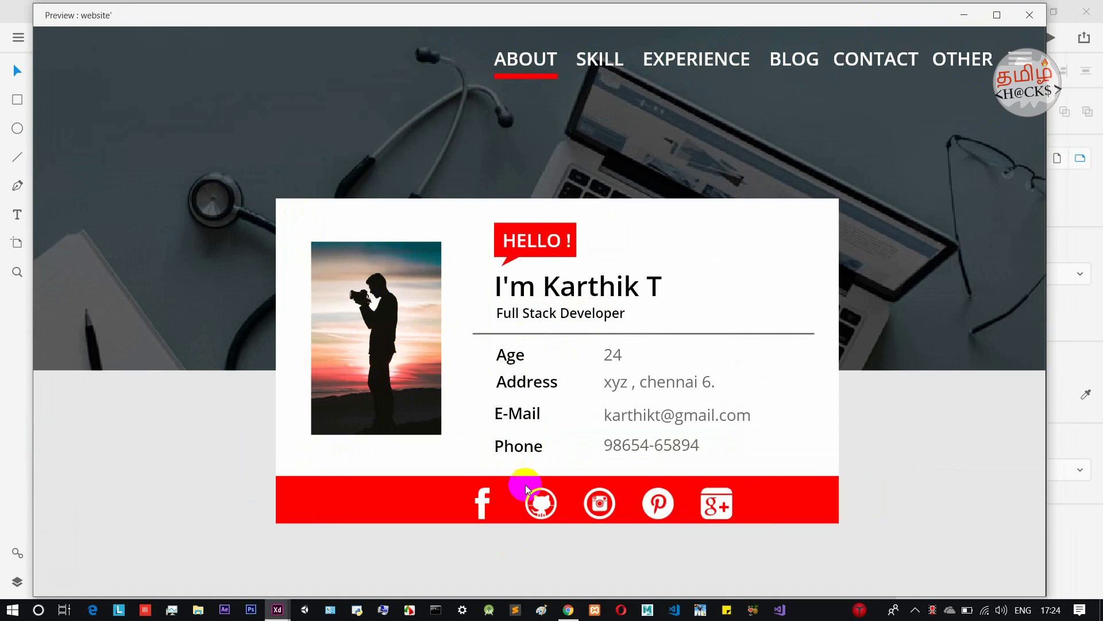
click(617, 506)
click(503, 499)
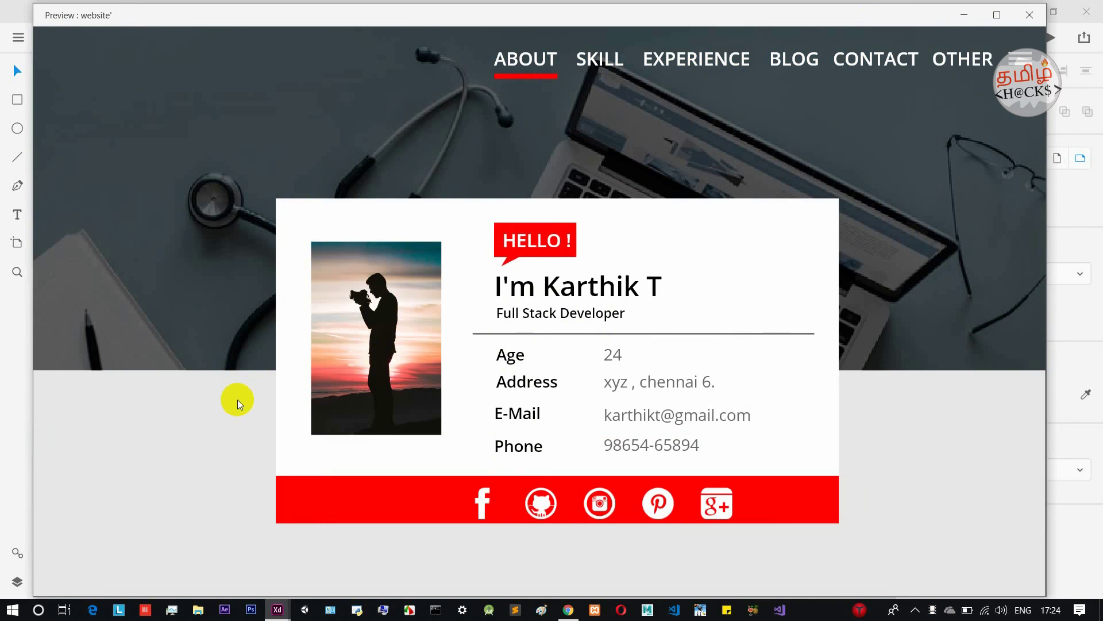
click(906, 76)
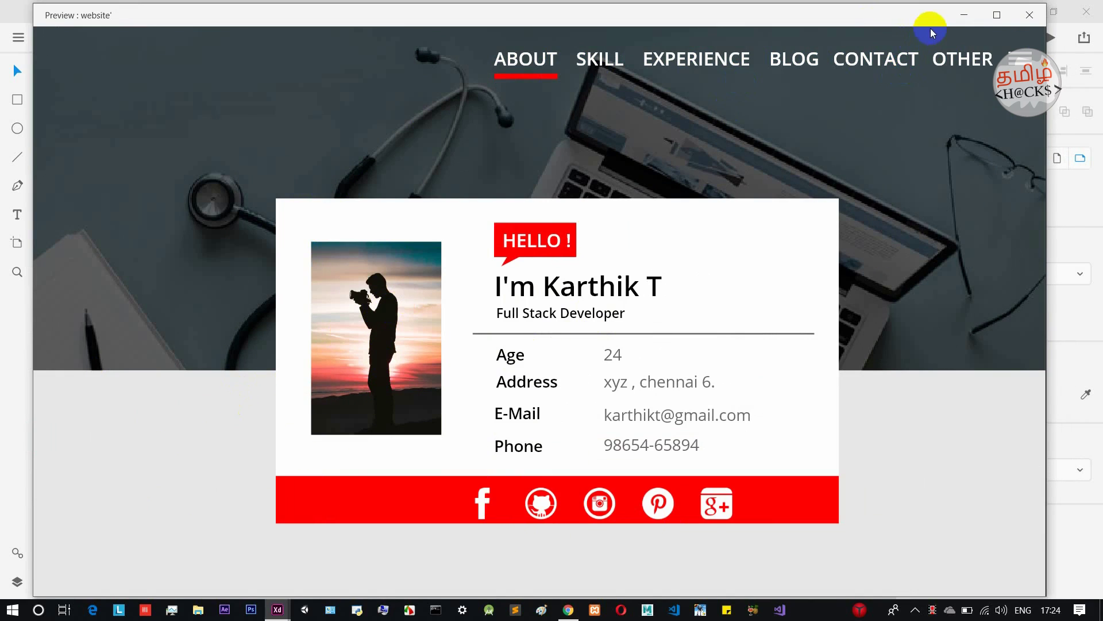
Close the Preview window and zoom the Web 1920 – 3 canvas in and back out.
click(1030, 15)
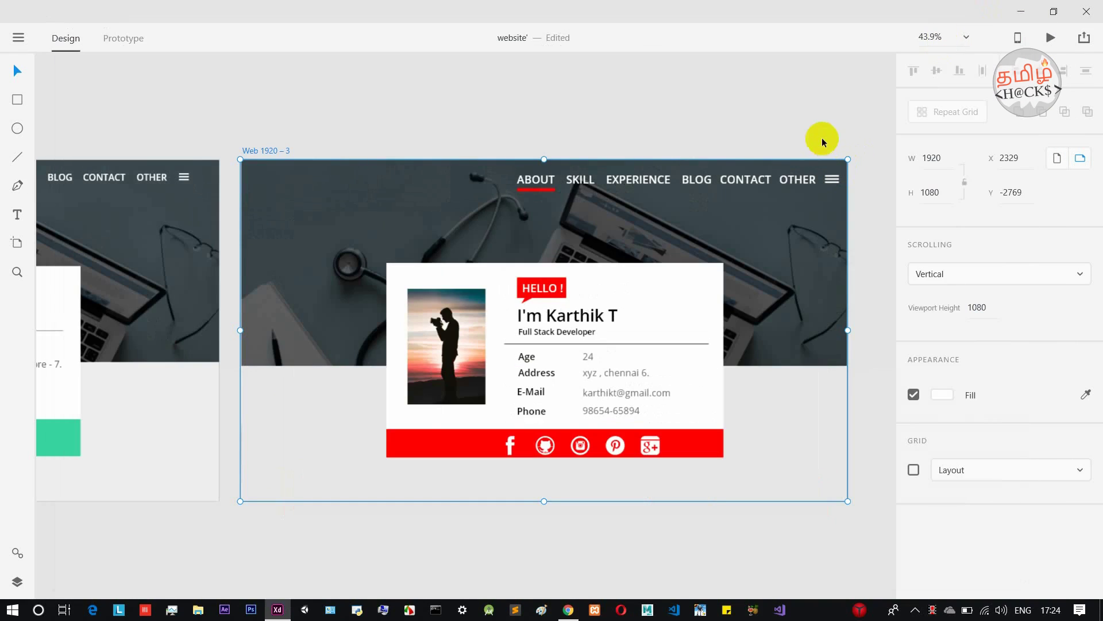
scroll(730, 257, up, 2)
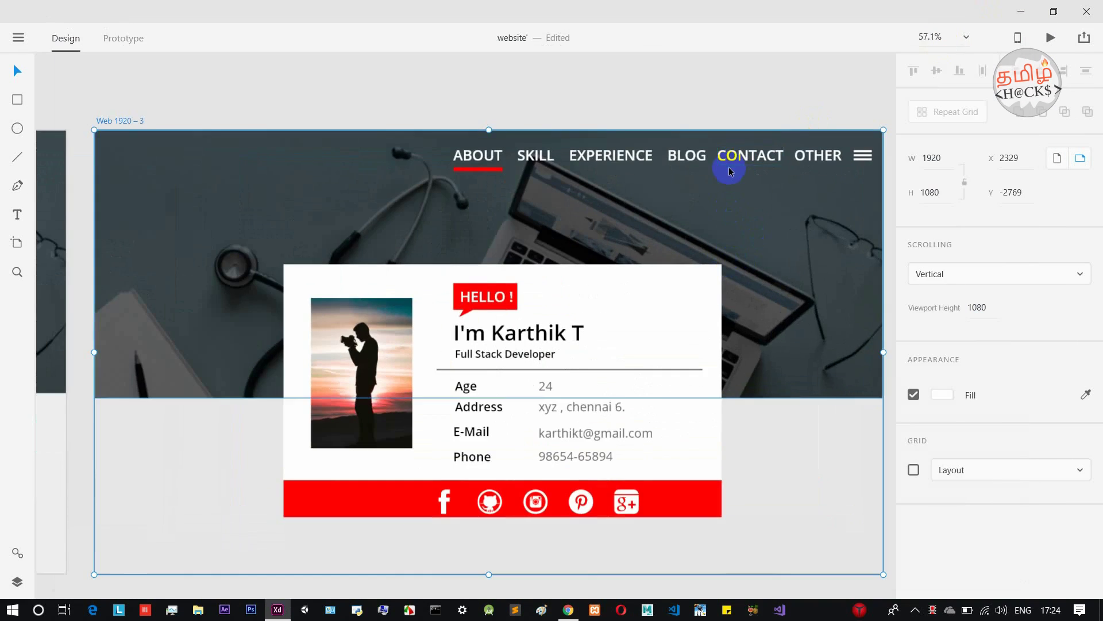
scroll(729, 167, down, 2)
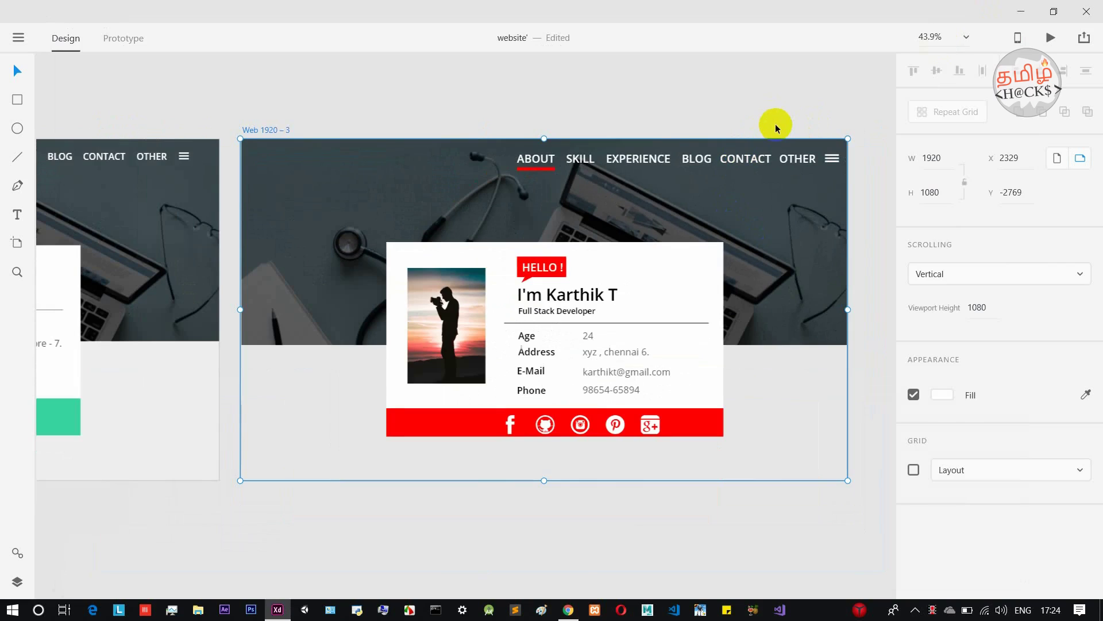